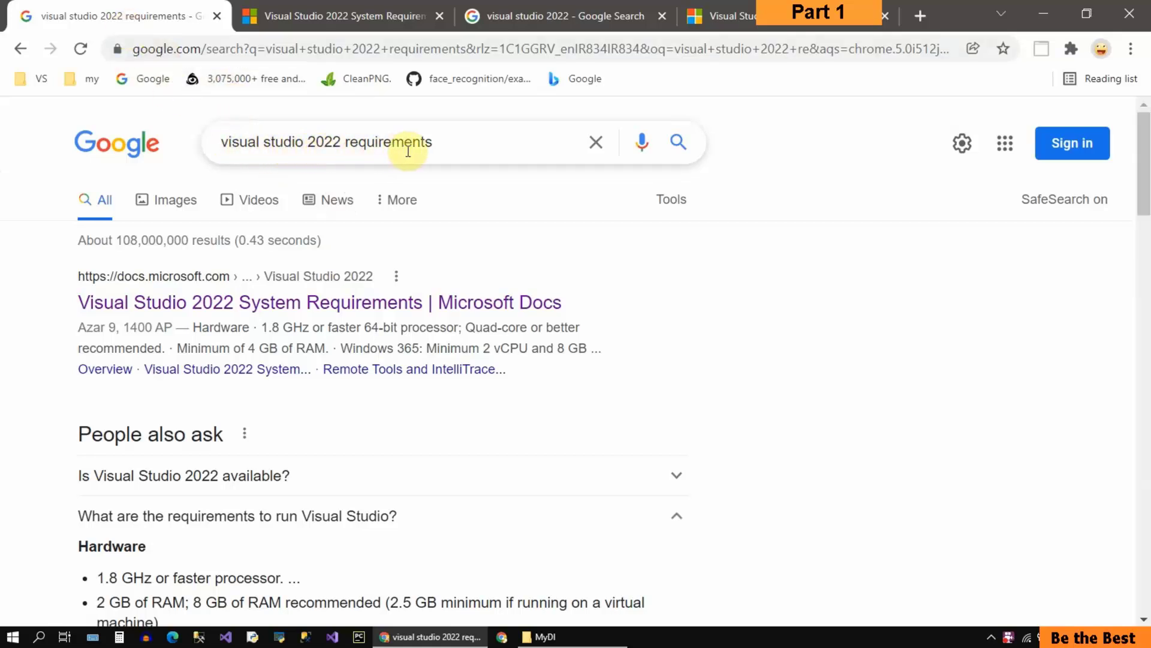
Step: Look through the search results for the Visual Studio 2022 requirements, including the hardware answer and the Microsoft Docs entry
{"action": "scroll", "coordinate": [594, 471], "scroll_direction": "down", "scroll_amount": 4}
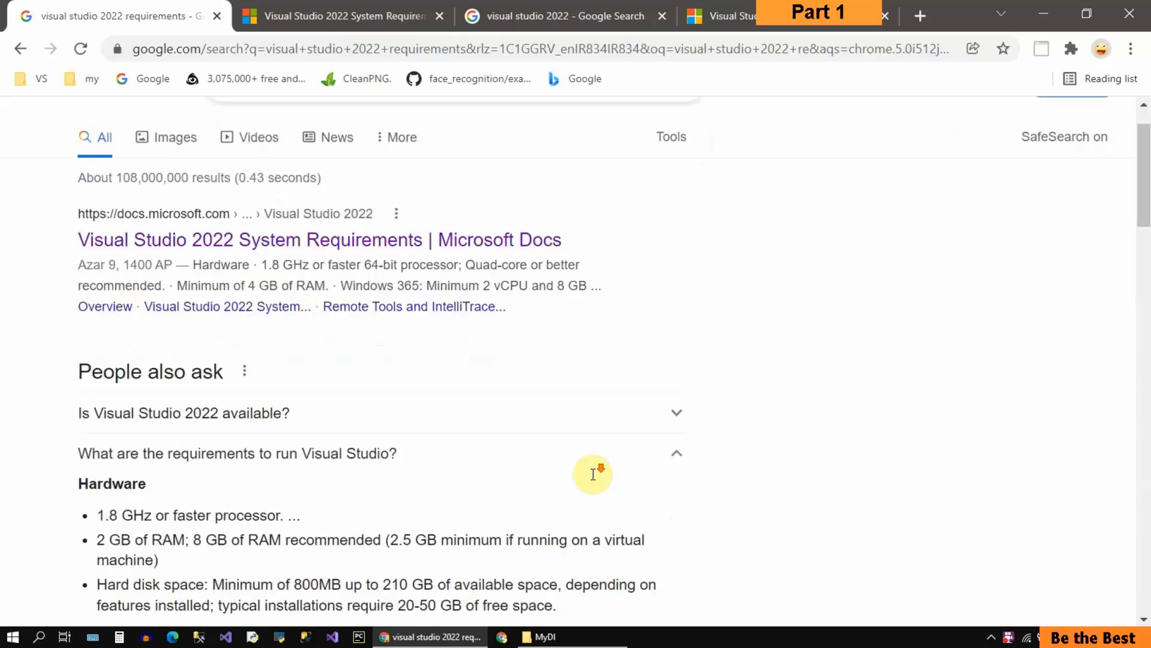
{"action": "scroll", "coordinate": [458, 262], "scroll_direction": "down", "scroll_amount": 3}
{"action": "scroll", "coordinate": [476, 403], "scroll_direction": "up", "scroll_amount": 4}
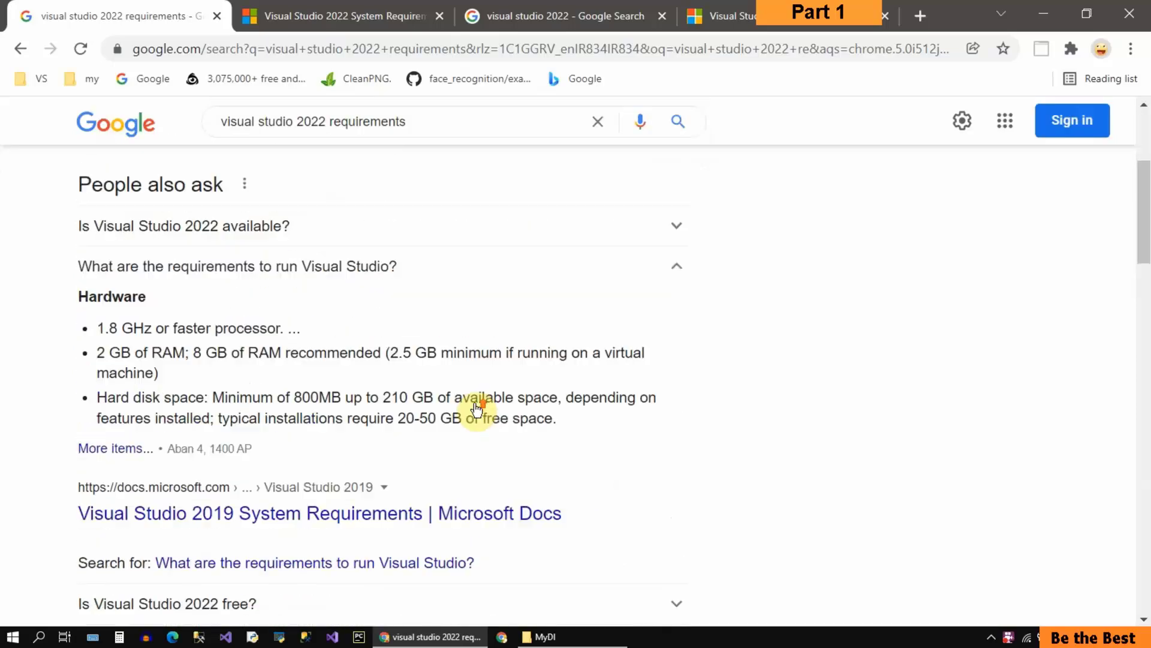
{"action": "scroll", "coordinate": [404, 423], "scroll_direction": "up", "scroll_amount": 3}
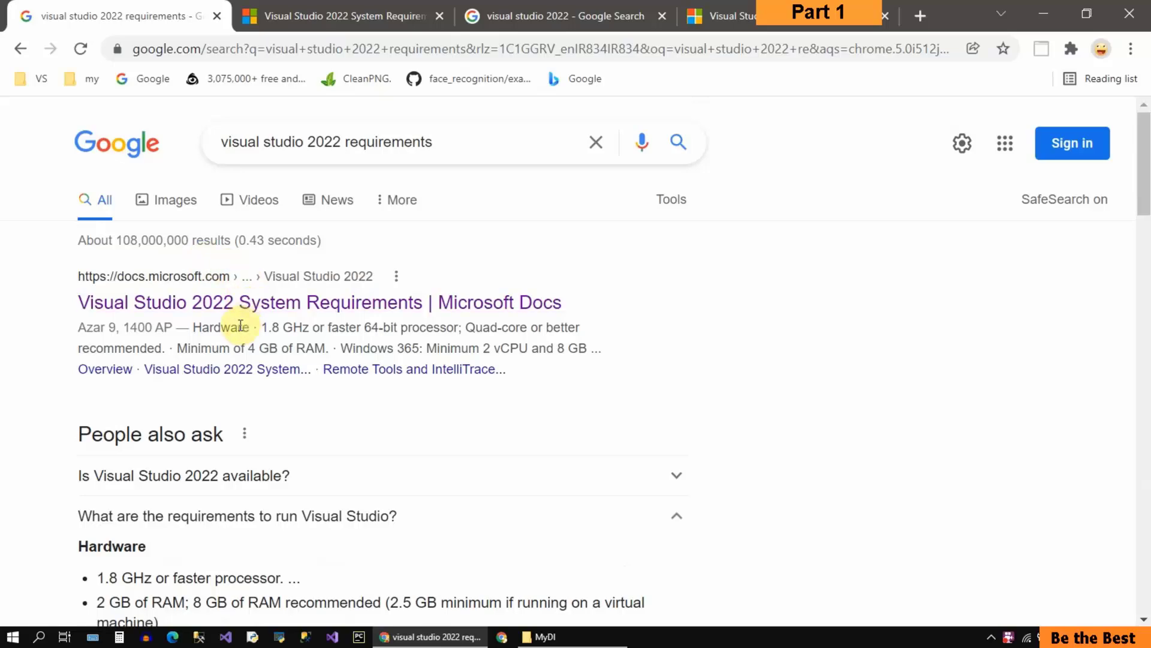
{"action": "scroll", "coordinate": [241, 325], "scroll_direction": "down", "scroll_amount": 2}
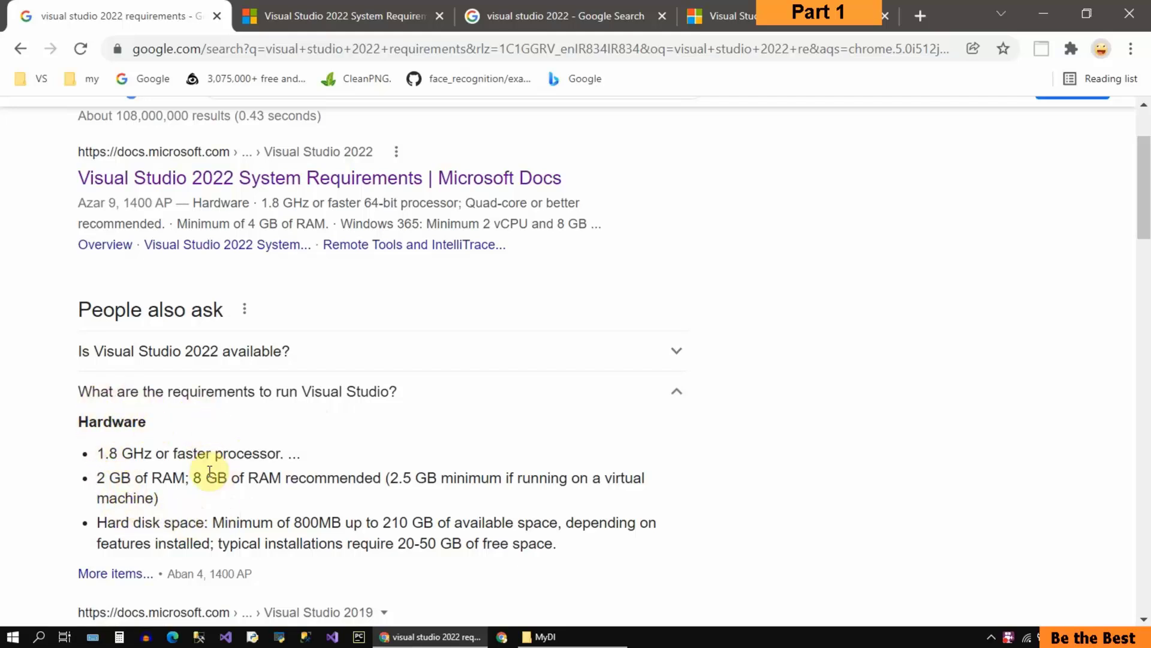
{"action": "scroll", "coordinate": [211, 480], "scroll_direction": "down", "scroll_amount": 2}
{"action": "scroll", "coordinate": [211, 480], "scroll_direction": "down", "scroll_amount": 7}
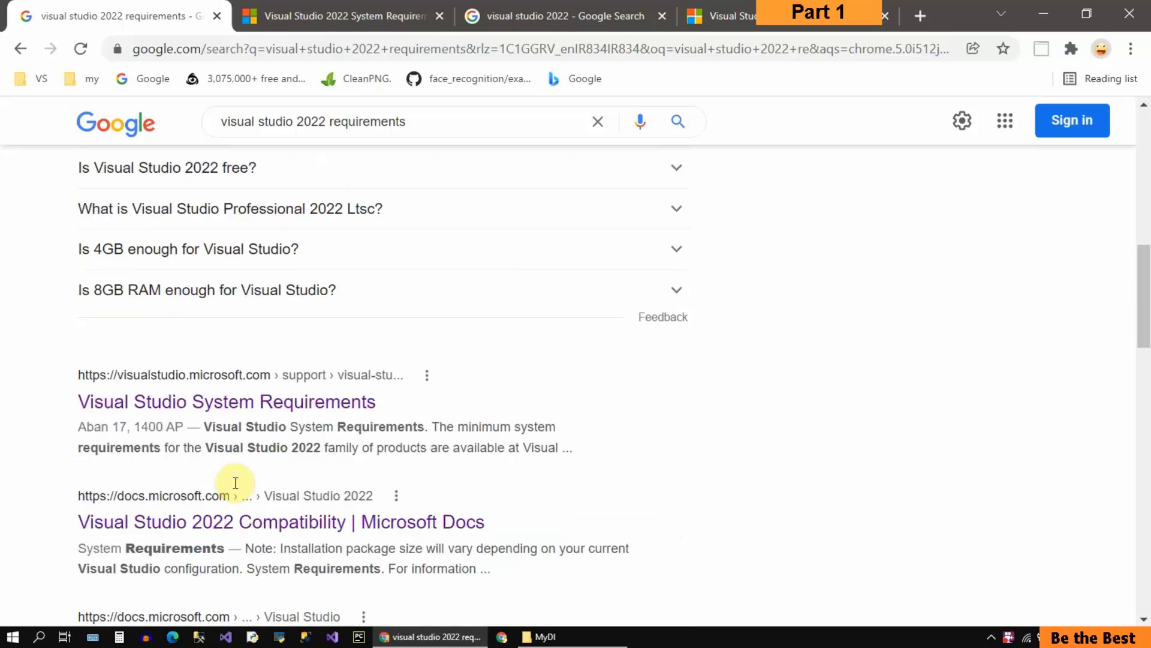
{"action": "scroll", "coordinate": [236, 483], "scroll_direction": "up", "scroll_amount": 10}
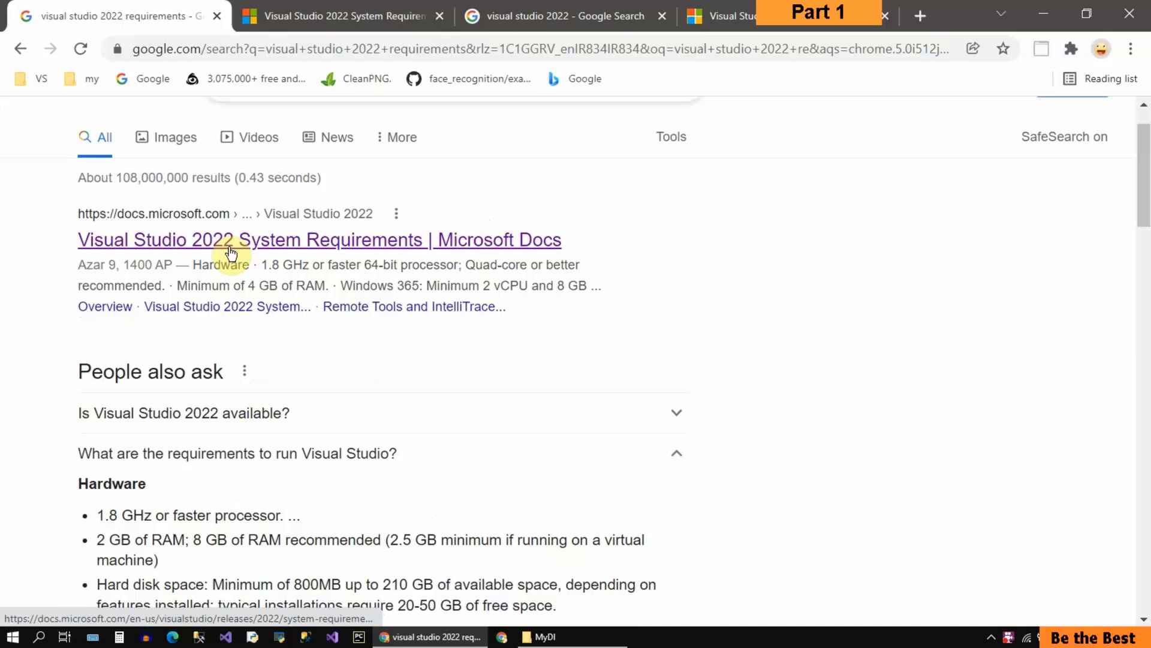
Step: View the Visual Studio 2022 System Requirements page and highlight the Enterprise, Professional and Community editions in the supported products list
{"action": "left_click", "coordinate": [345, 23]}
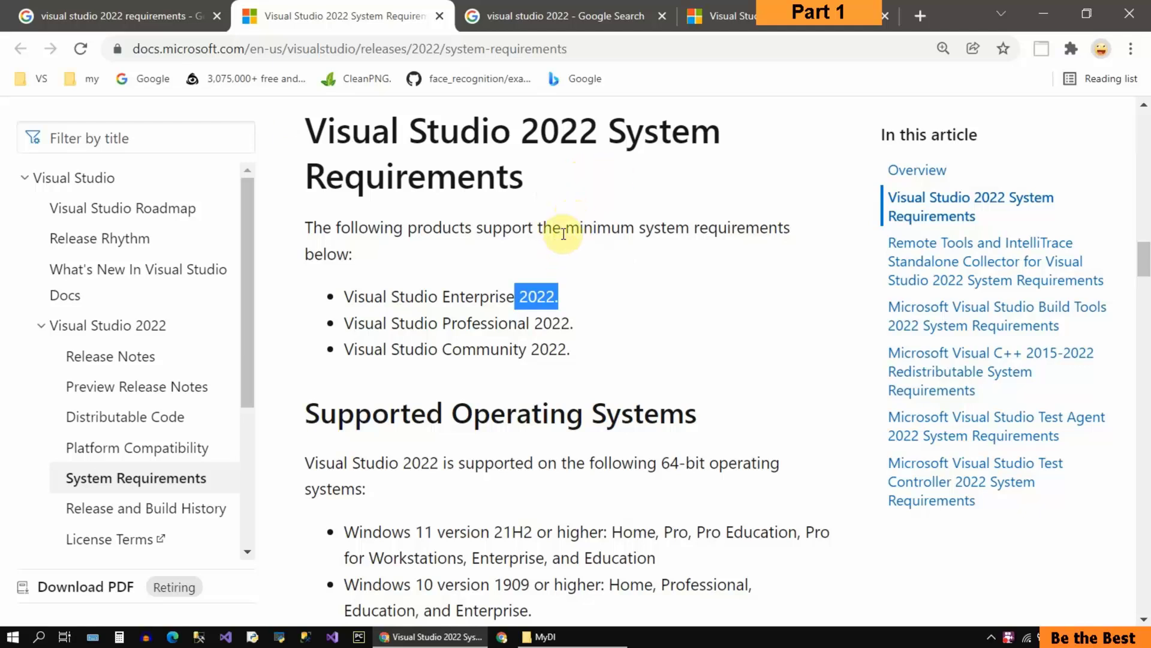
{"action": "left_click_drag", "start_coordinate": [442, 295], "coordinate": [501, 300]}
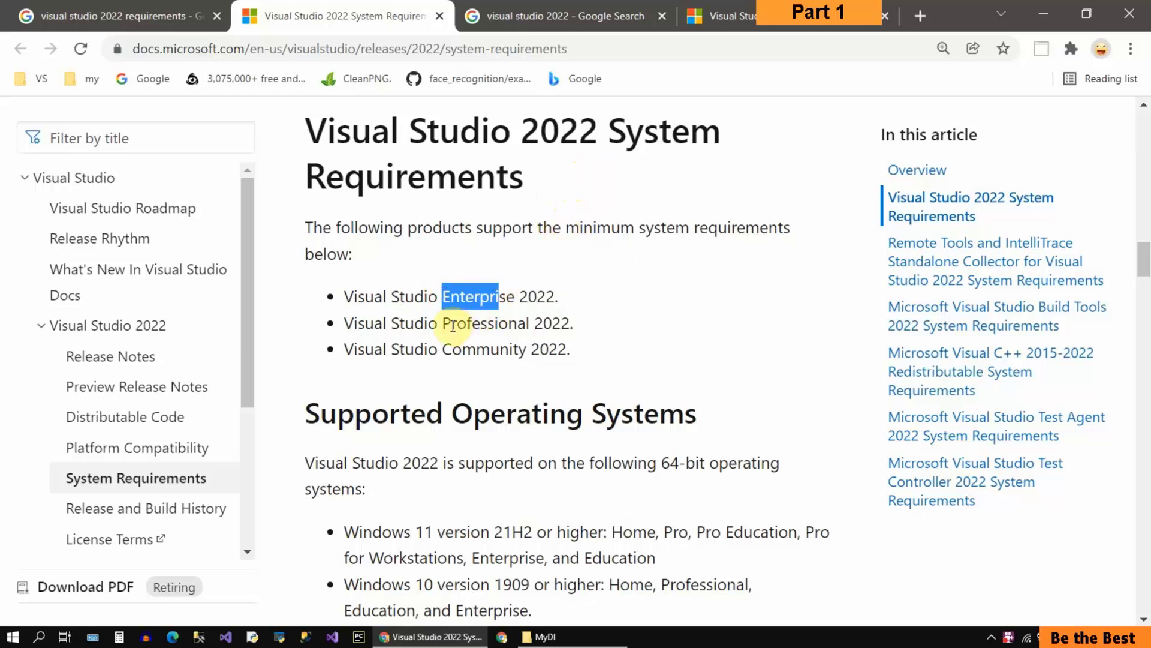
{"action": "left_click_drag", "start_coordinate": [443, 324], "coordinate": [501, 326]}
{"action": "left_click_drag", "start_coordinate": [439, 351], "coordinate": [519, 350]}
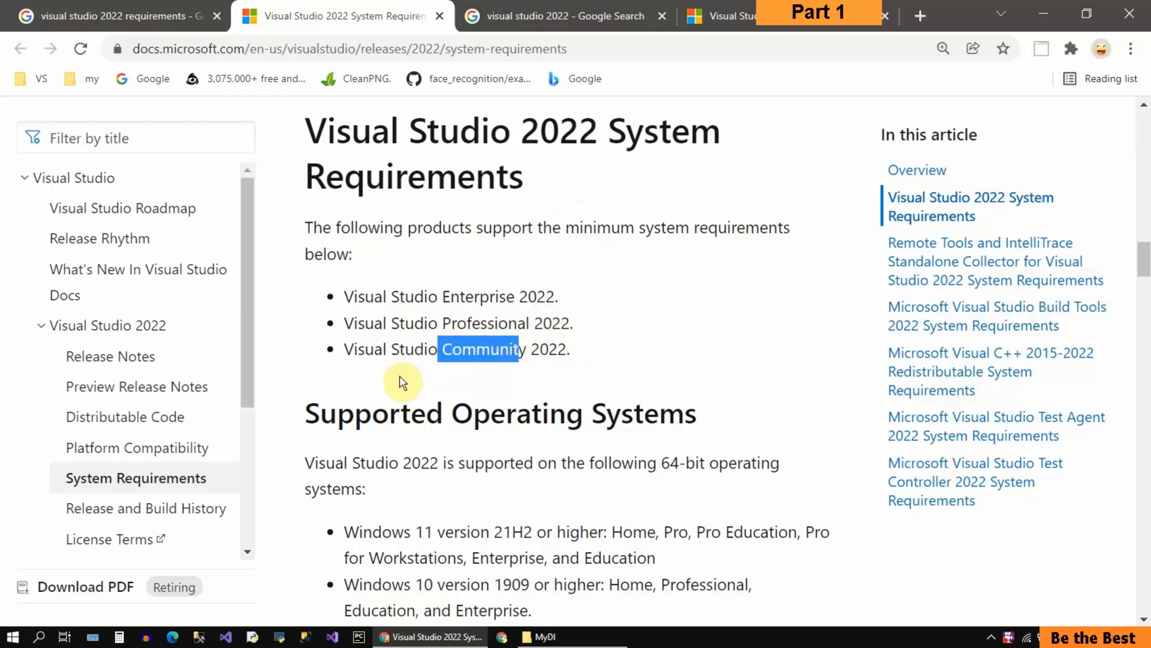
{"action": "left_click_drag", "start_coordinate": [344, 349], "coordinate": [604, 361]}
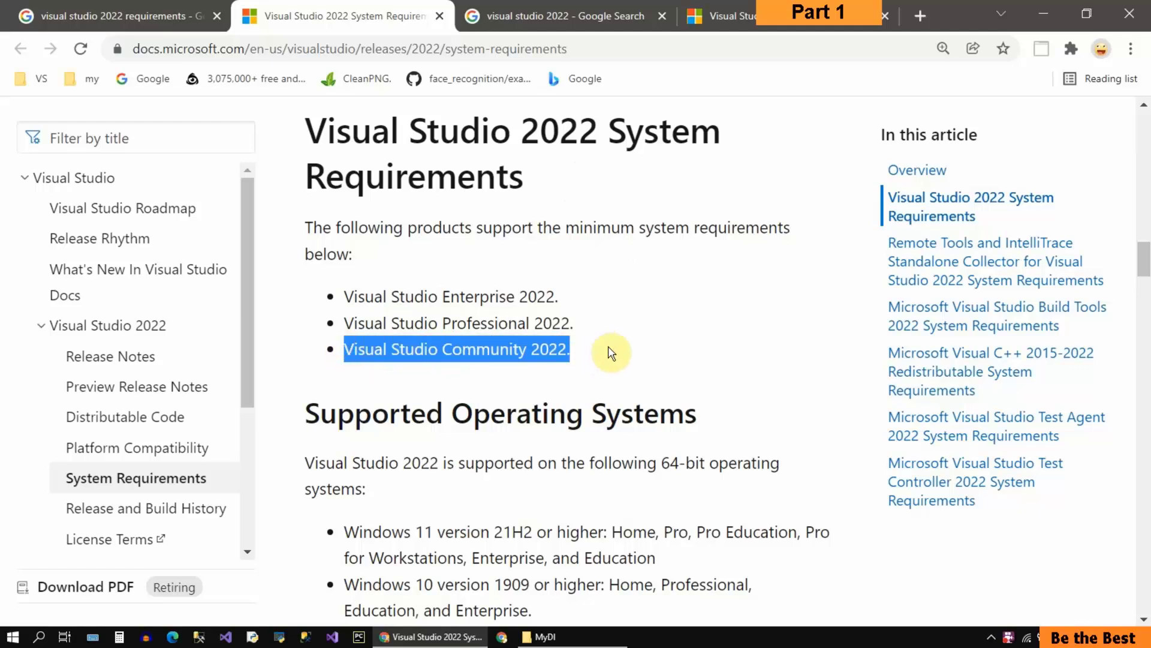
Step: Review the Supported Operating Systems section and highlight the Windows 11 version requirement
{"action": "scroll", "coordinate": [611, 351], "scroll_direction": "down", "scroll_amount": 2}
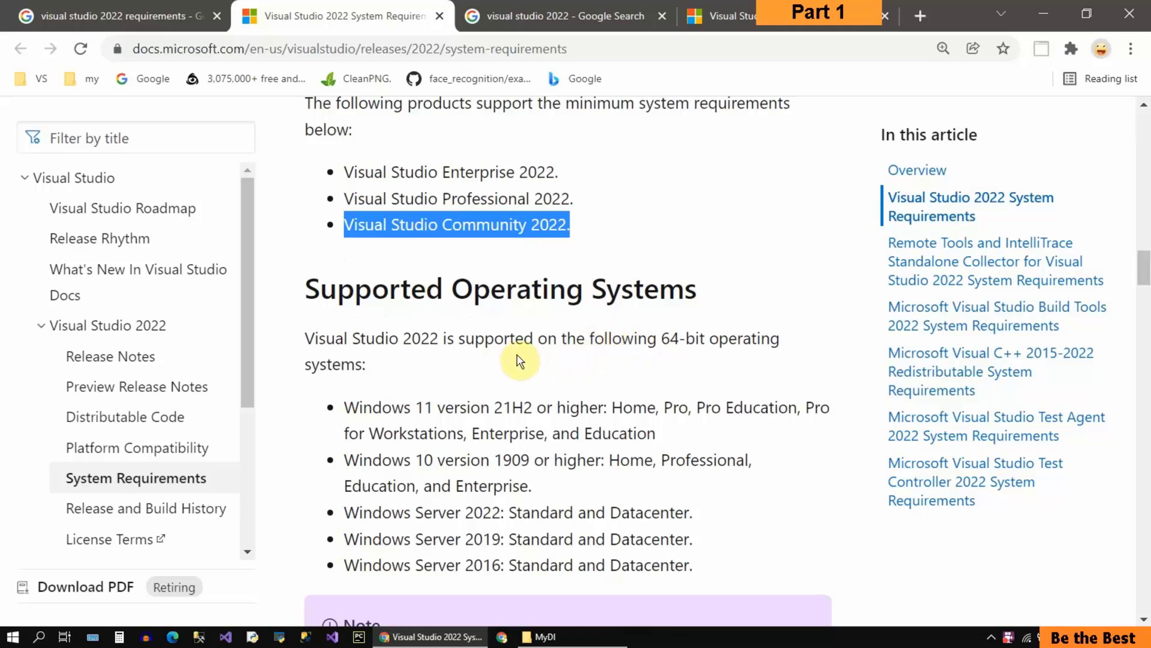
{"action": "scroll", "coordinate": [473, 354], "scroll_direction": "down", "scroll_amount": 1}
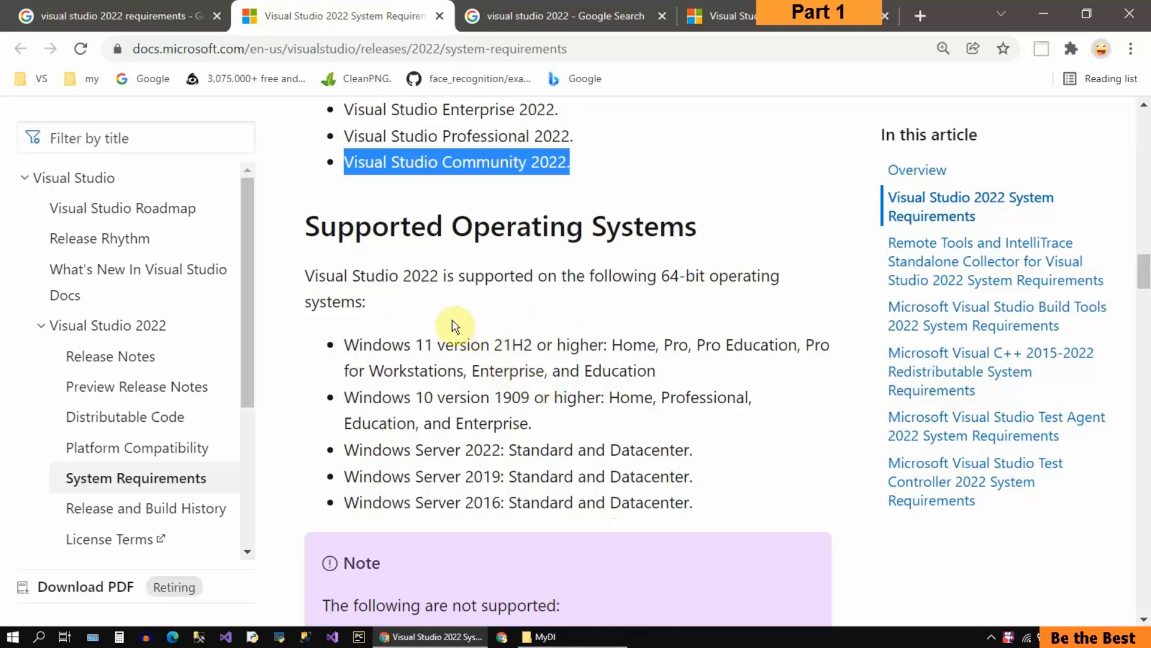
{"action": "scroll", "coordinate": [356, 291], "scroll_direction": "down", "scroll_amount": 1}
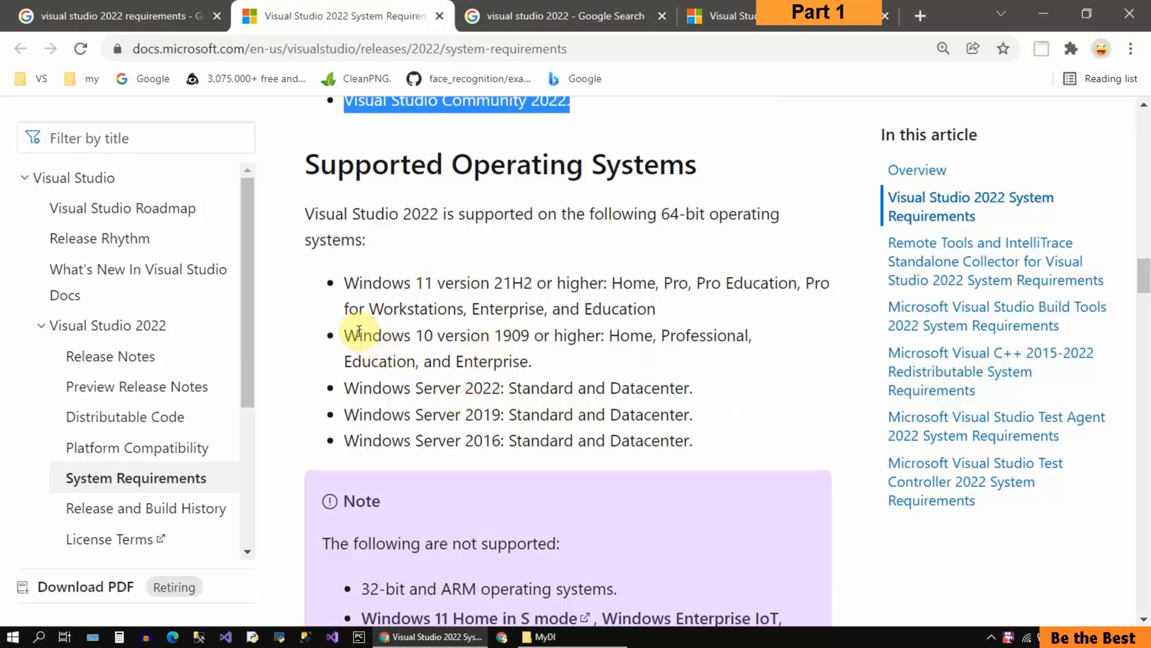
{"action": "double_click", "coordinate": [346, 283]}
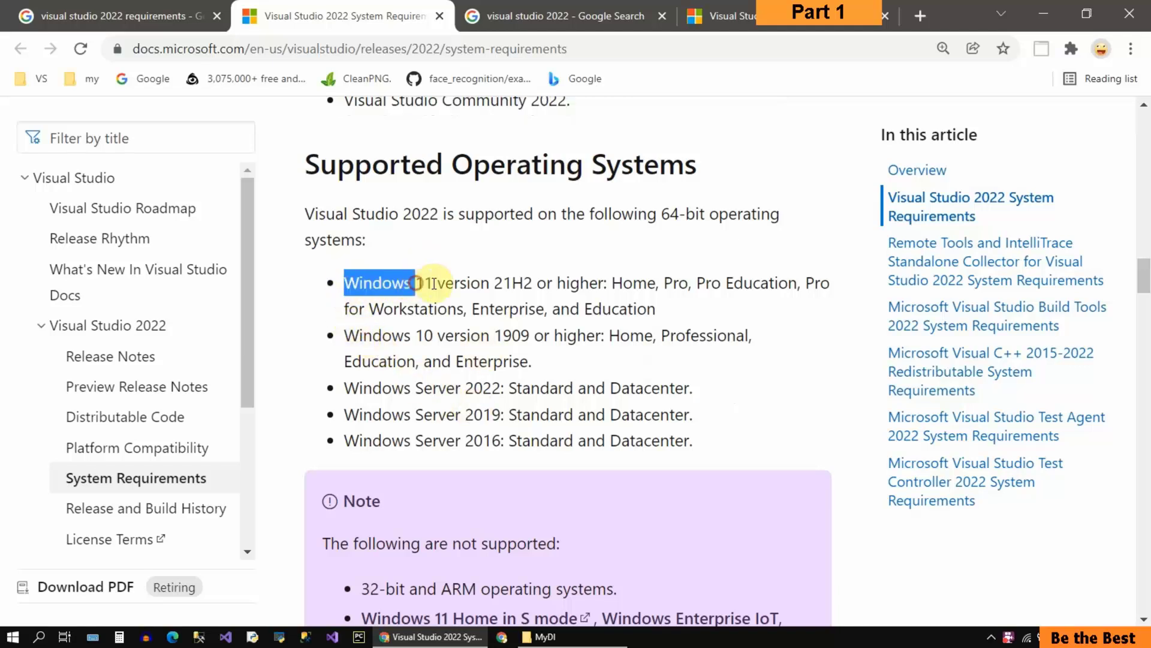
{"action": "left_click_drag", "start_coordinate": [445, 284], "coordinate": [526, 288]}
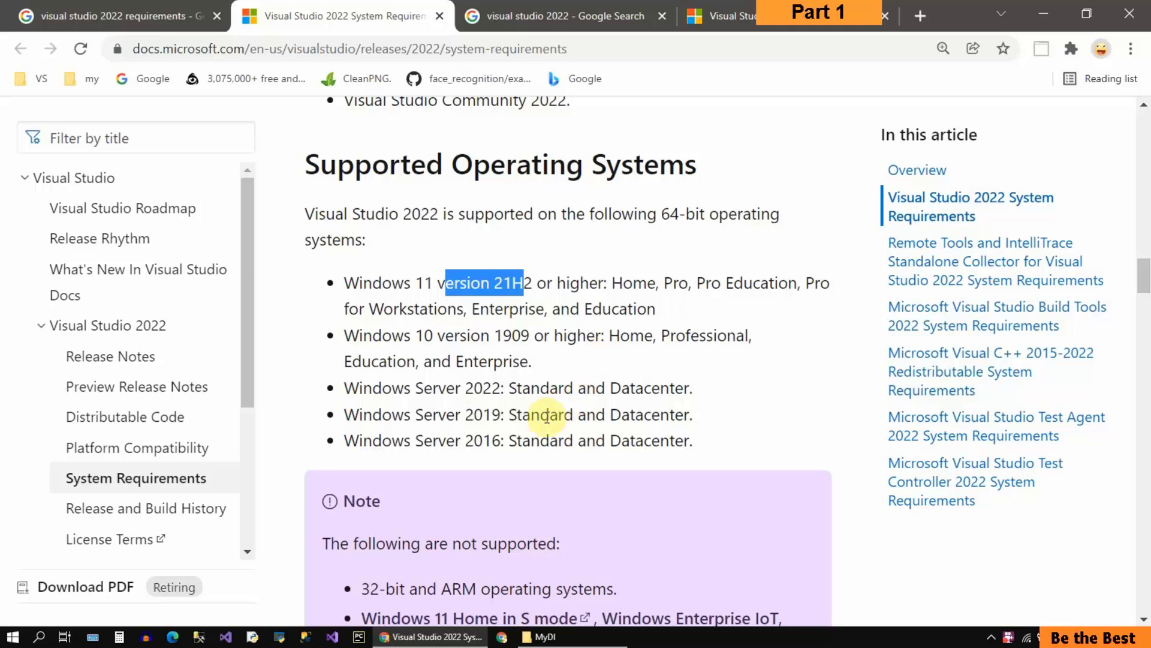
Step: Read the note listing the operating systems and environments that Visual Studio 2022 does not support
{"action": "scroll", "coordinate": [547, 416], "scroll_direction": "down", "scroll_amount": 3}
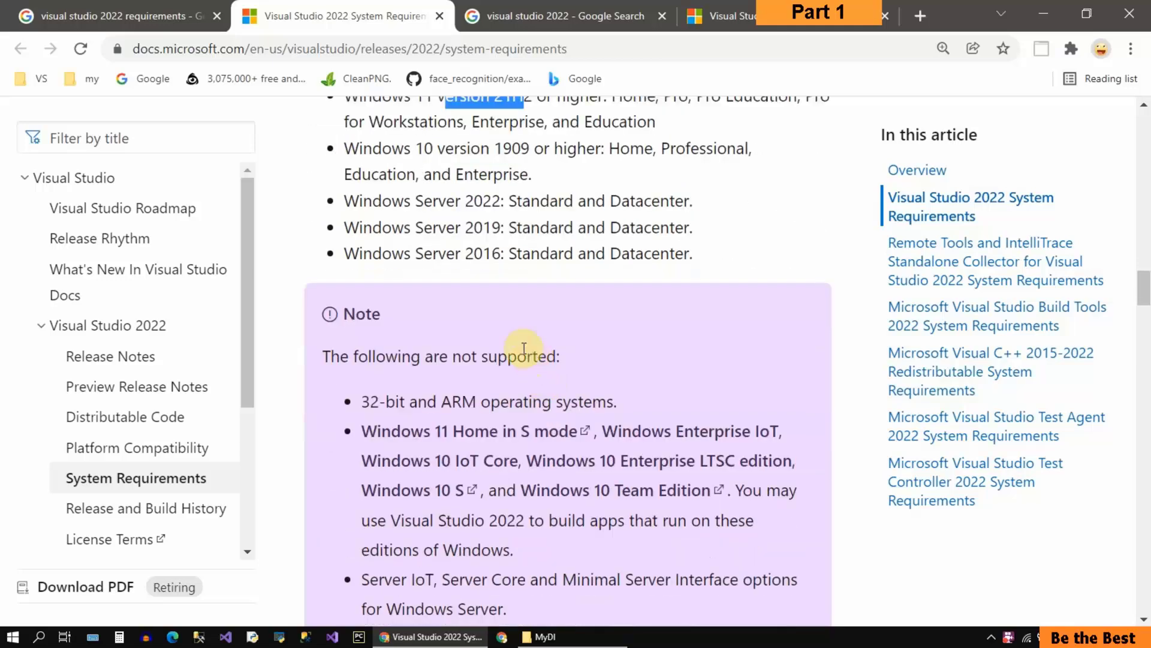
{"action": "scroll", "coordinate": [524, 411], "scroll_direction": "down", "scroll_amount": 3}
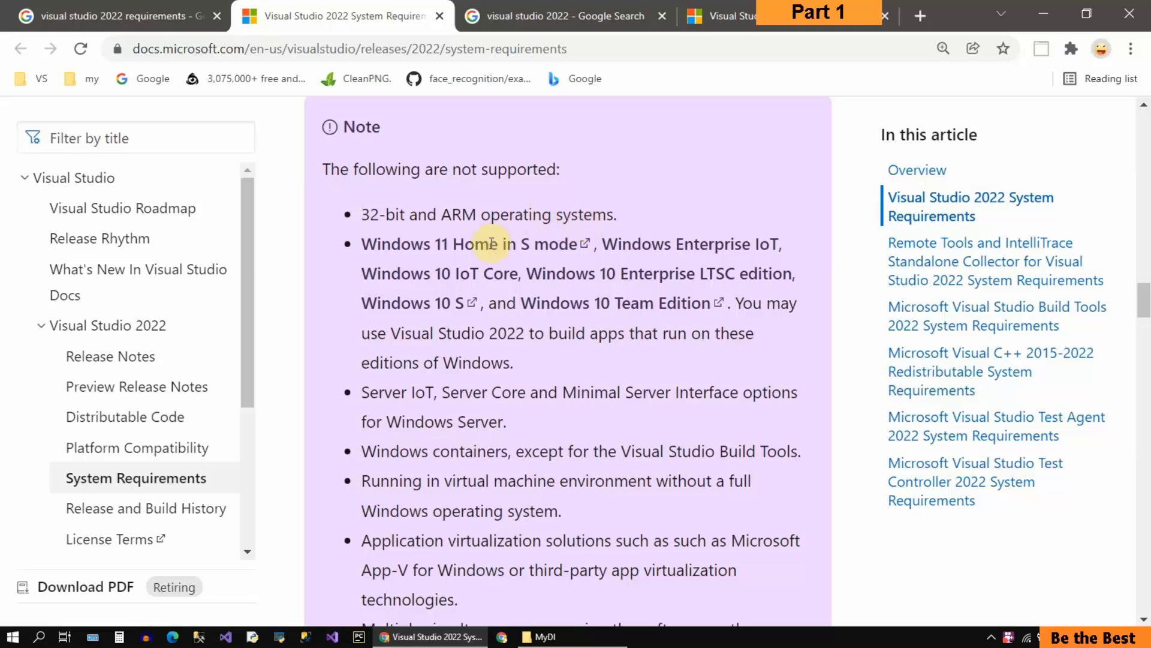
{"action": "scroll", "coordinate": [427, 421], "scroll_direction": "down", "scroll_amount": 2}
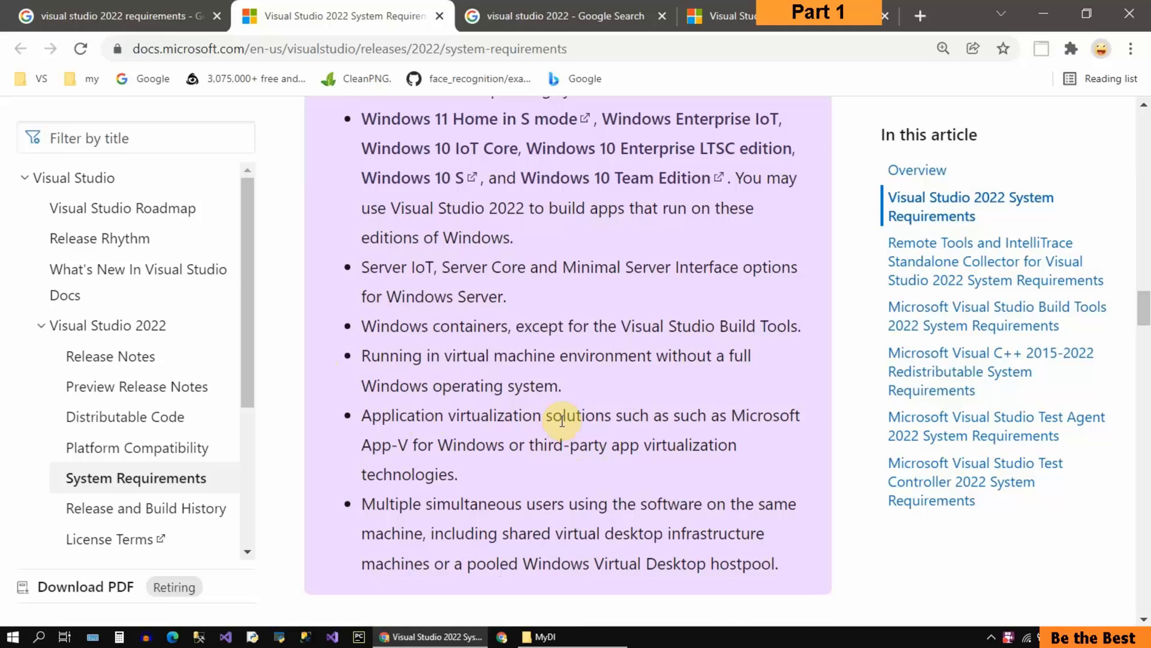
Step: Go to the Hardware section and highlight the 64-bit processor requirement
{"action": "scroll", "coordinate": [562, 420], "scroll_direction": "down", "scroll_amount": 3}
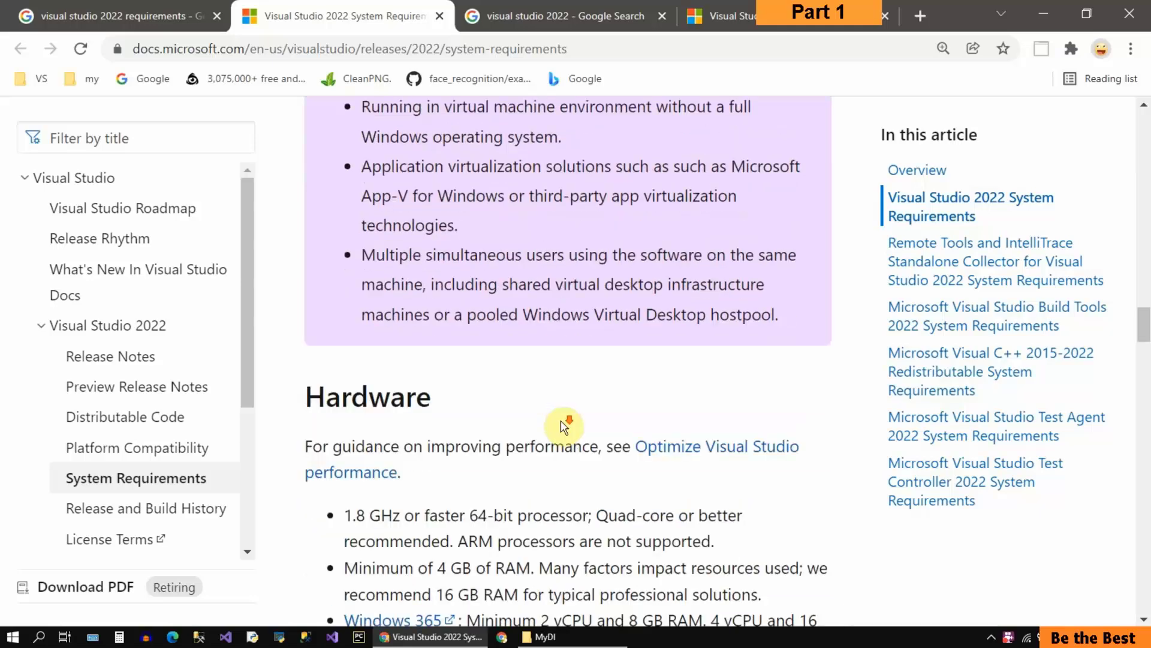
{"action": "scroll", "coordinate": [564, 426], "scroll_direction": "down", "scroll_amount": 4}
{"action": "scroll", "coordinate": [562, 420], "scroll_direction": "down", "scroll_amount": 1}
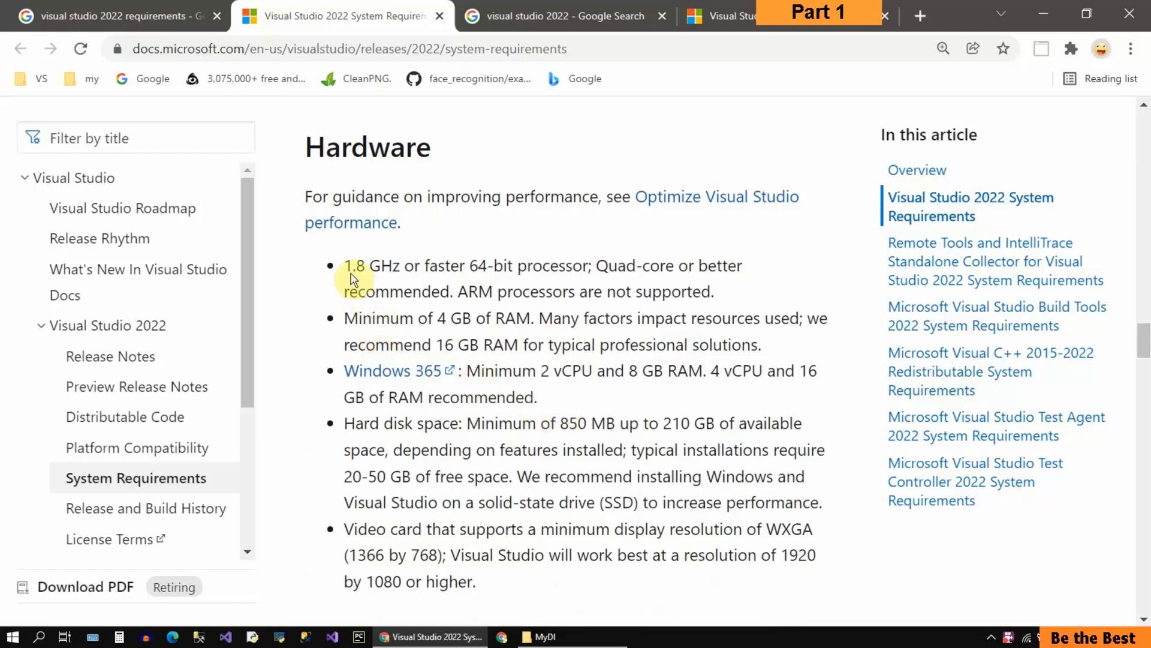
{"action": "left_click_drag", "start_coordinate": [347, 265], "coordinate": [578, 265]}
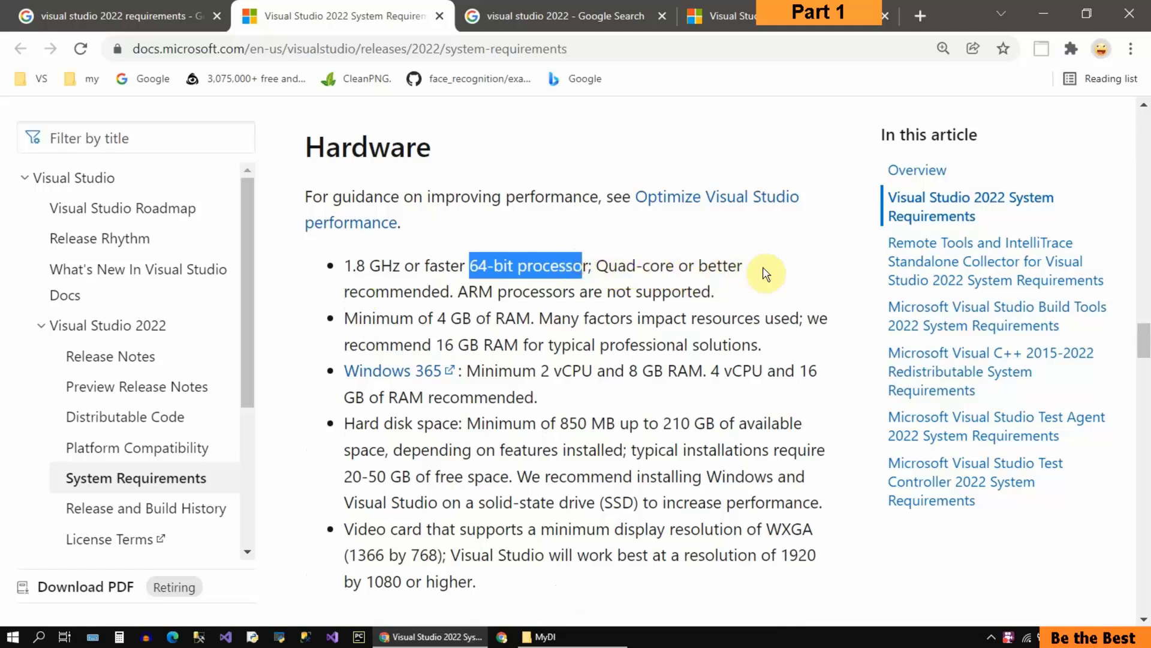
Step: Switch to Task Manager, check the computer's CPU performance details beside the hardware requirements, and minimise it
{"action": "right_click", "coordinate": [810, 642]}
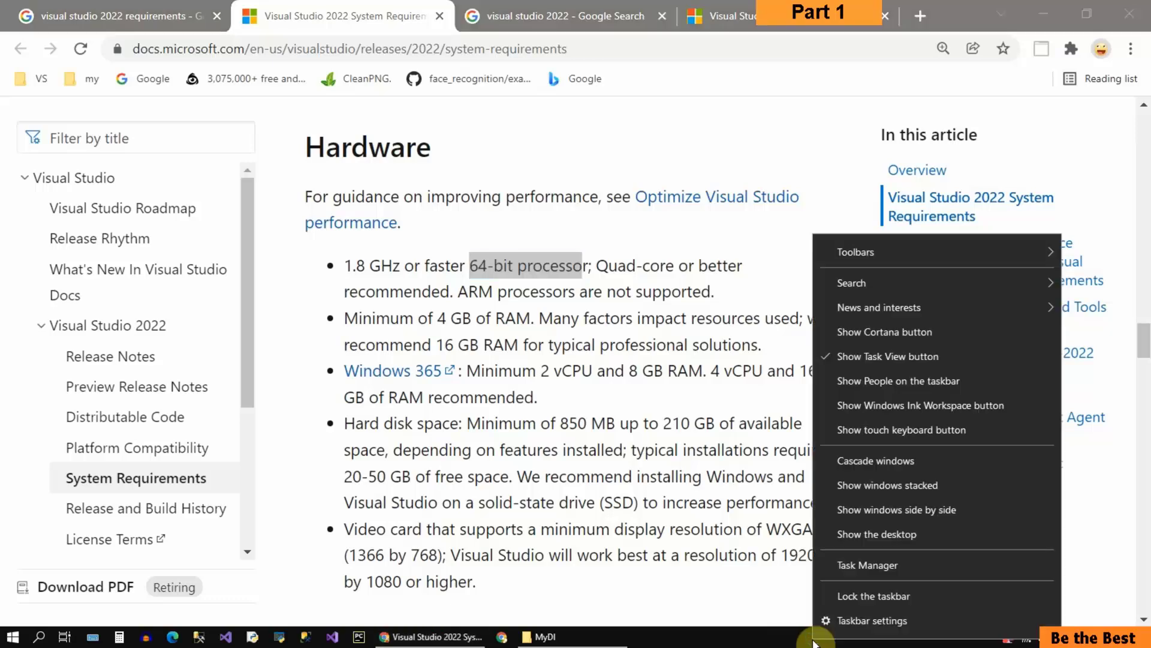
{"action": "left_click", "coordinate": [862, 560]}
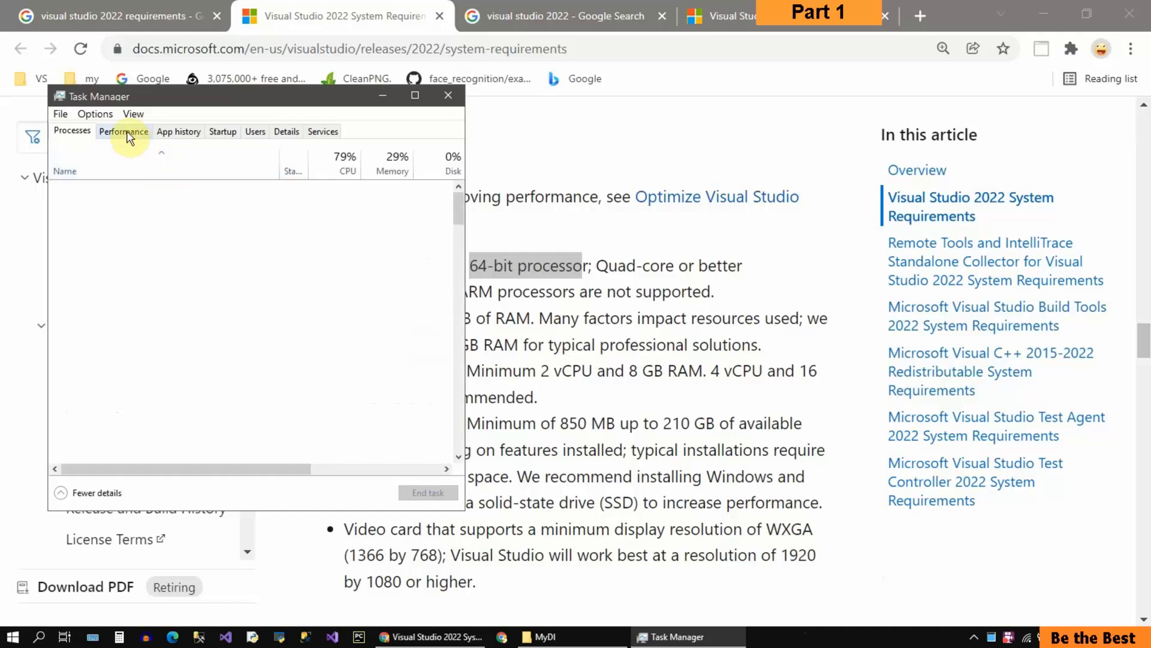
{"action": "left_click", "coordinate": [126, 132]}
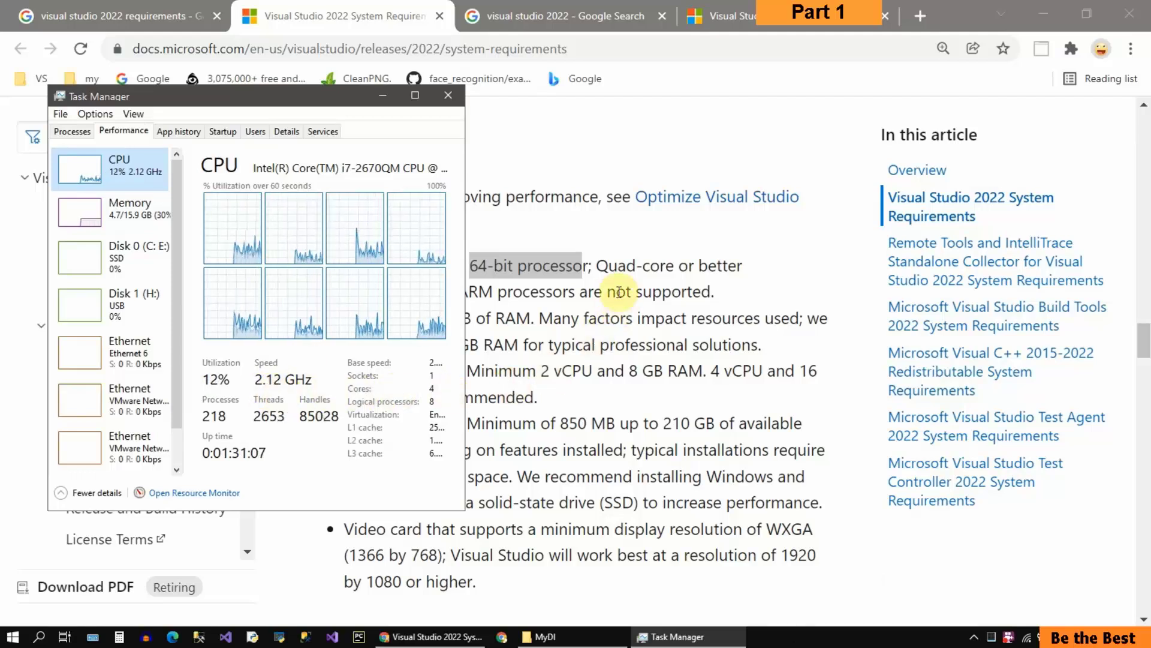
{"action": "left_click", "coordinate": [619, 292]}
{"action": "left_click_drag", "start_coordinate": [325, 102], "coordinate": [984, 127]}
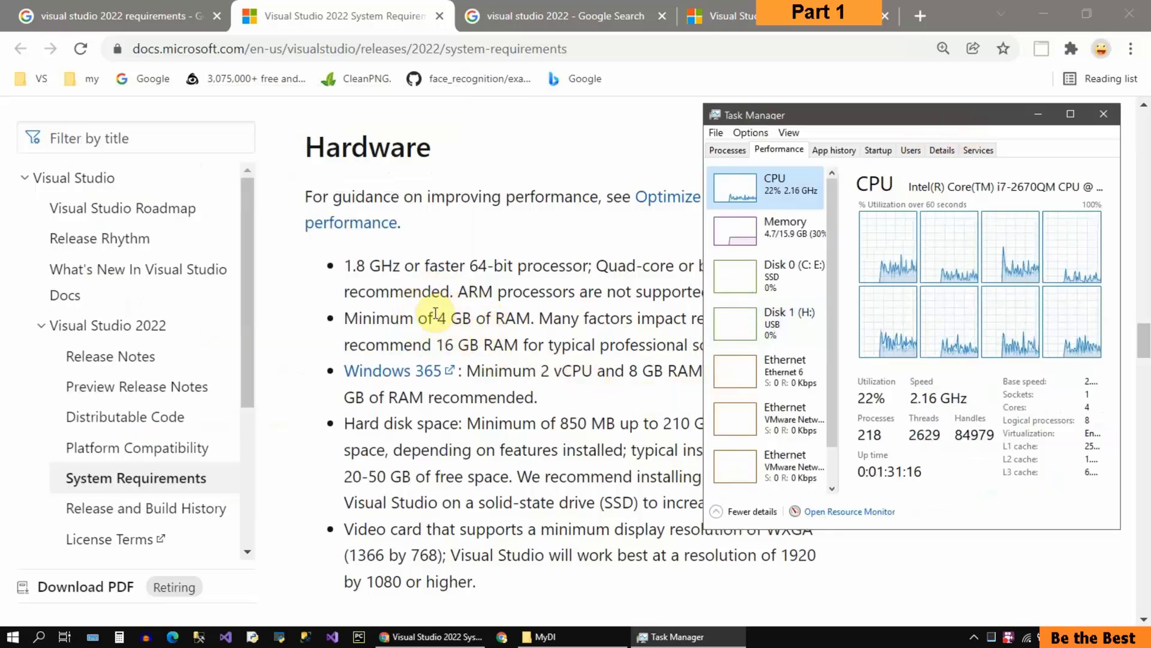
{"action": "left_click", "coordinate": [1038, 118]}
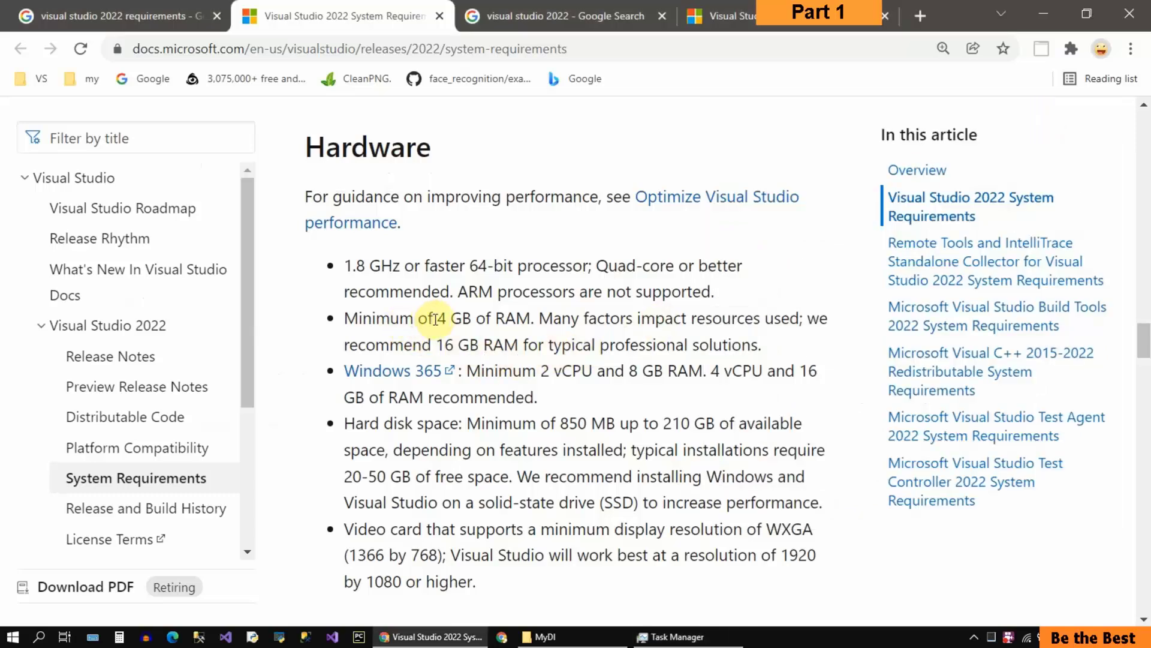
Step: Highlight the minimum 4 GB of RAM and the recommended 16 GB RAM in the hardware requirements
{"action": "left_click_drag", "start_coordinate": [436, 319], "coordinate": [530, 319]}
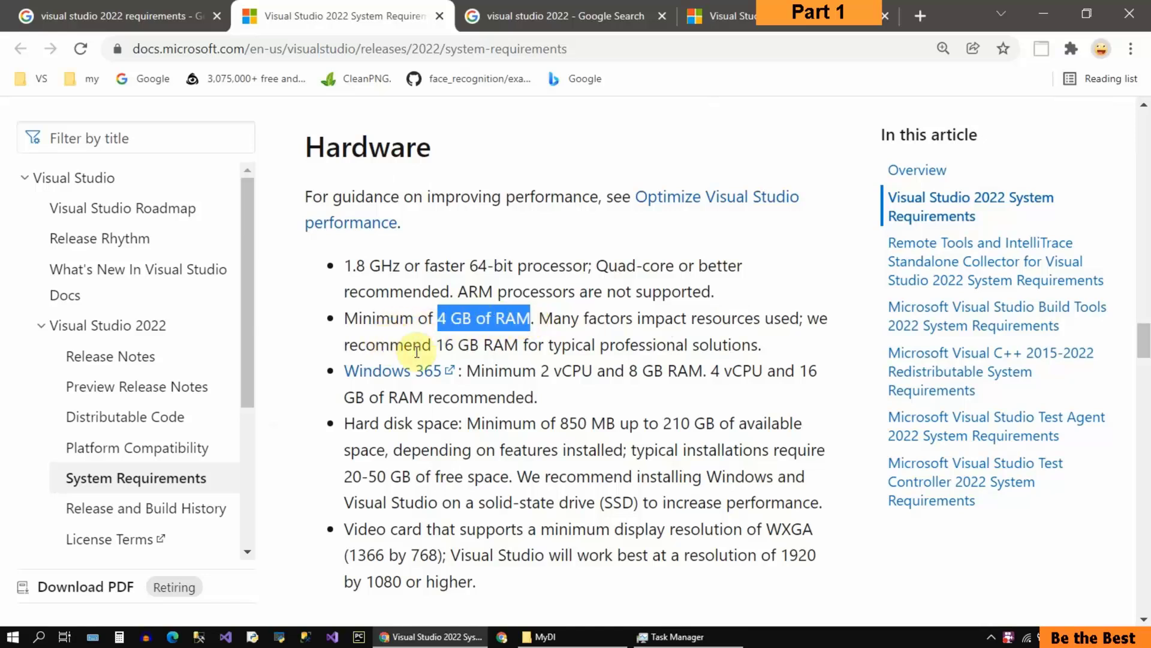
{"action": "left_click", "coordinate": [444, 343]}
{"action": "left_click_drag", "start_coordinate": [490, 342], "coordinate": [521, 344]}
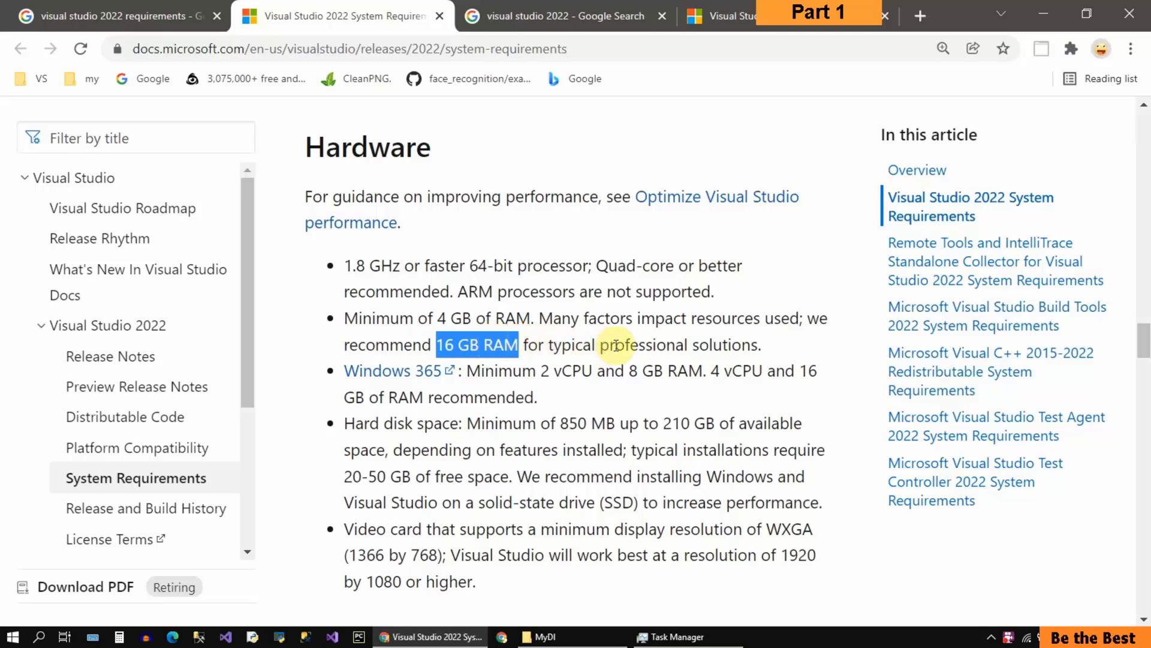
Step: Bring Task Manager back, check the computer's installed memory in a slightly widened window, and minimise it
{"action": "left_click", "coordinate": [662, 641]}
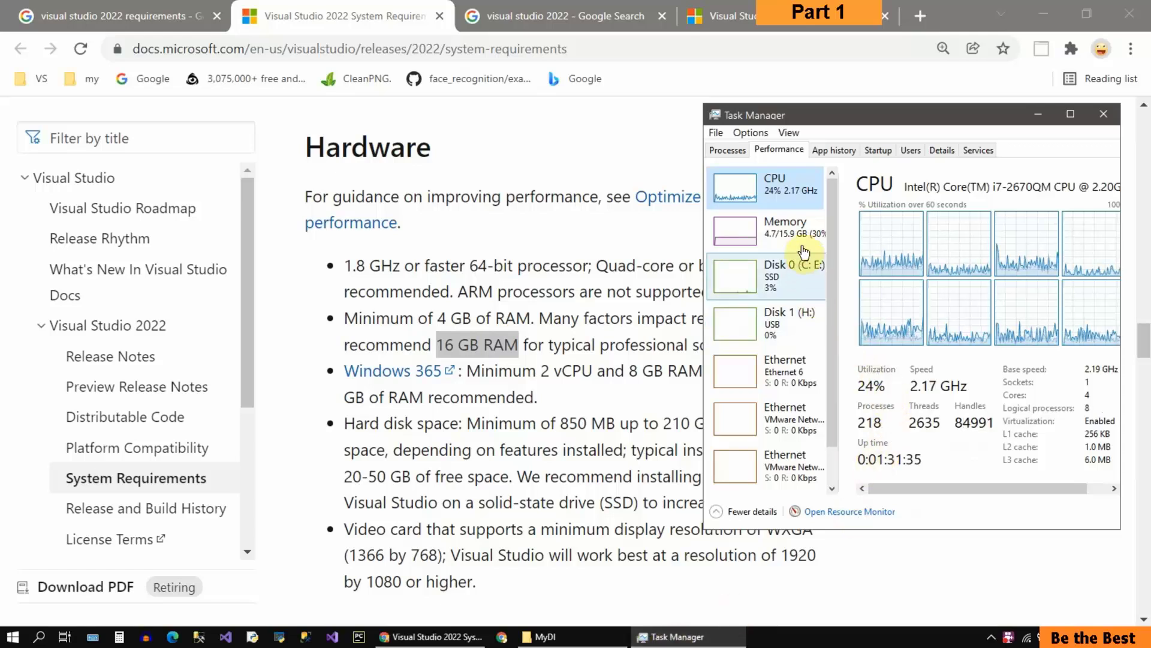
{"action": "left_click", "coordinate": [798, 234]}
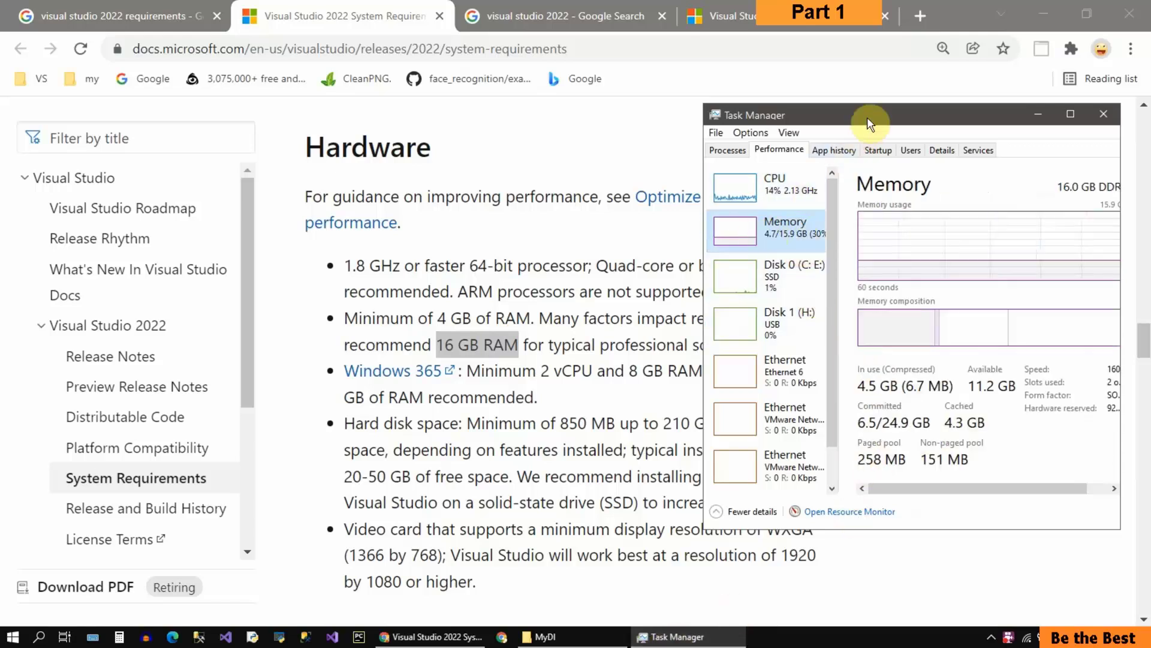
{"action": "left_click_drag", "start_coordinate": [881, 114], "coordinate": [844, 114]}
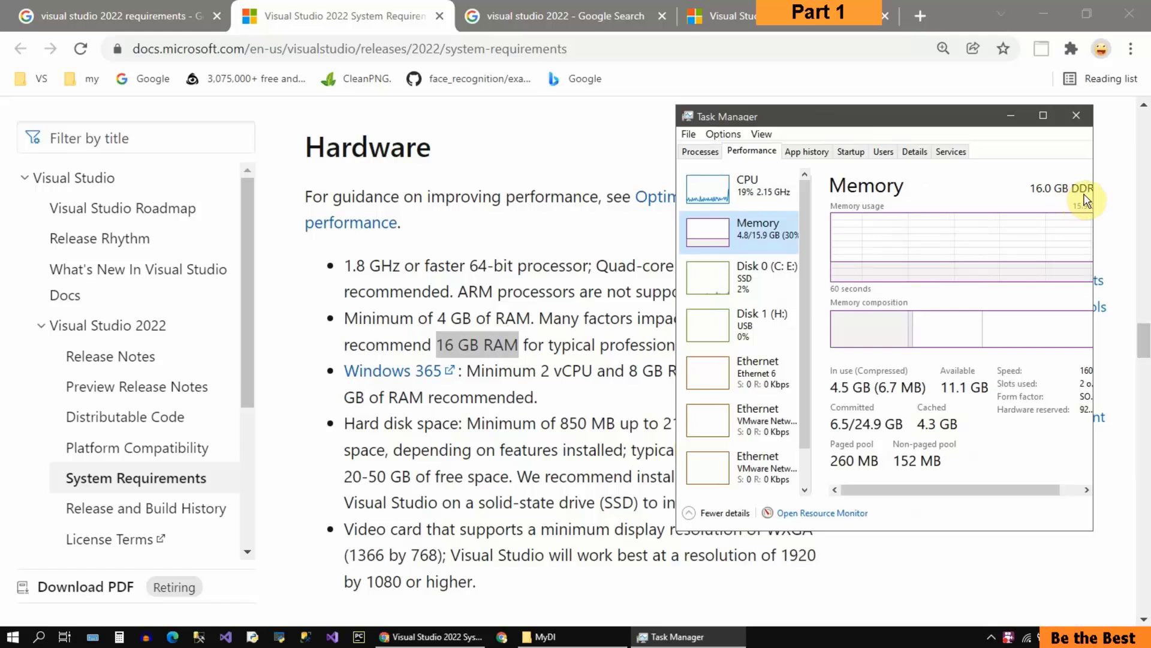
{"action": "left_click_drag", "start_coordinate": [1094, 243], "coordinate": [1114, 242]}
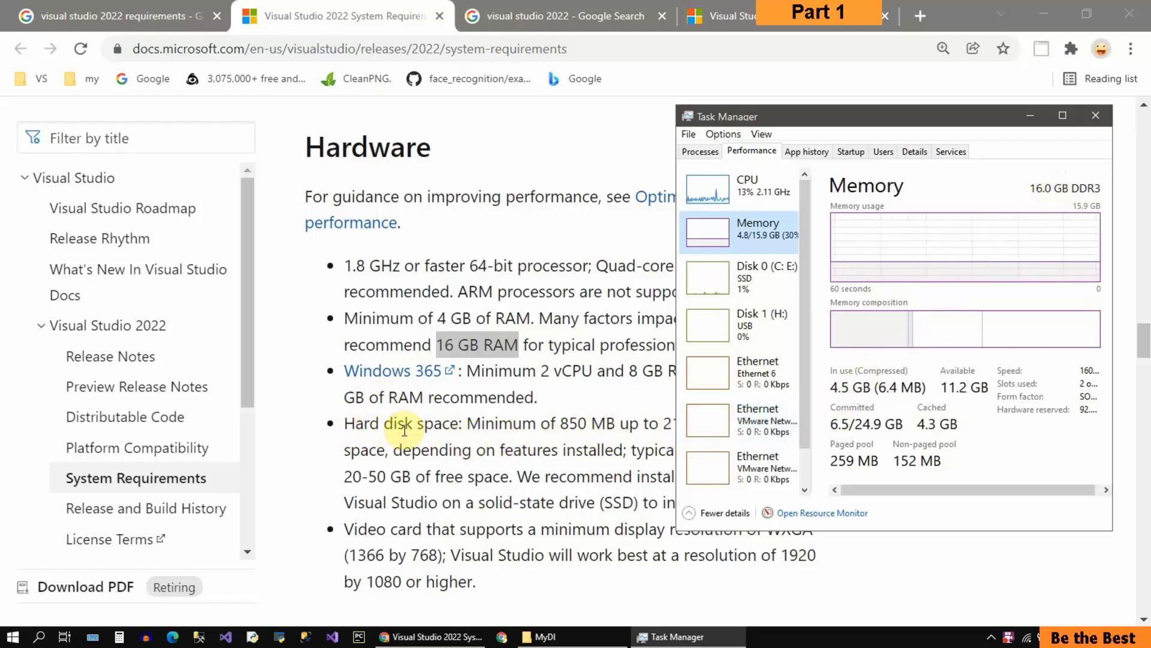
{"action": "left_click", "coordinate": [1032, 118]}
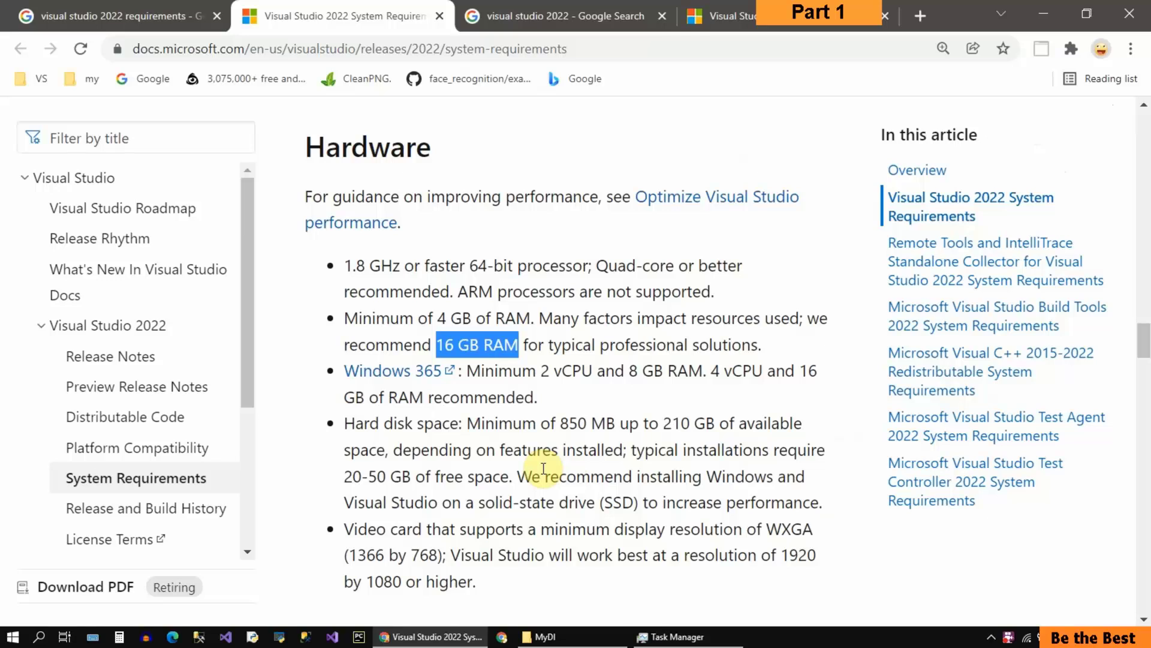
Step: Highlight the SSD recommendation in the hard disk space requirement and clear the highlight
{"action": "left_click", "coordinate": [607, 502]}
{"action": "left_click_drag", "start_coordinate": [607, 502], "coordinate": [633, 507]}
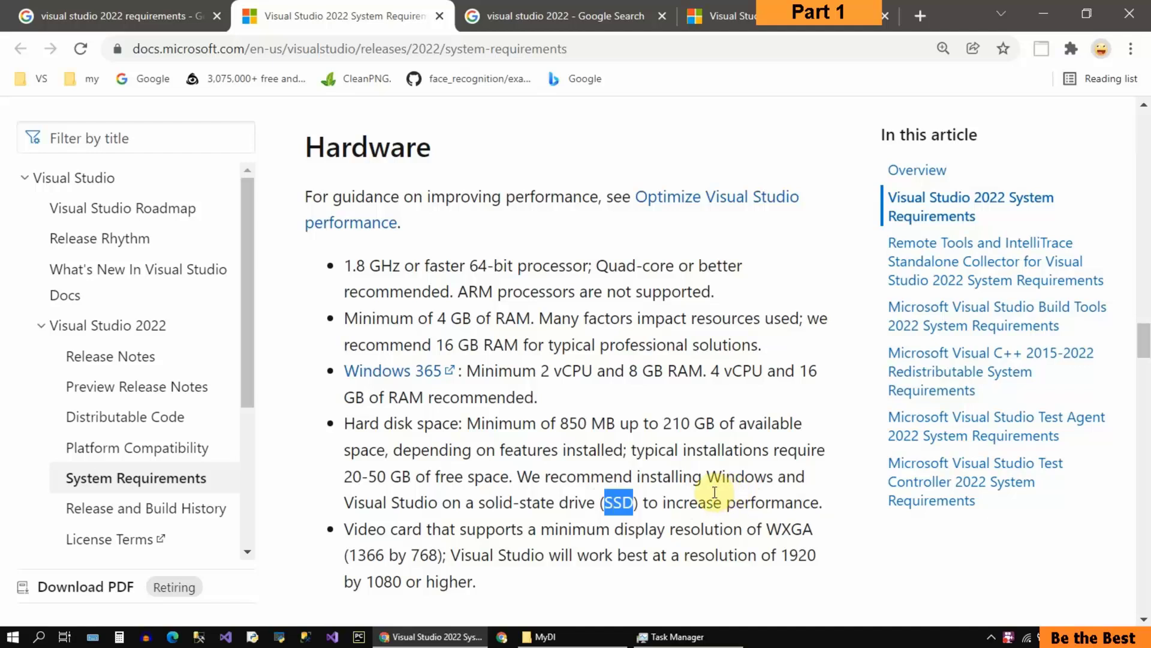
{"action": "left_click", "coordinate": [663, 496]}
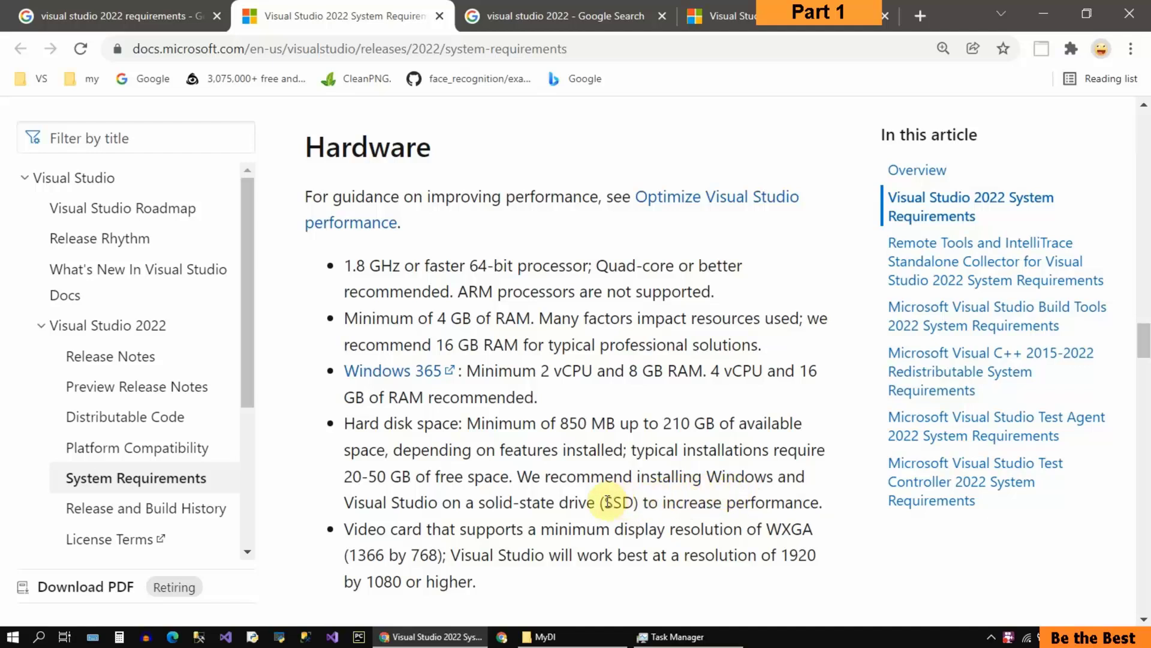
Step: Highlight the SSD recommendation, the 850 MB to 210 GB range and the typical 20-50 GB of free space in the hard disk requirement
{"action": "left_click_drag", "start_coordinate": [602, 502], "coordinate": [633, 502]}
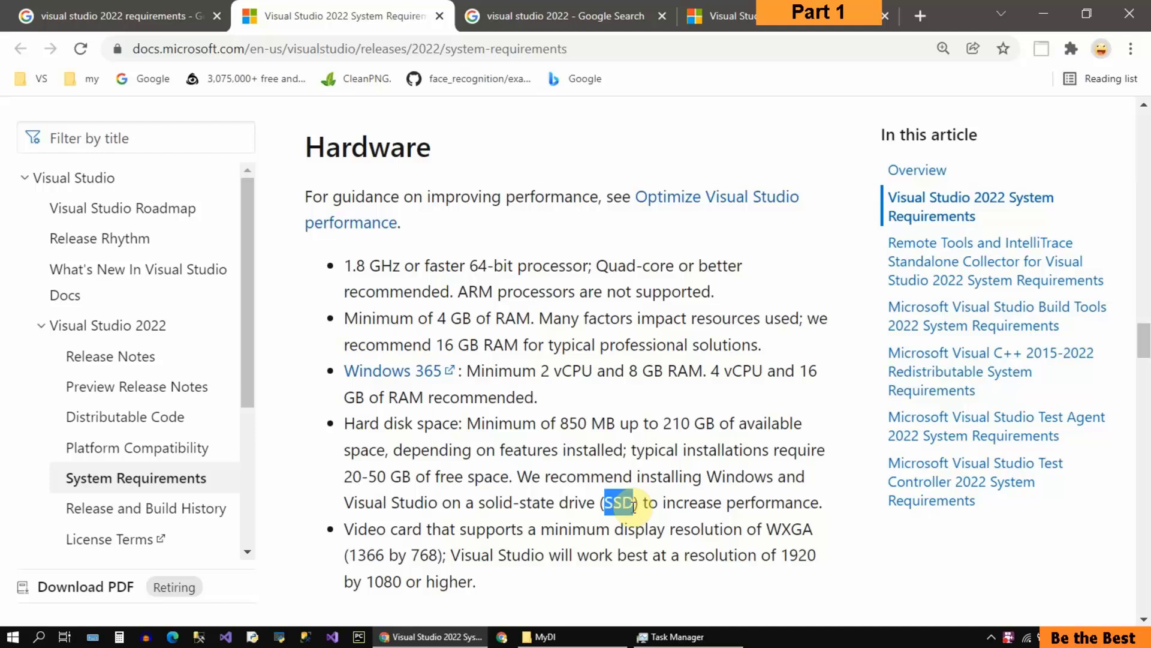
{"action": "left_click", "coordinate": [671, 505]}
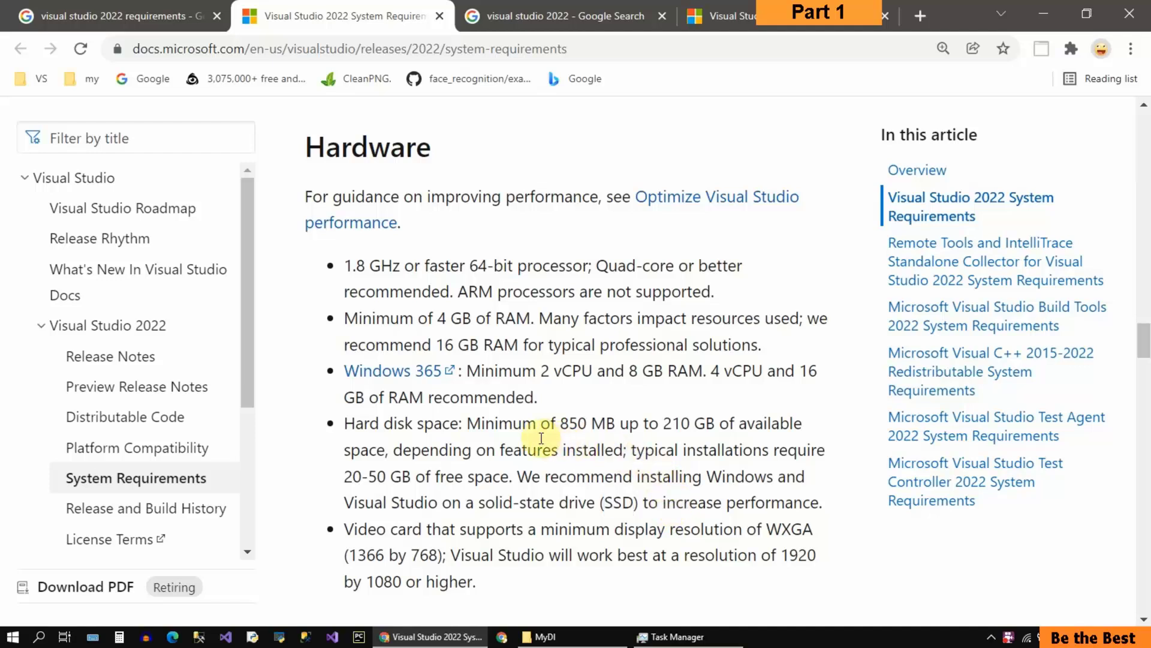
{"action": "left_click_drag", "start_coordinate": [467, 423], "coordinate": [600, 423]}
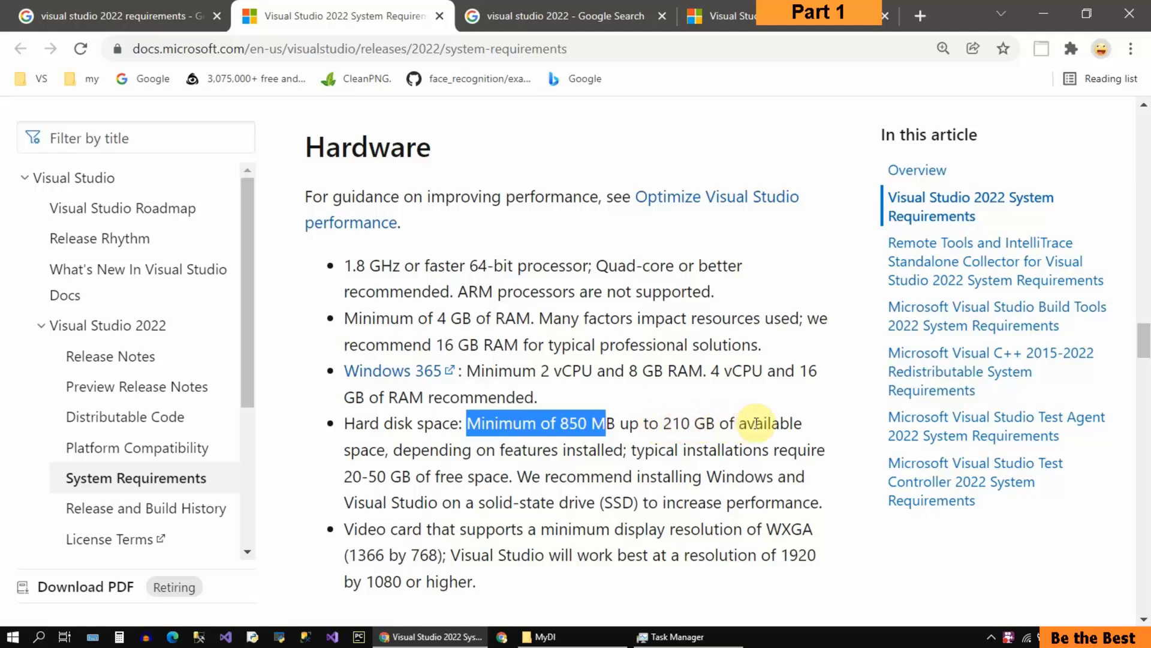
{"action": "left_click_drag", "start_coordinate": [800, 424], "coordinate": [580, 425]}
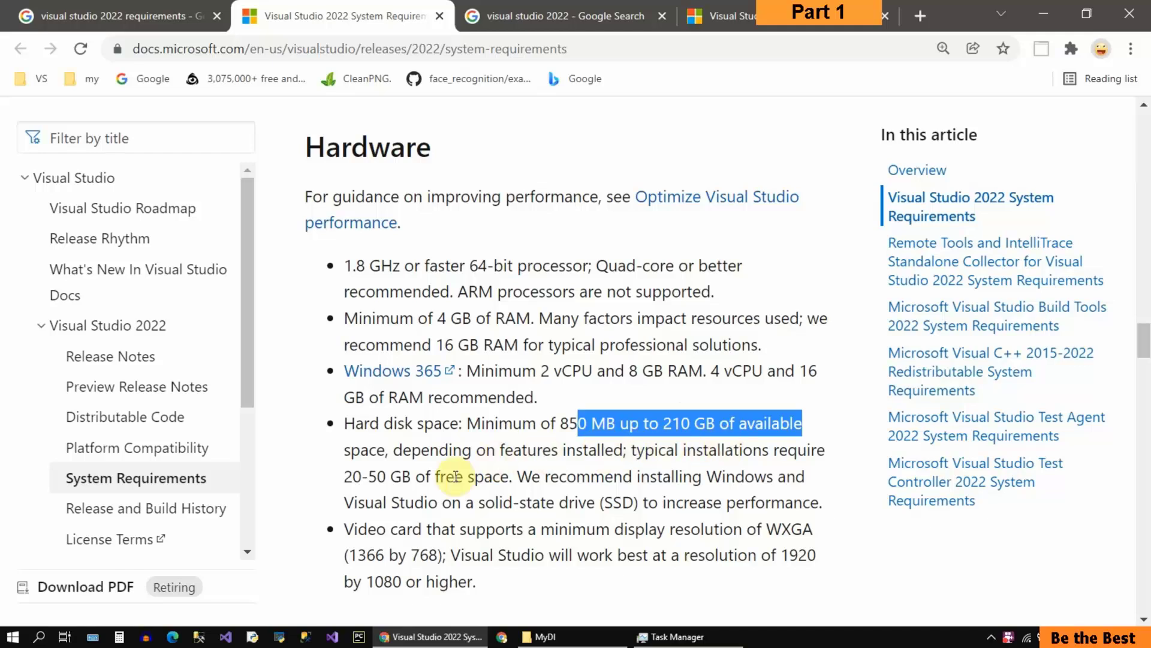
{"action": "left_click_drag", "start_coordinate": [344, 475], "coordinate": [512, 485]}
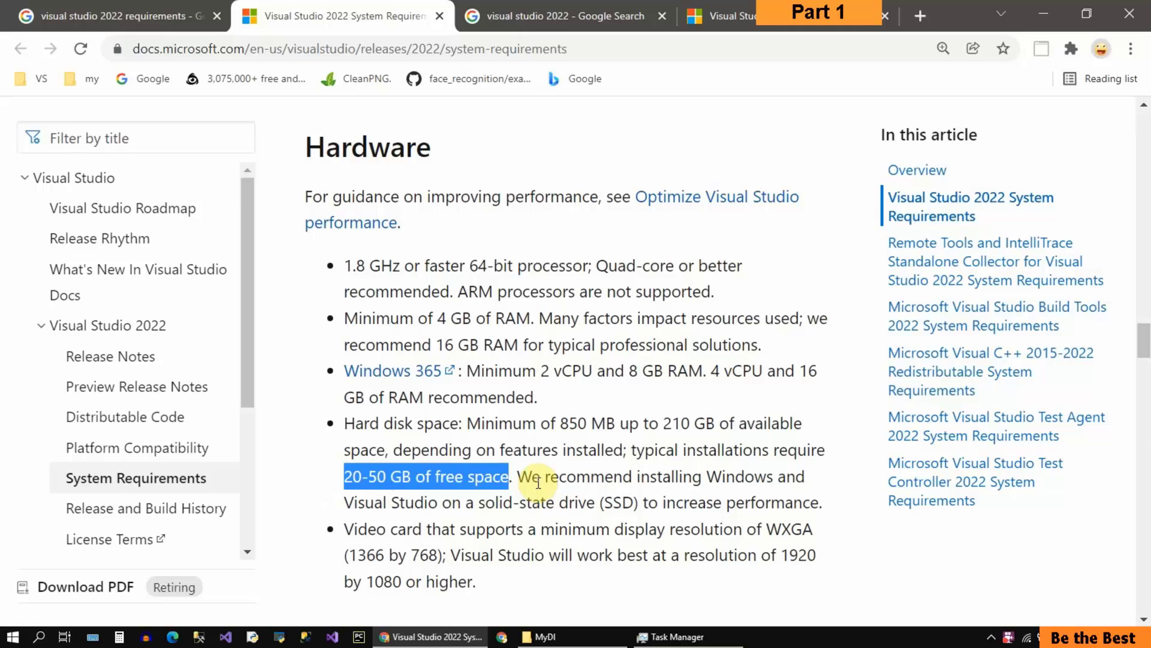
Step: Highlight the minimum display resolution and the recommended 1920 width in the video card requirement
{"action": "scroll", "coordinate": [576, 483], "scroll_direction": "down", "scroll_amount": 1}
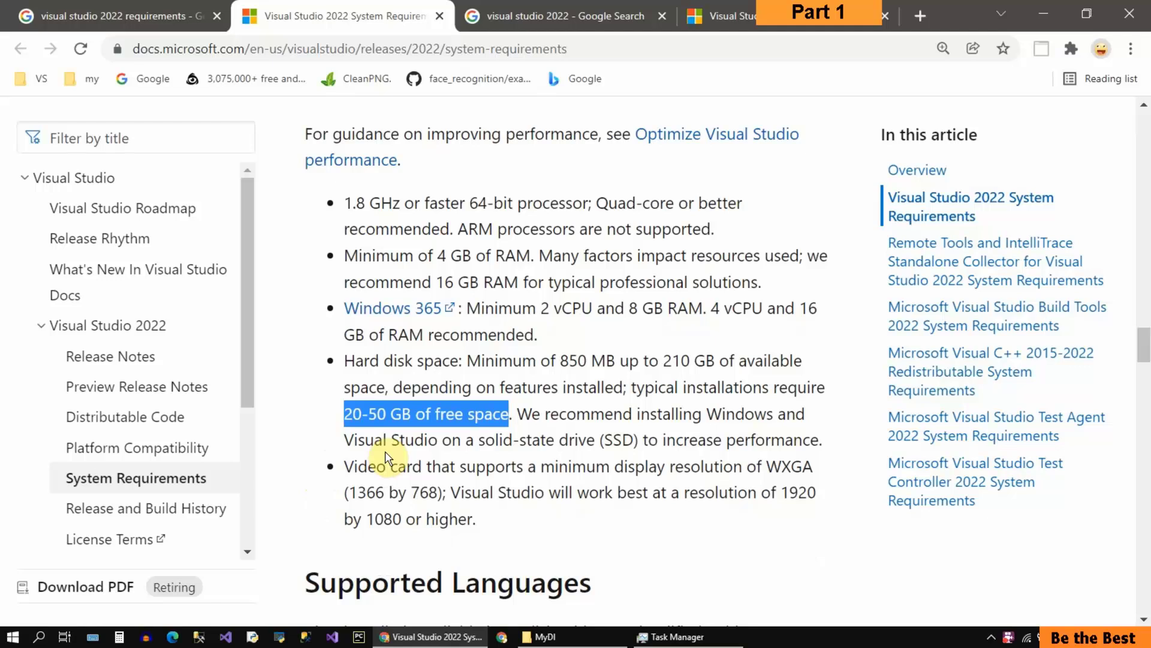
{"action": "left_click_drag", "start_coordinate": [541, 467], "coordinate": [680, 480]}
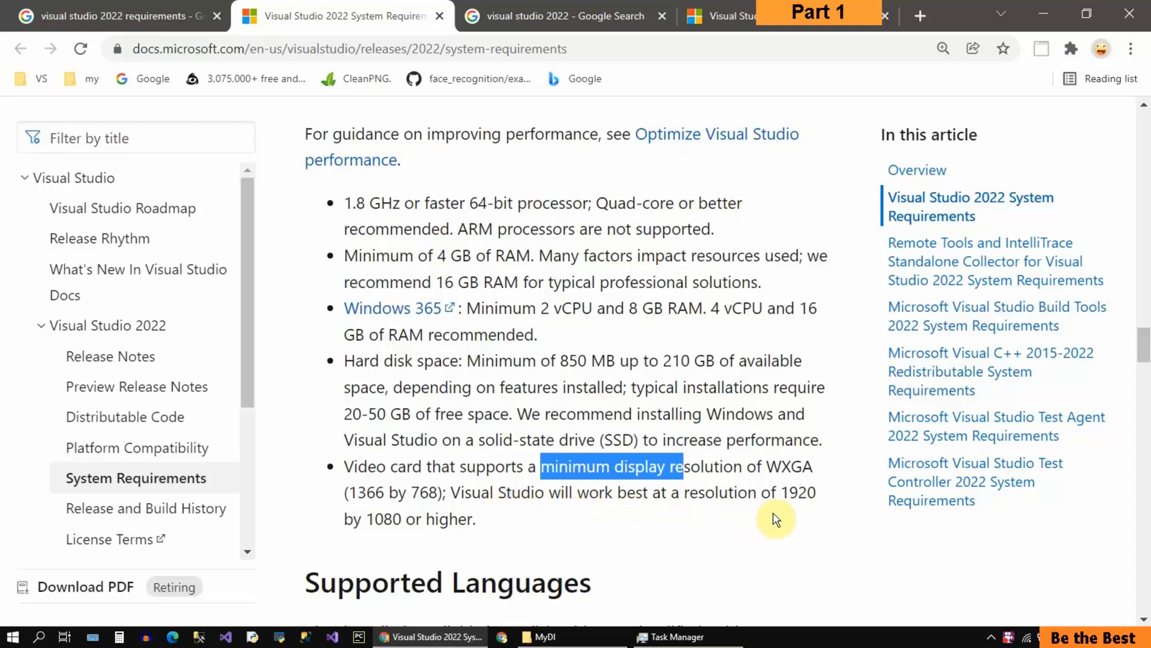
{"action": "left_click", "coordinate": [782, 492]}
{"action": "left_click_drag", "start_coordinate": [782, 492], "coordinate": [819, 497]}
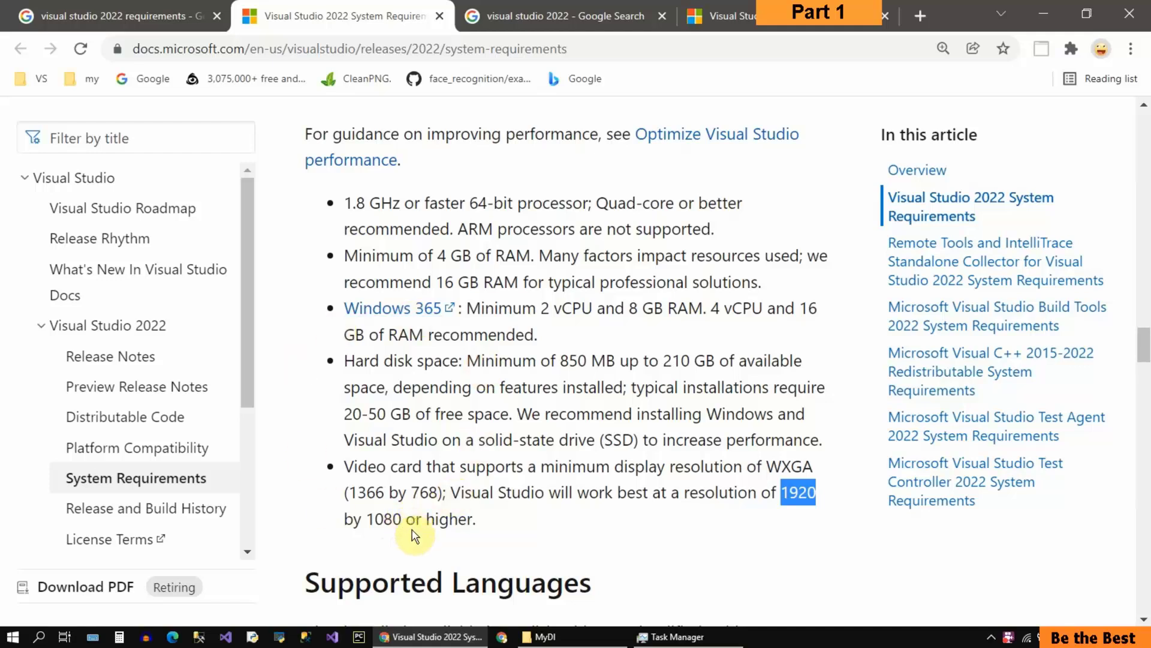
Step: Look through the supported languages and additional requirements for Visual Studio 2022
{"action": "scroll", "coordinate": [413, 534], "scroll_direction": "down", "scroll_amount": 1}
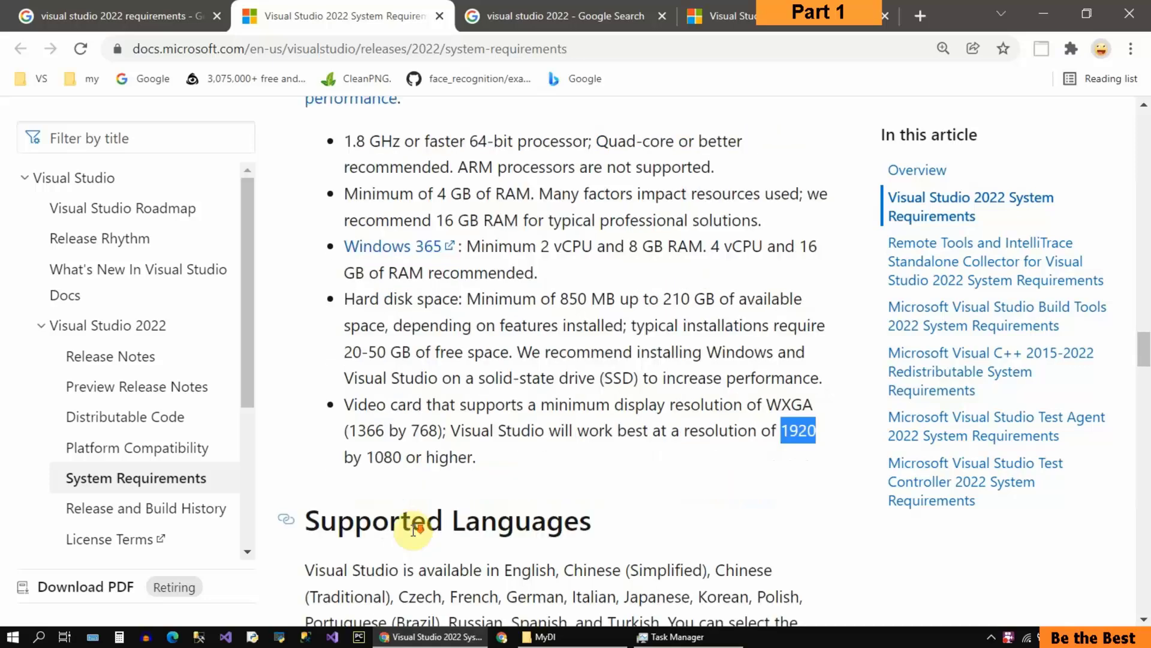
{"action": "scroll", "coordinate": [412, 480], "scroll_direction": "down", "scroll_amount": 5}
{"action": "scroll", "coordinate": [492, 522], "scroll_direction": "down", "scroll_amount": 4}
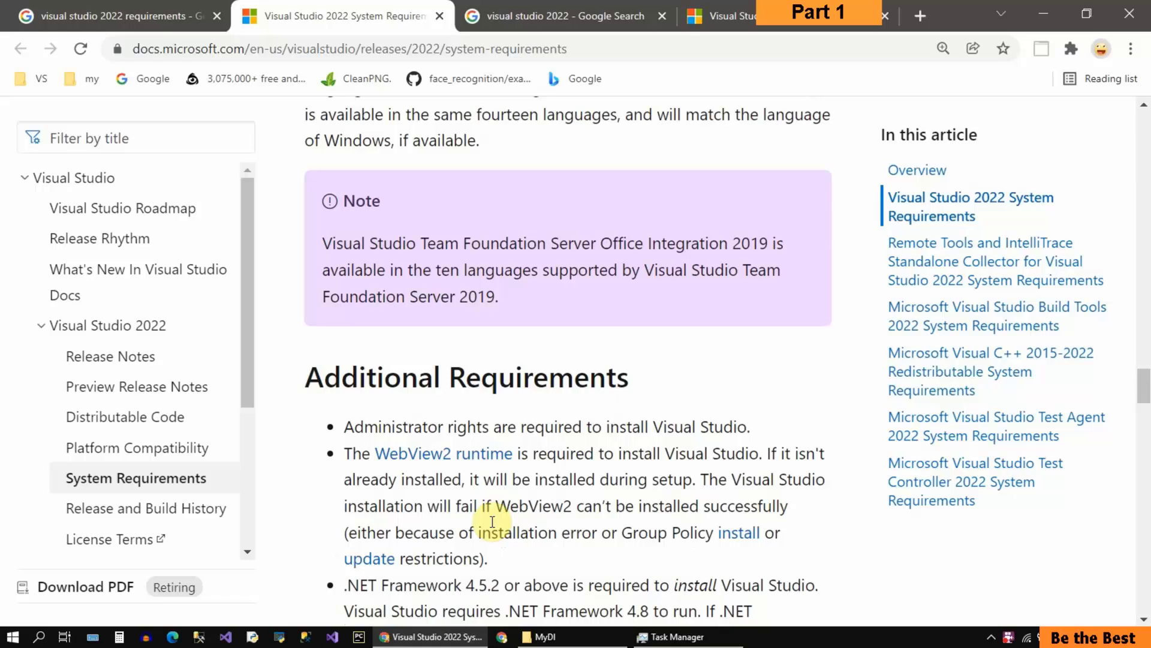
{"action": "scroll", "coordinate": [493, 521], "scroll_direction": "up", "scroll_amount": 7}
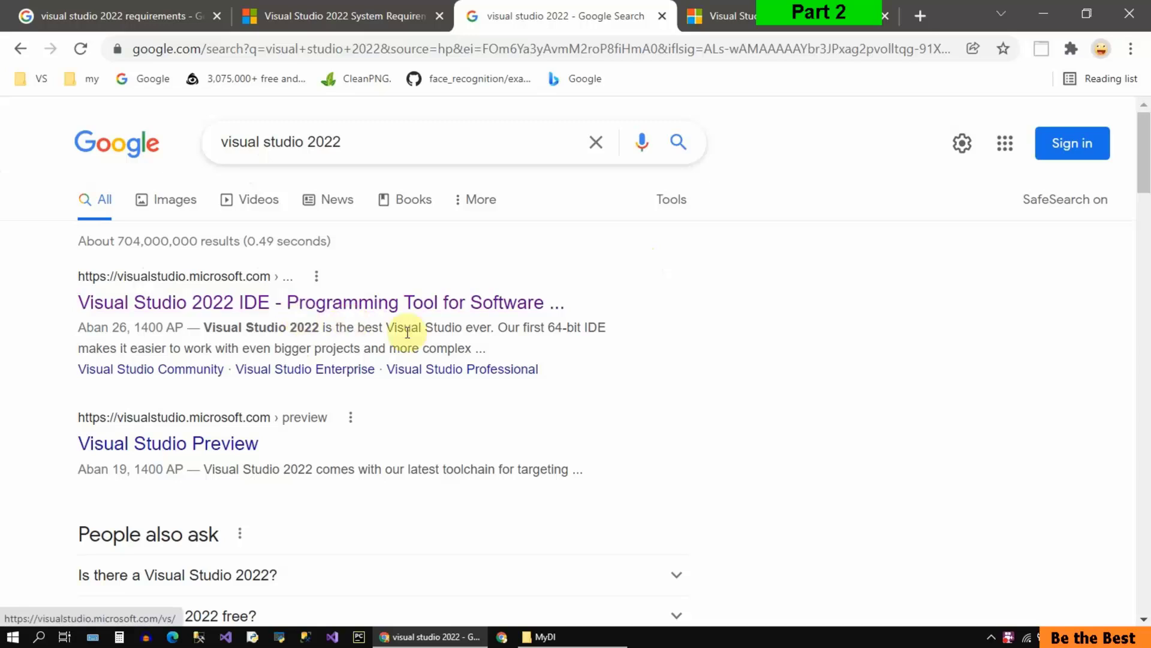
Step: Go to the Visual Studio 2022 product page and download the Community 2022 edition
{"action": "left_click", "coordinate": [819, 18]}
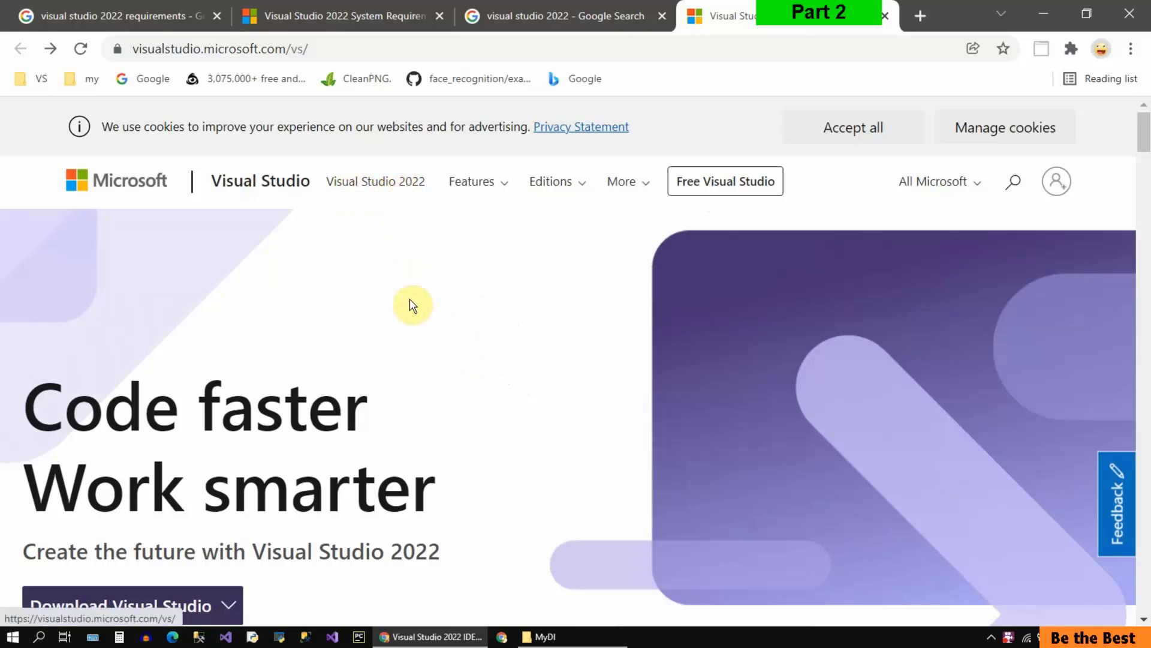
{"action": "scroll", "coordinate": [414, 308], "scroll_direction": "down", "scroll_amount": 2}
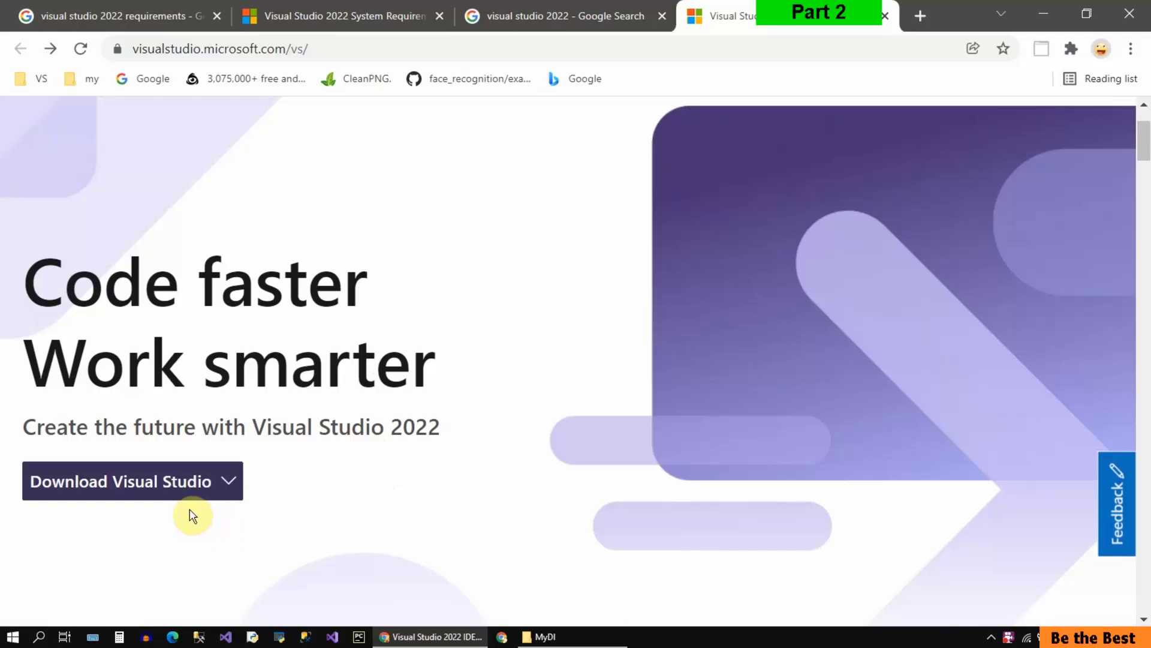
{"action": "mouse_move", "coordinate": [187, 484]}
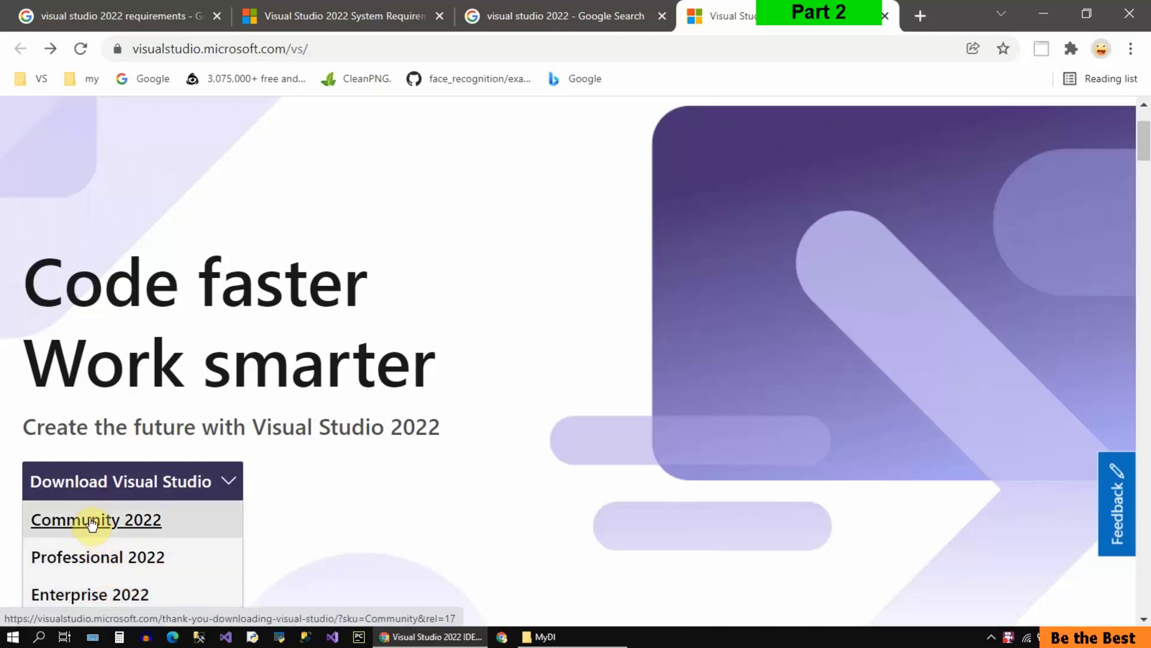
{"action": "left_click", "coordinate": [135, 523]}
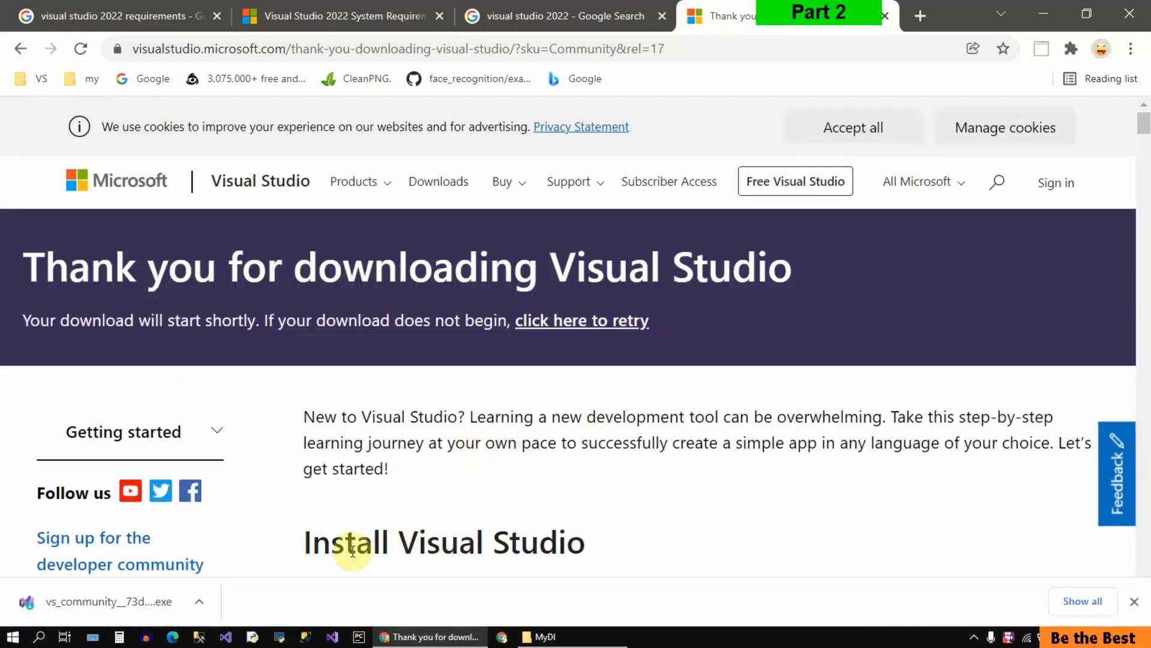
Step: Open the MyDI downloads folder, run the vs_community installer and agree to continue with the setup
{"action": "left_click", "coordinate": [586, 641]}
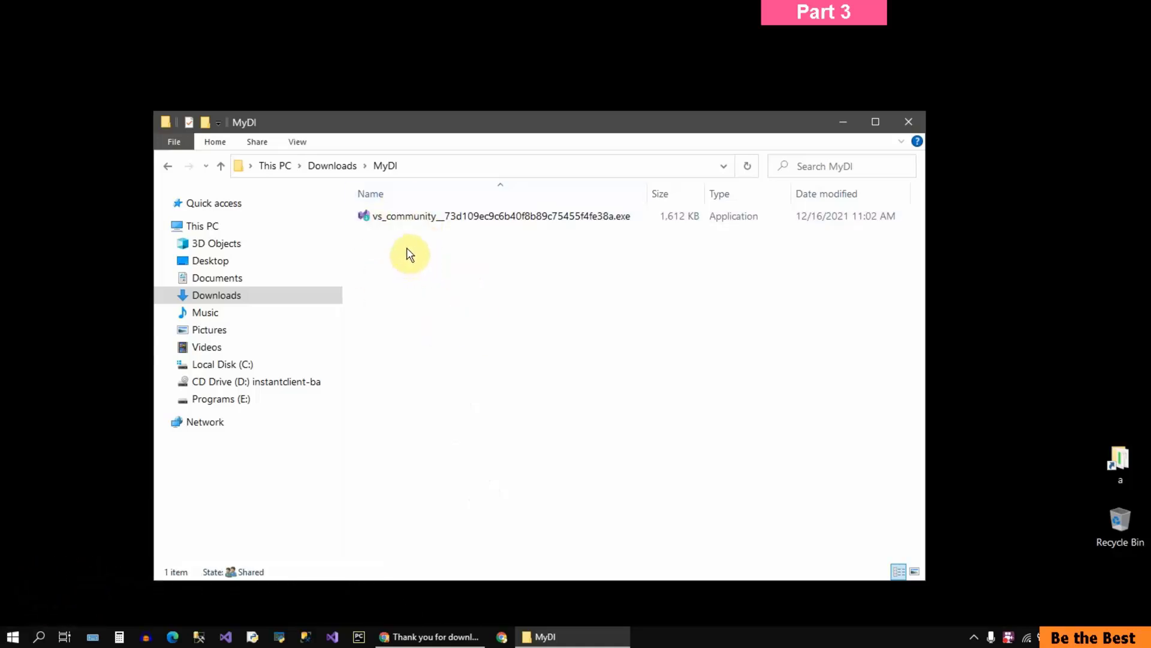
{"action": "left_click", "coordinate": [377, 217]}
{"action": "double_click", "coordinate": [513, 216]}
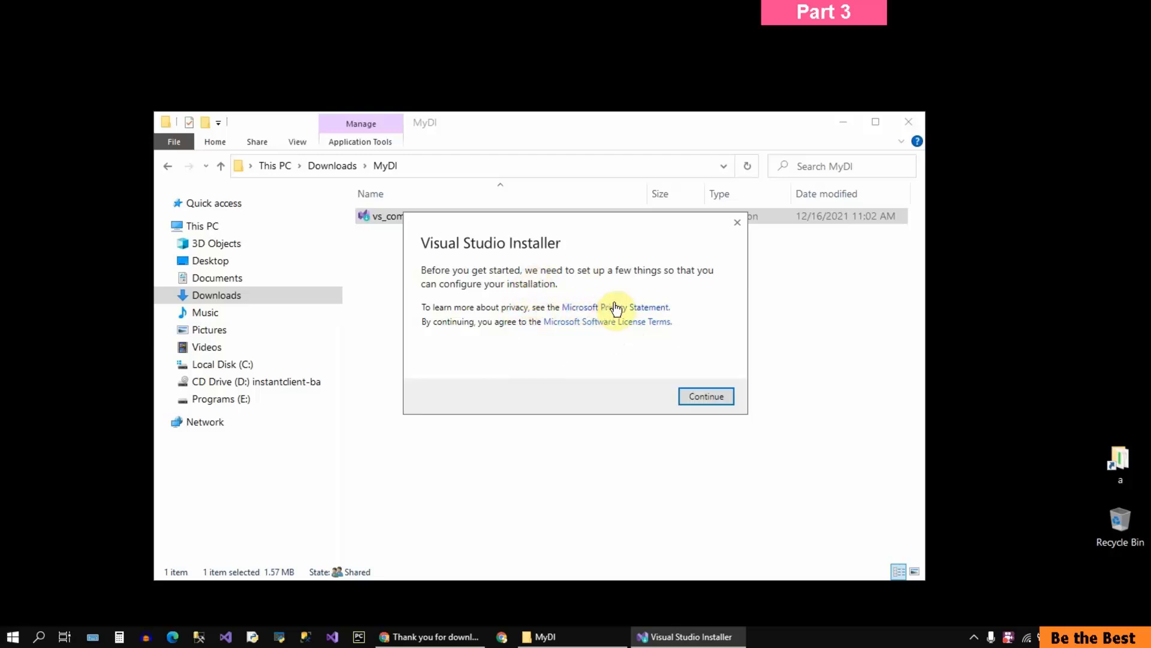
{"action": "left_click", "coordinate": [713, 398]}
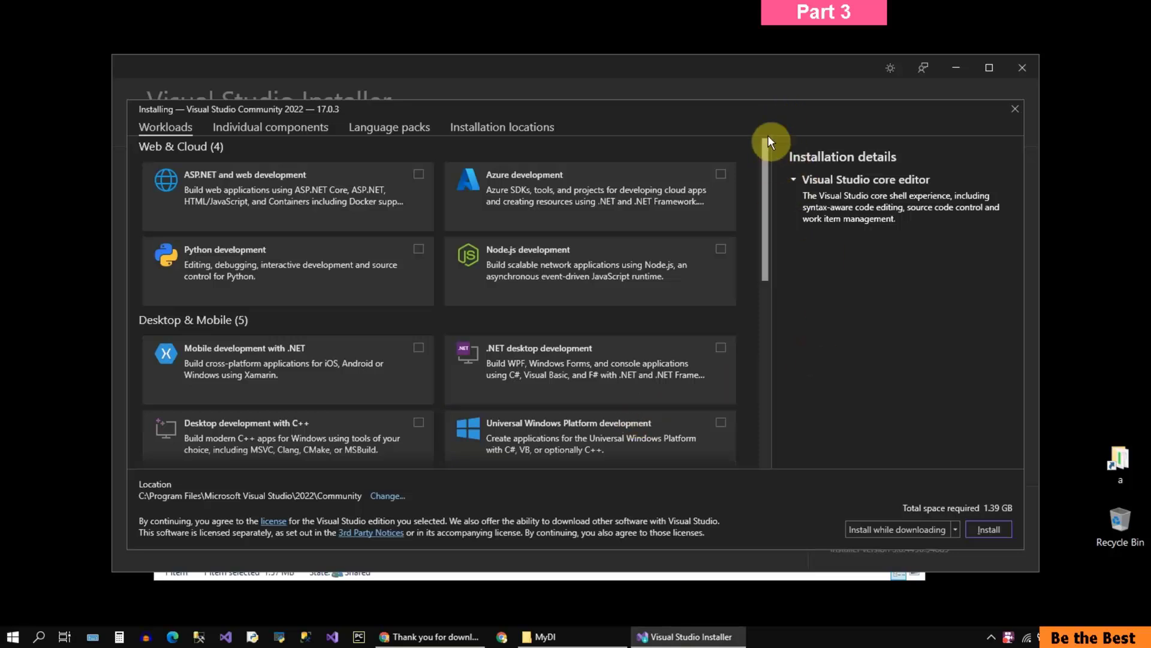
Step: Close the installation options and reopen them for Visual Studio Community 2022 from the available products
{"action": "left_click", "coordinate": [1015, 109]}
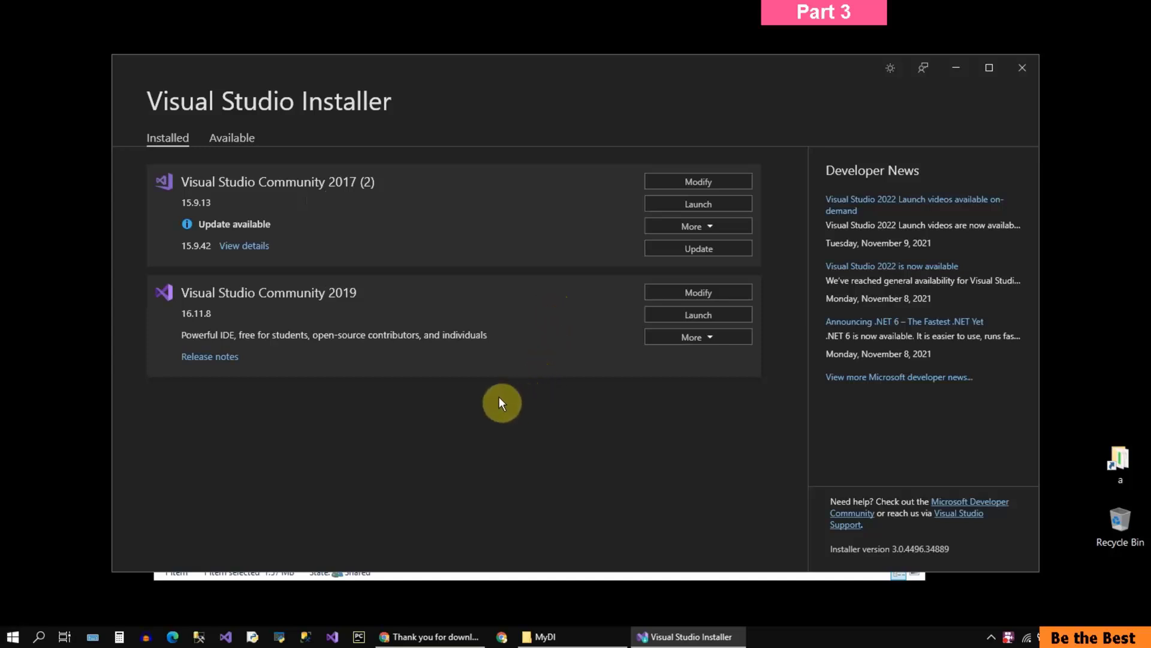
{"action": "left_click", "coordinate": [246, 139]}
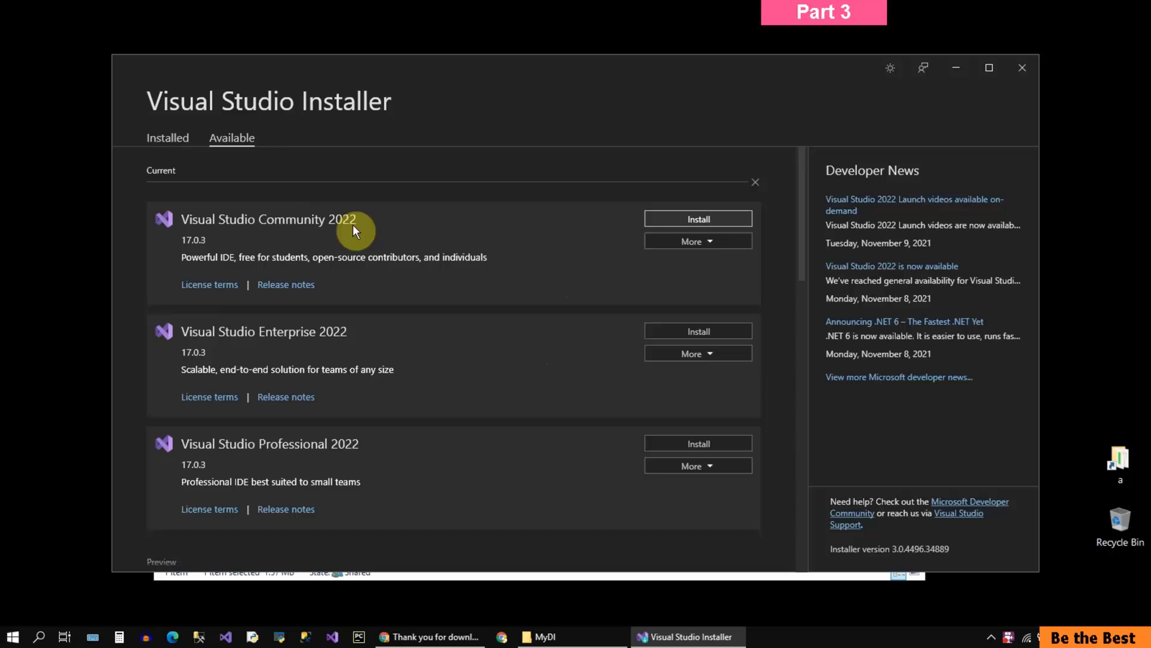
{"action": "left_click", "coordinate": [715, 221]}
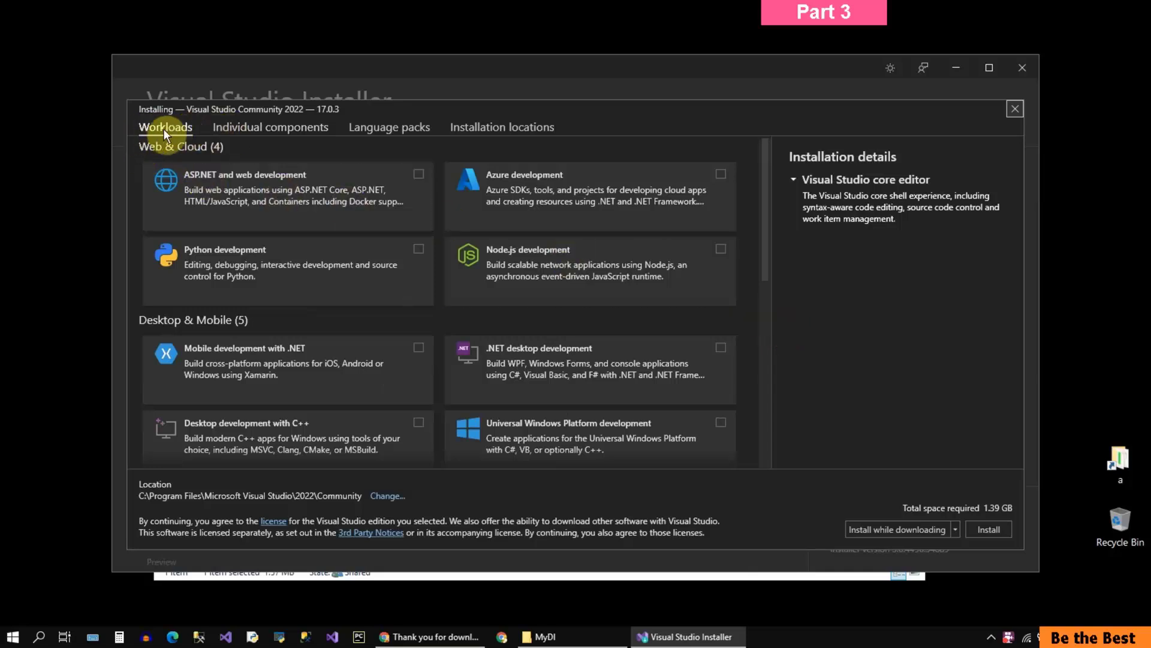
Step: Look through the individual components, language packs and installation locations, and return to the workloads
{"action": "left_click", "coordinate": [218, 129]}
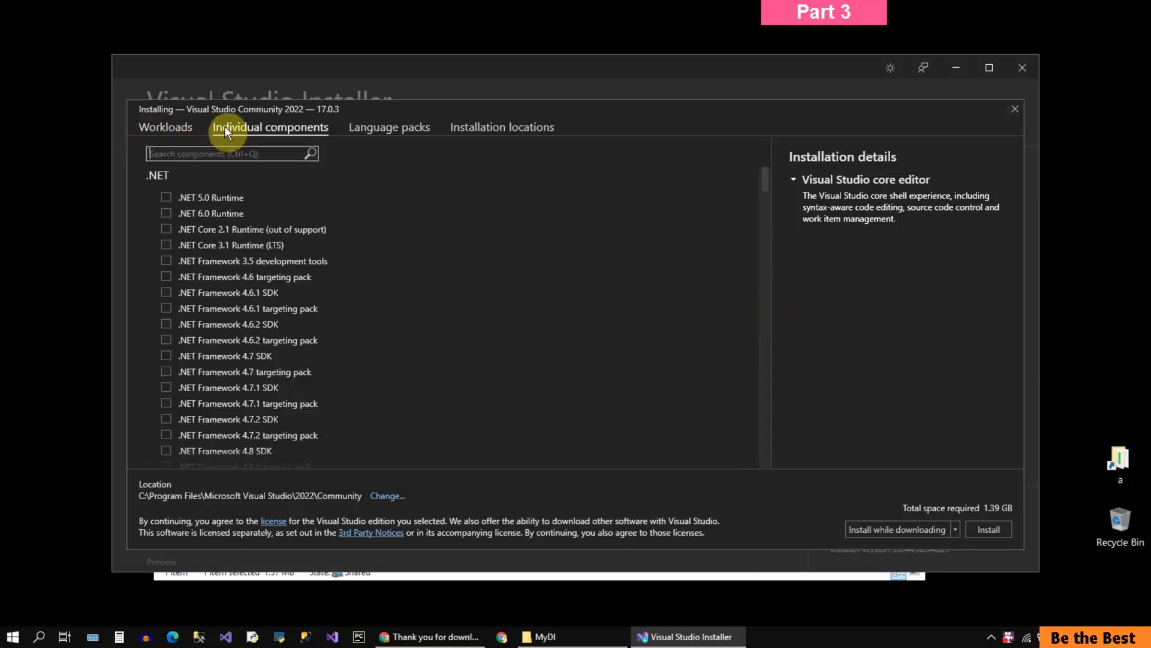
{"action": "left_click", "coordinate": [379, 127]}
{"action": "left_click", "coordinate": [506, 127]}
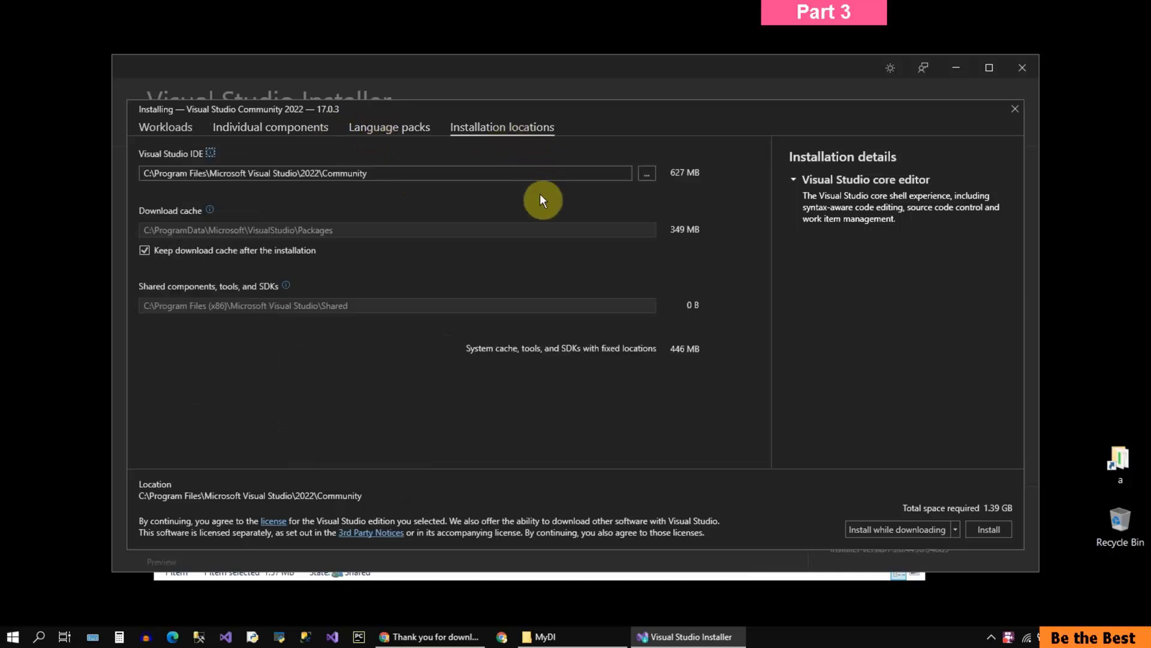
{"action": "left_click", "coordinate": [177, 127]}
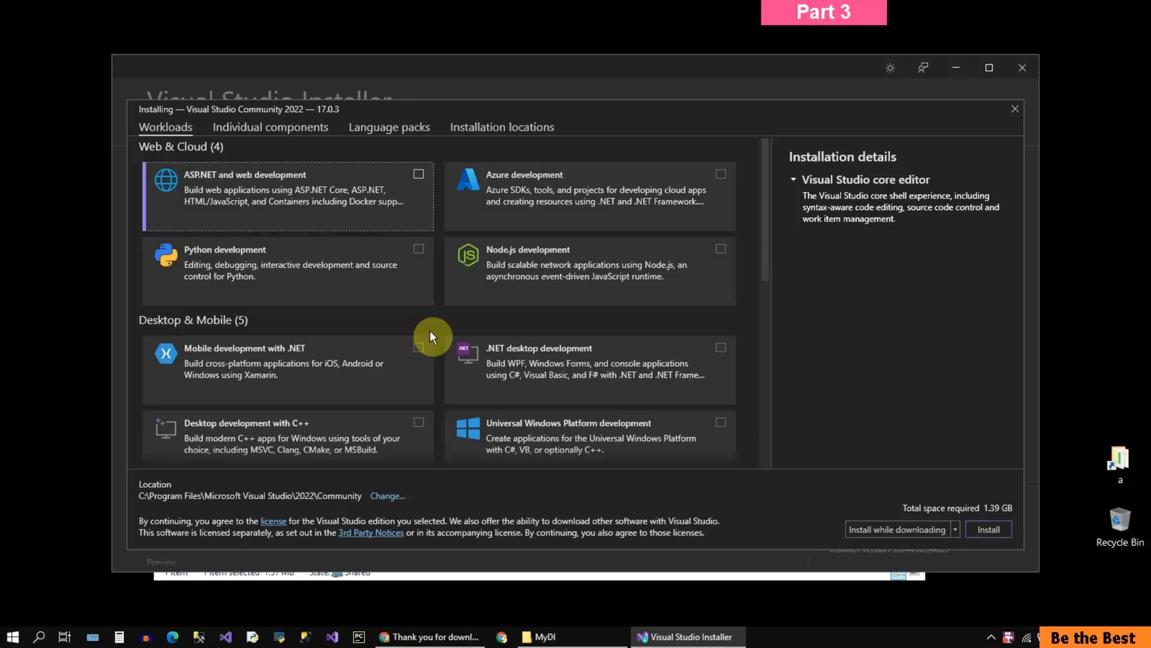
Step: Select the ASP.NET and web development workload and review its installation details and the core editor's description
{"action": "mouse_move", "coordinate": [767, 262]}
{"action": "left_mouse_down"}
{"action": "mouse_move", "coordinate": [762, 451]}
{"action": "mouse_move", "coordinate": [767, 242]}
{"action": "left_mouse_up"}
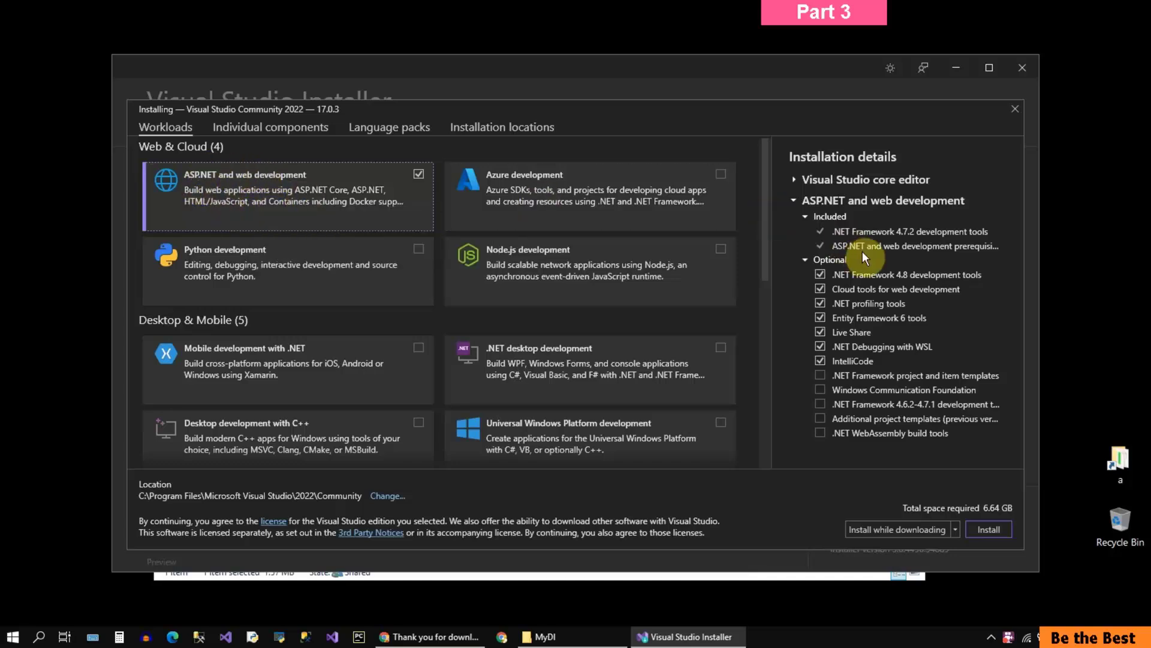
{"action": "left_click", "coordinate": [795, 202]}
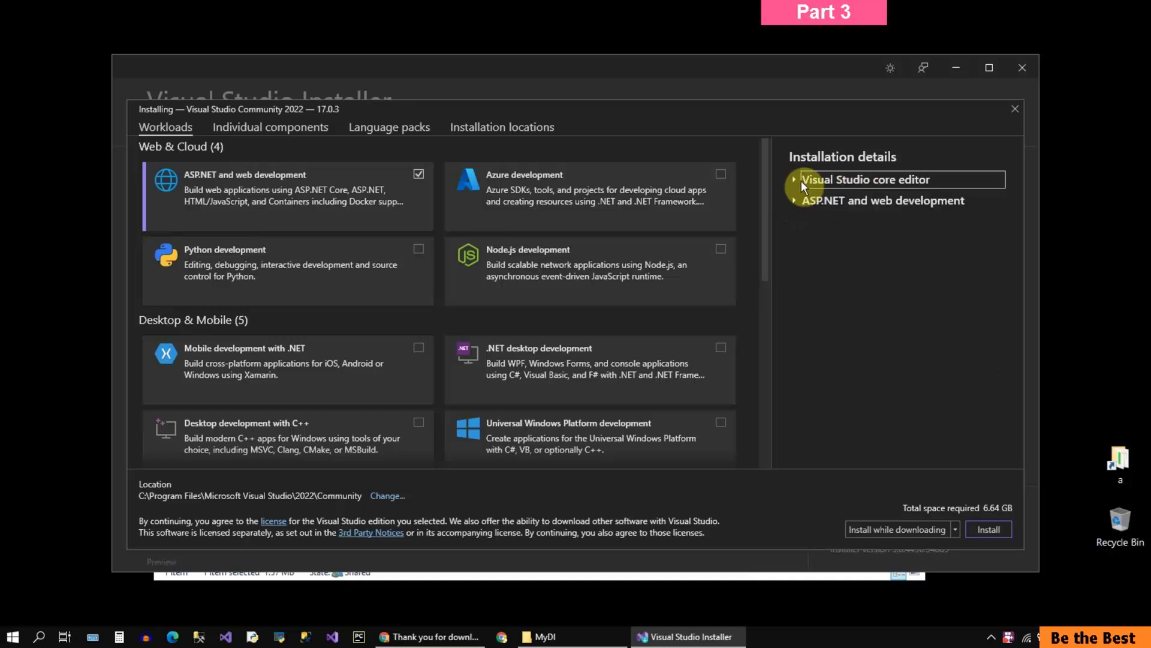
{"action": "left_click", "coordinate": [793, 180]}
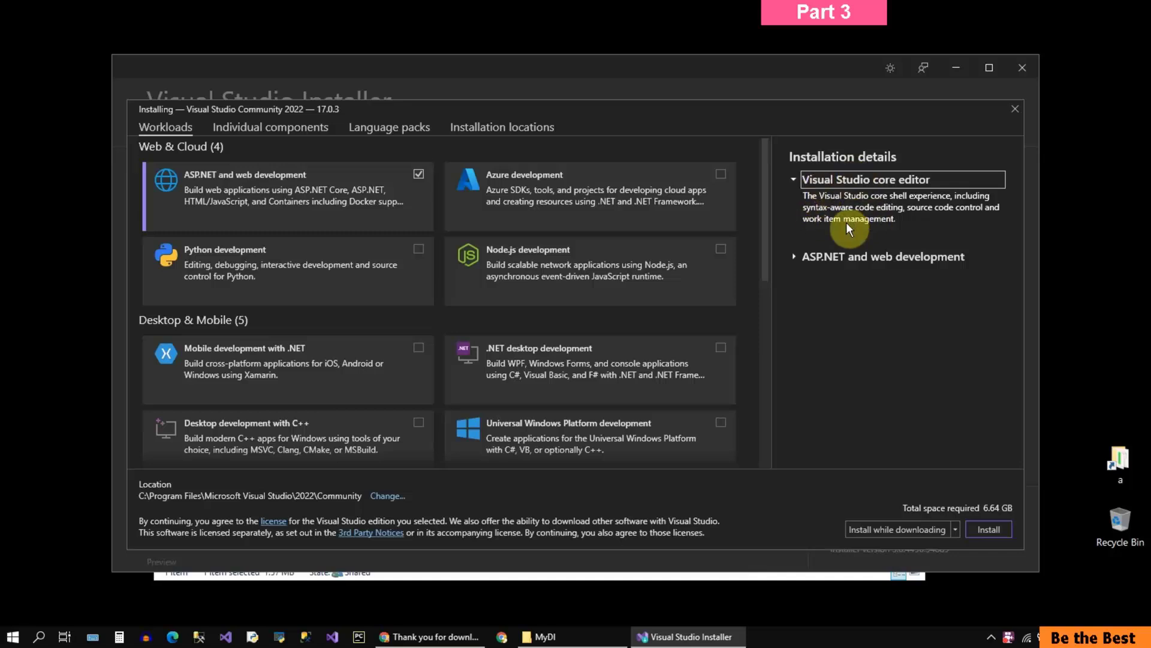
{"action": "left_click", "coordinate": [794, 255]}
{"action": "scroll", "coordinate": [801, 240], "scroll_direction": "down", "scroll_amount": 1}
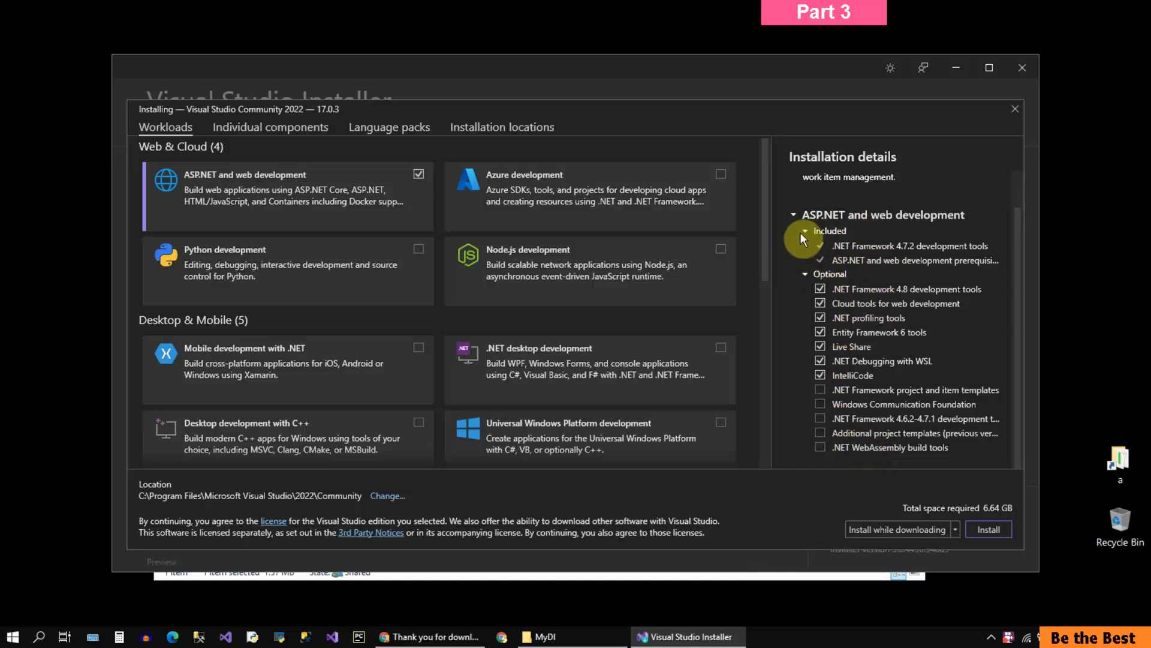
{"action": "left_click", "coordinate": [794, 214]}
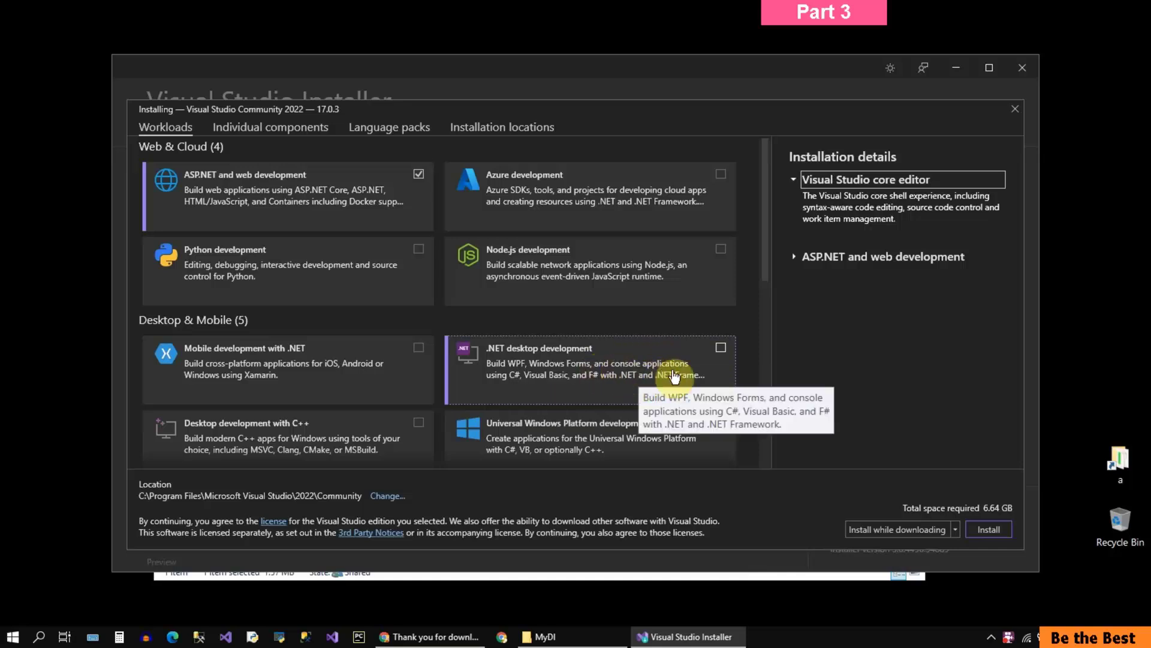
Step: Add the .NET desktop development workload, review its included and optional components, and collapse its details
{"action": "left_click", "coordinate": [721, 349]}
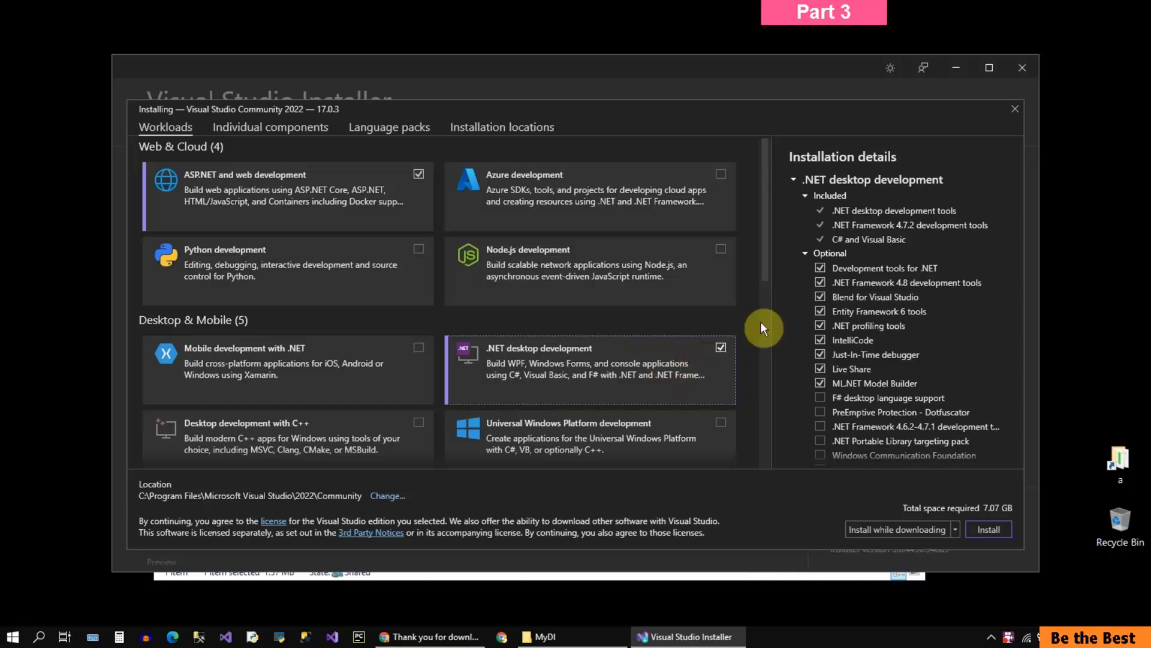
{"action": "left_click", "coordinate": [793, 179]}
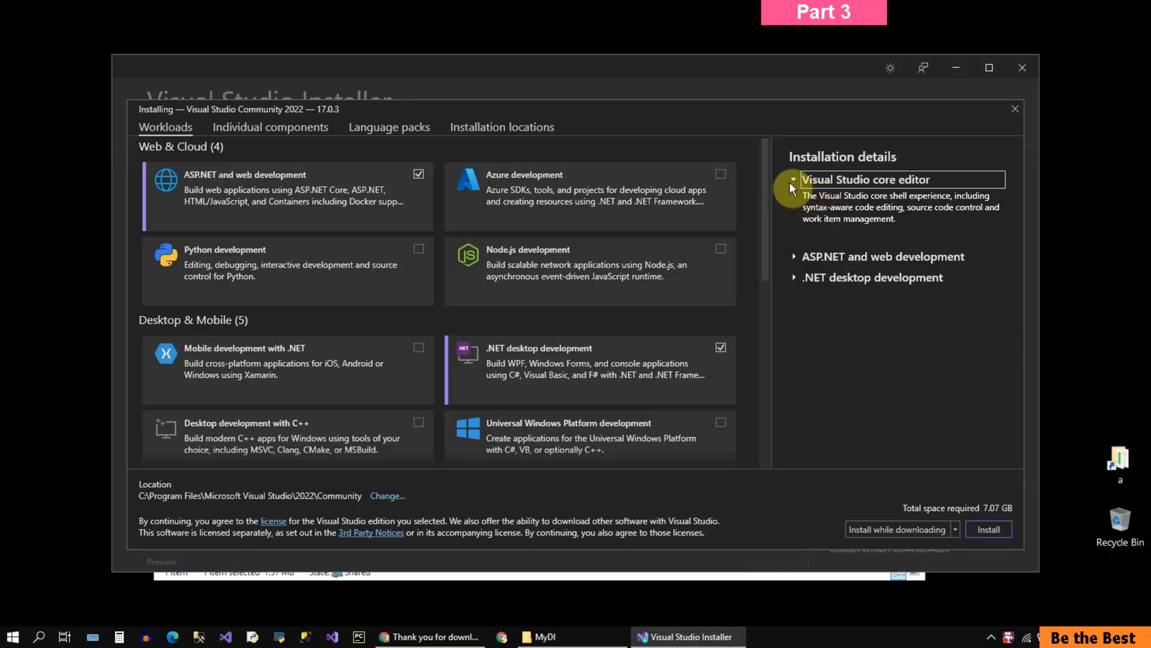
{"action": "left_click", "coordinate": [795, 280]}
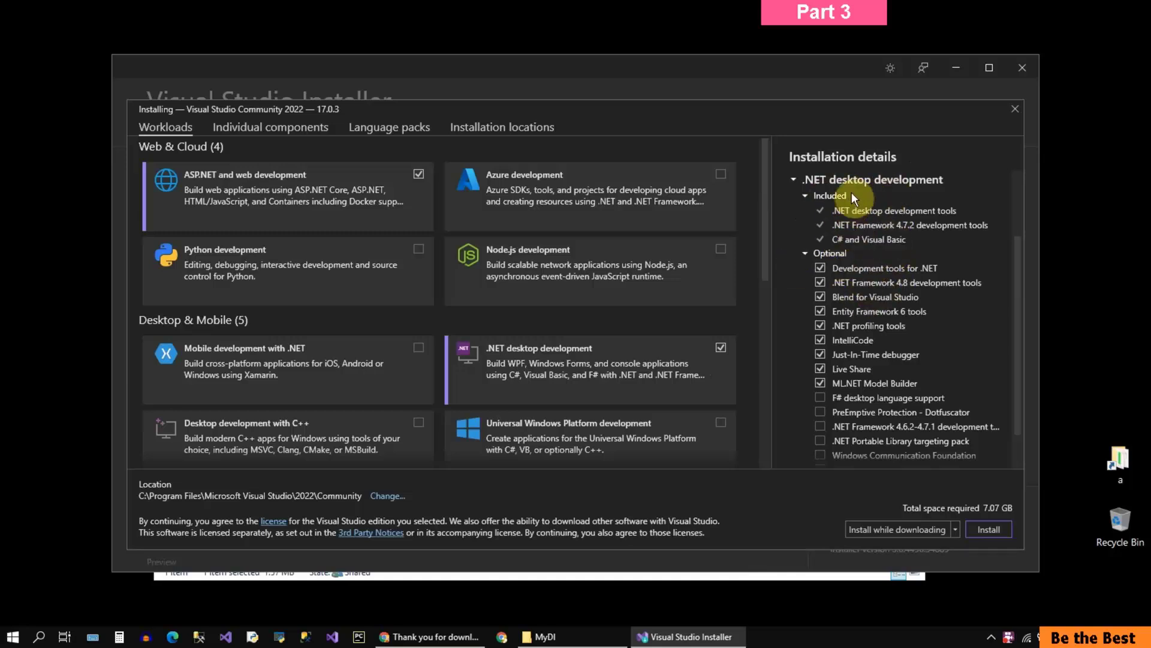
{"action": "scroll", "coordinate": [873, 339], "scroll_direction": "down", "scroll_amount": 1}
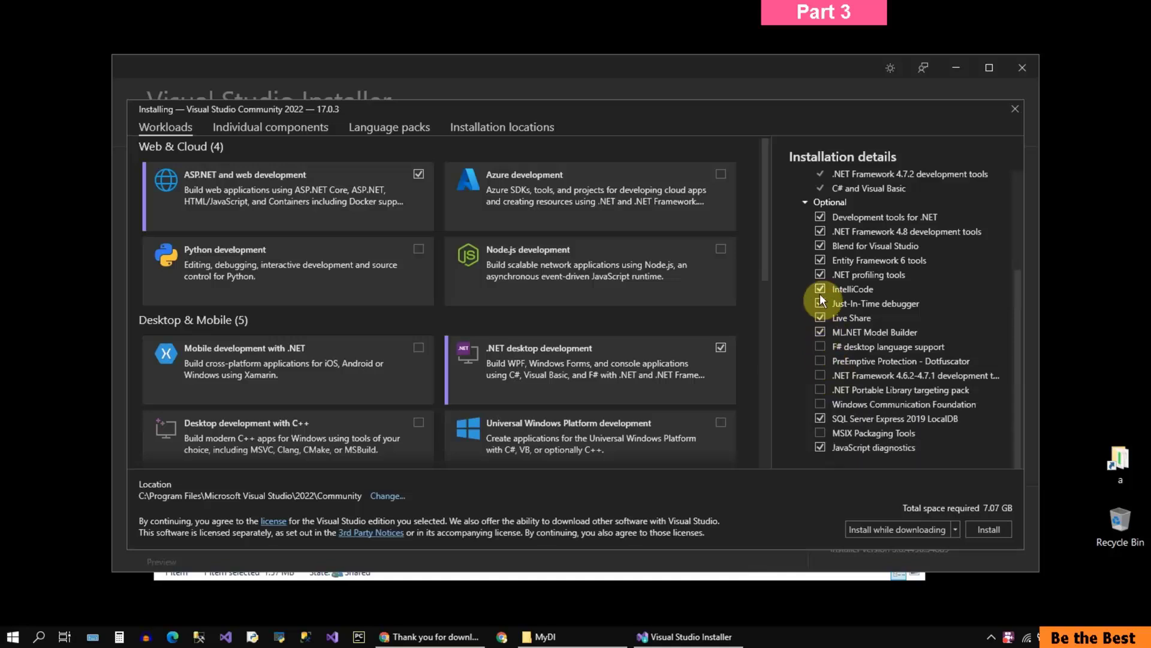
{"action": "scroll", "coordinate": [828, 257], "scroll_direction": "up", "scroll_amount": 3}
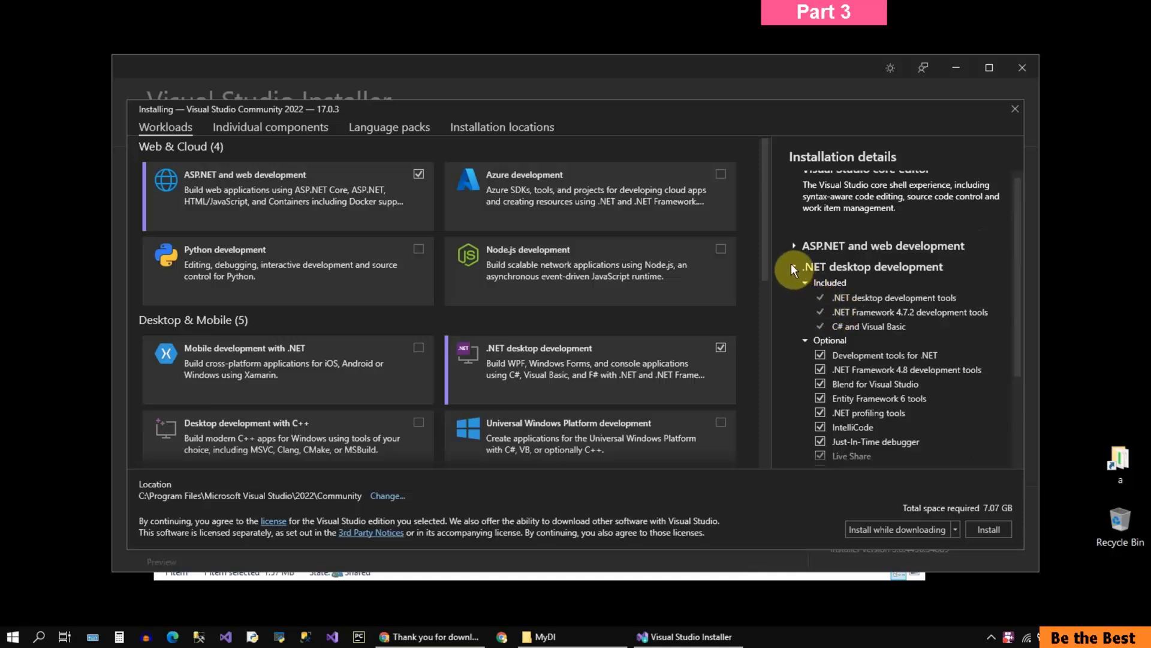
{"action": "left_click", "coordinate": [793, 267]}
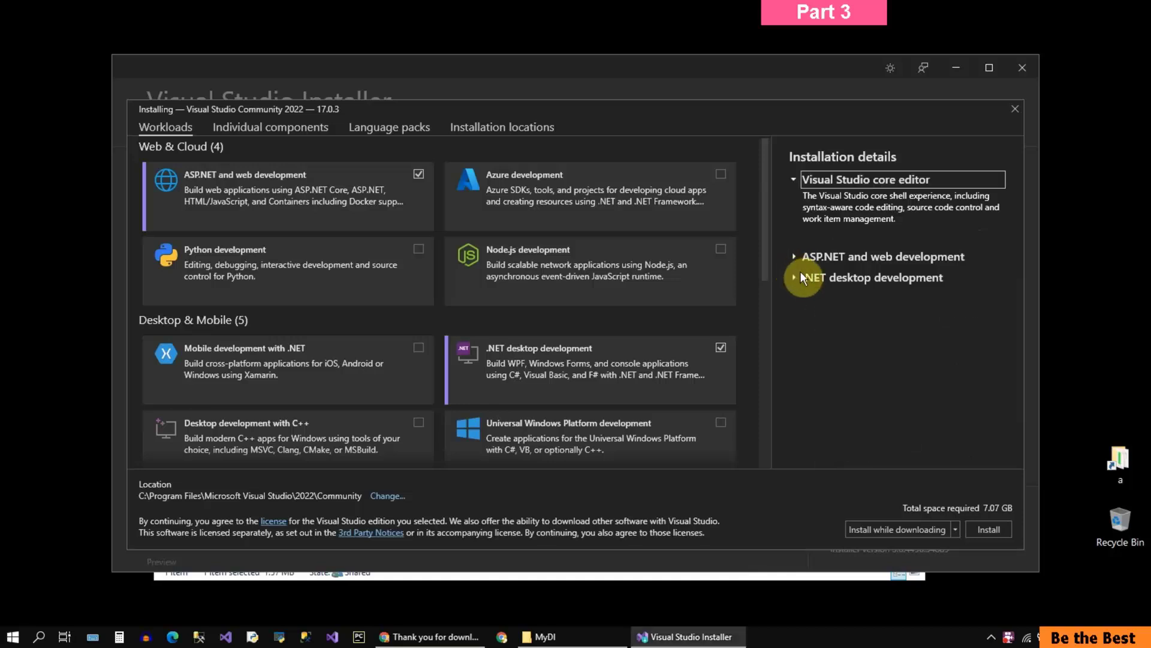
Step: Add the Mobile development with .NET and Desktop development with C++ workloads to the installation
{"action": "left_click", "coordinate": [793, 179]}
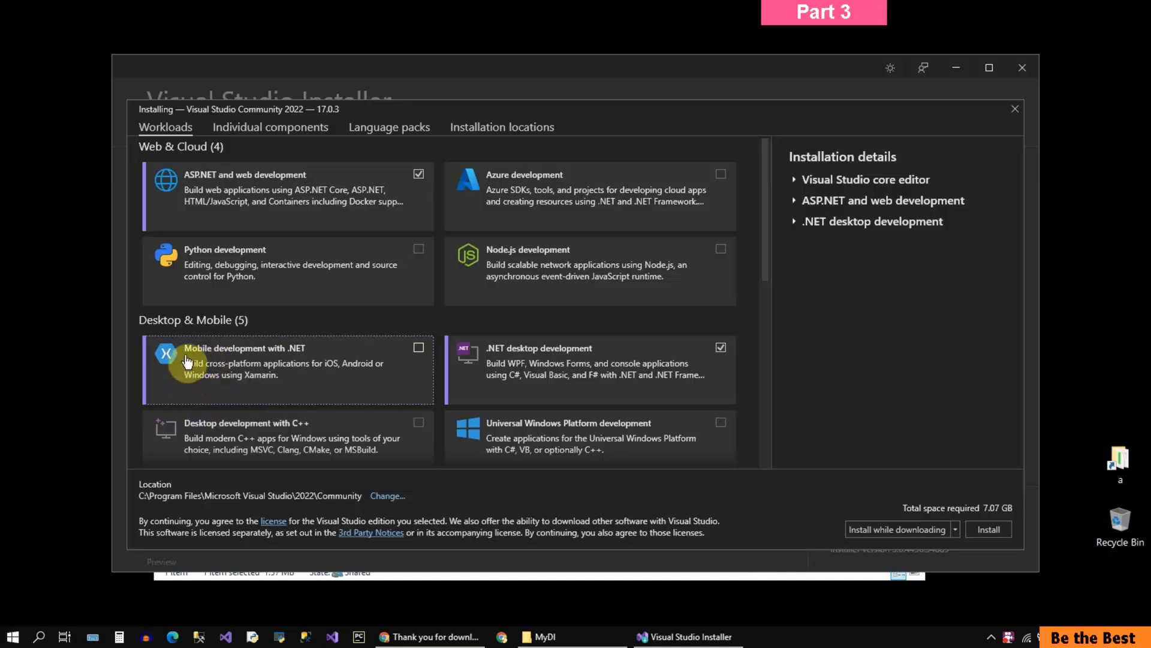
{"action": "left_click", "coordinate": [429, 359]}
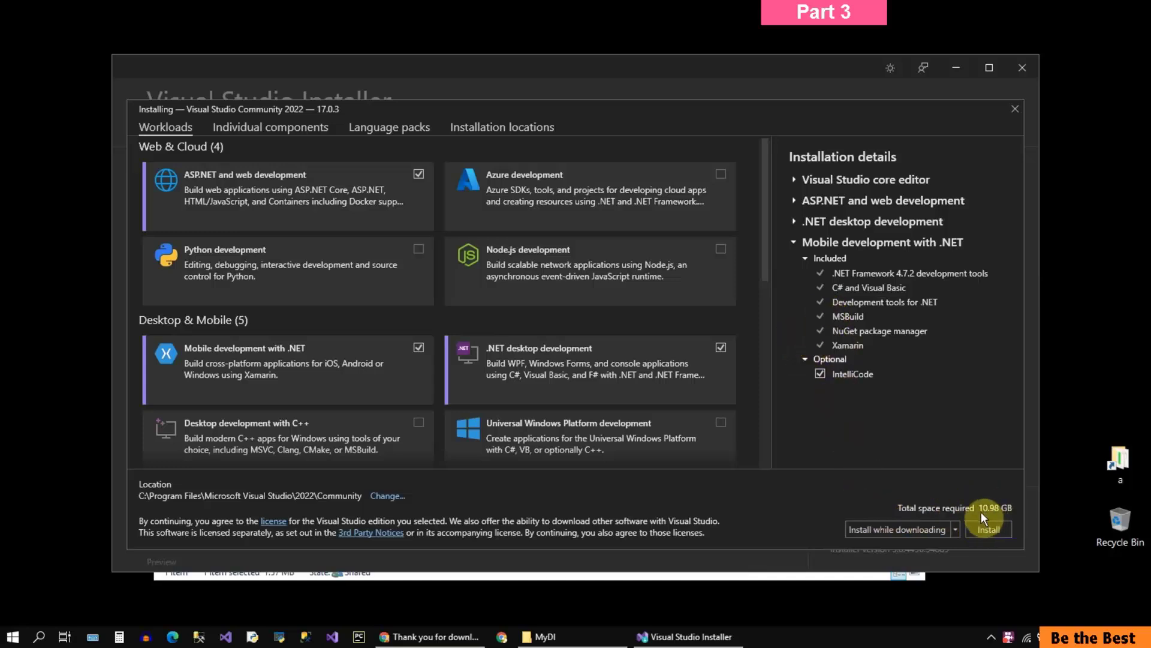
{"action": "left_click", "coordinate": [794, 242]}
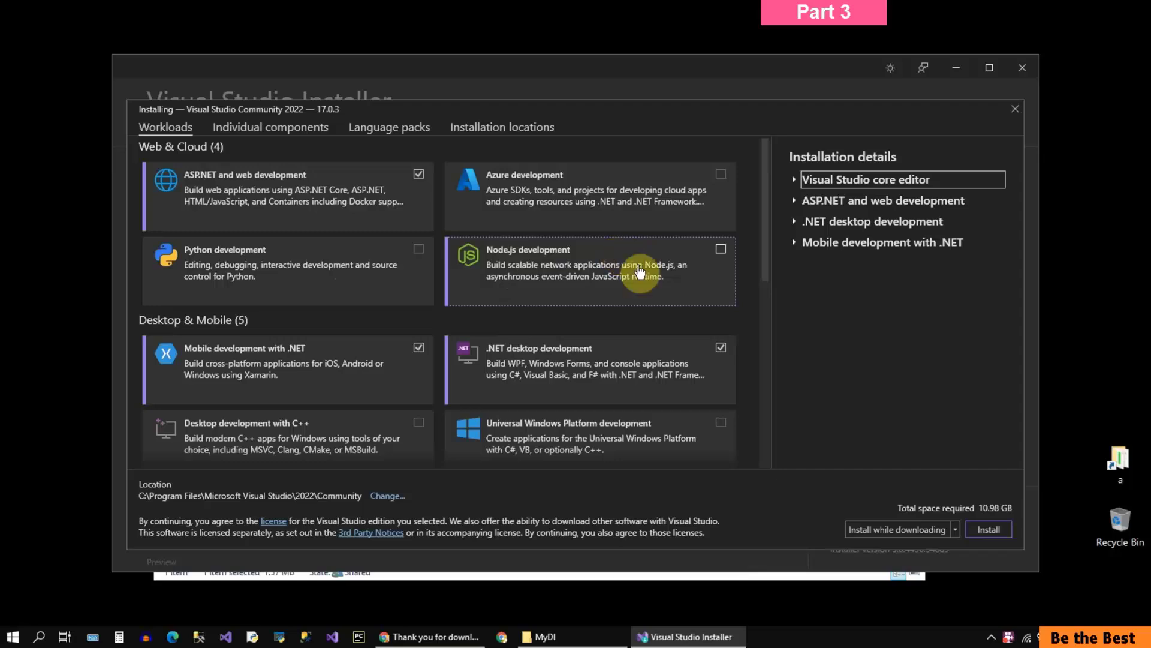
{"action": "left_click_drag", "start_coordinate": [765, 265], "coordinate": [773, 333]}
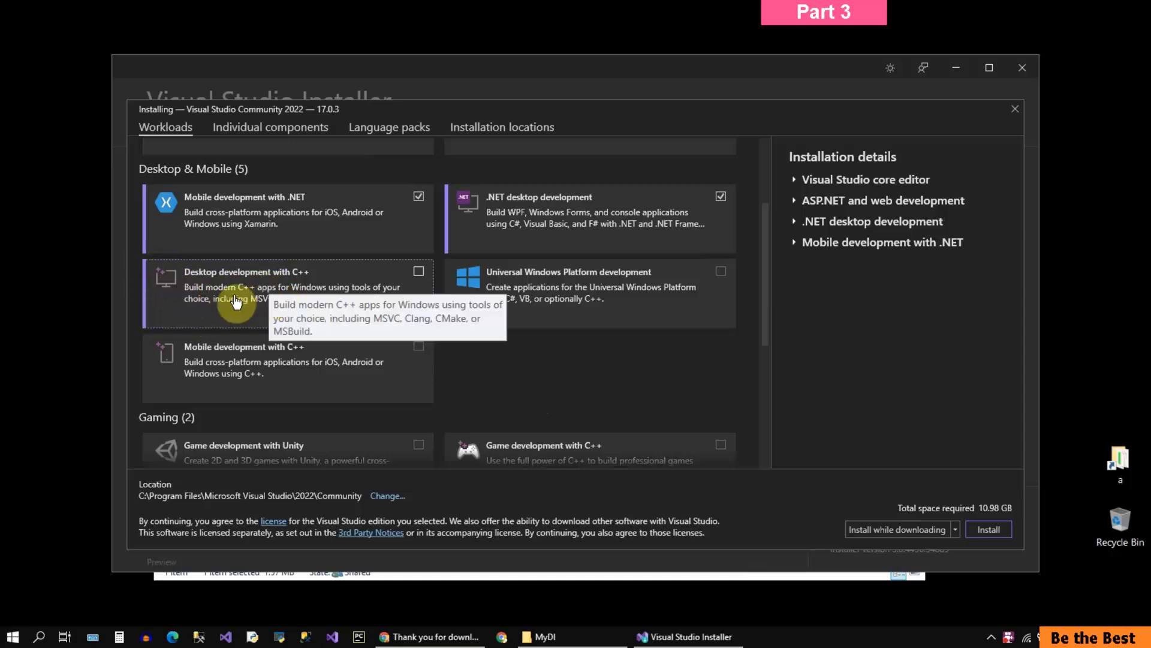
{"action": "left_click", "coordinate": [419, 273]}
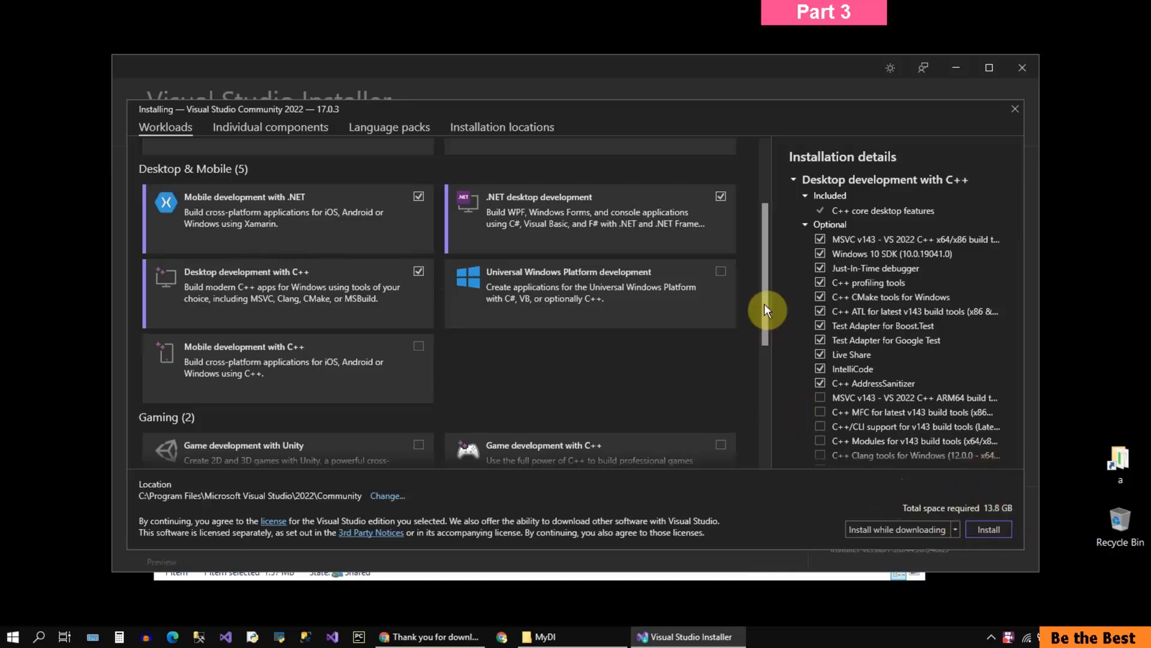
Step: Select the Mobile development with C++, Game development with C++, Game development with Unity and Linux development with C++ workloads
{"action": "left_click_drag", "start_coordinate": [764, 305], "coordinate": [772, 358]}
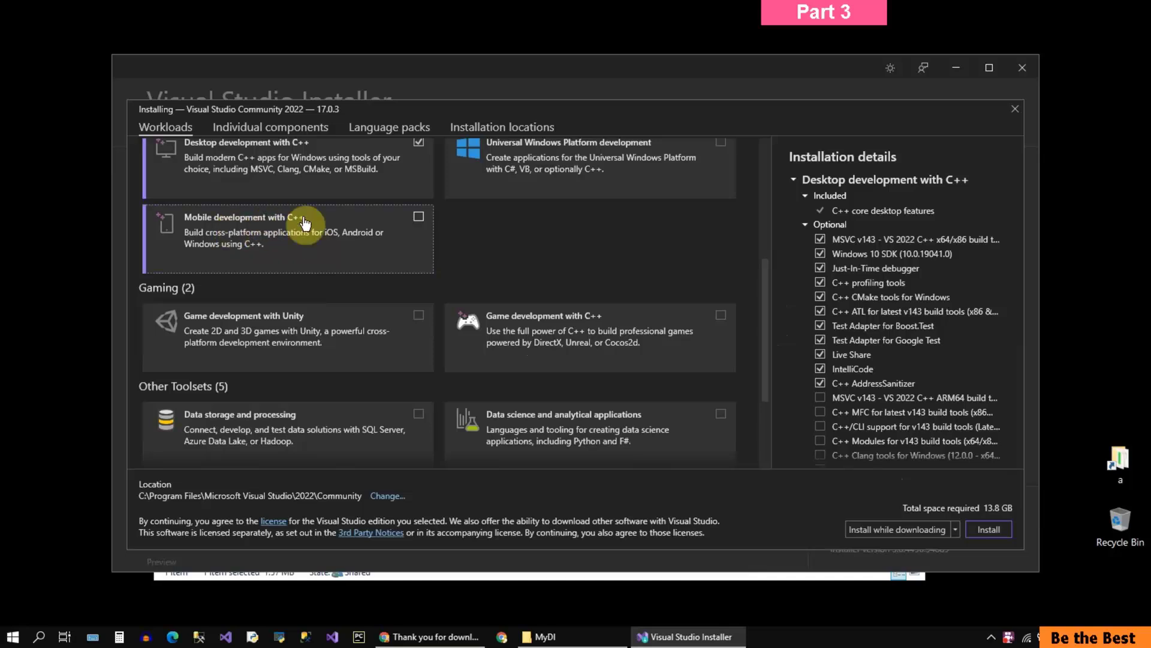
{"action": "left_click", "coordinate": [418, 218]}
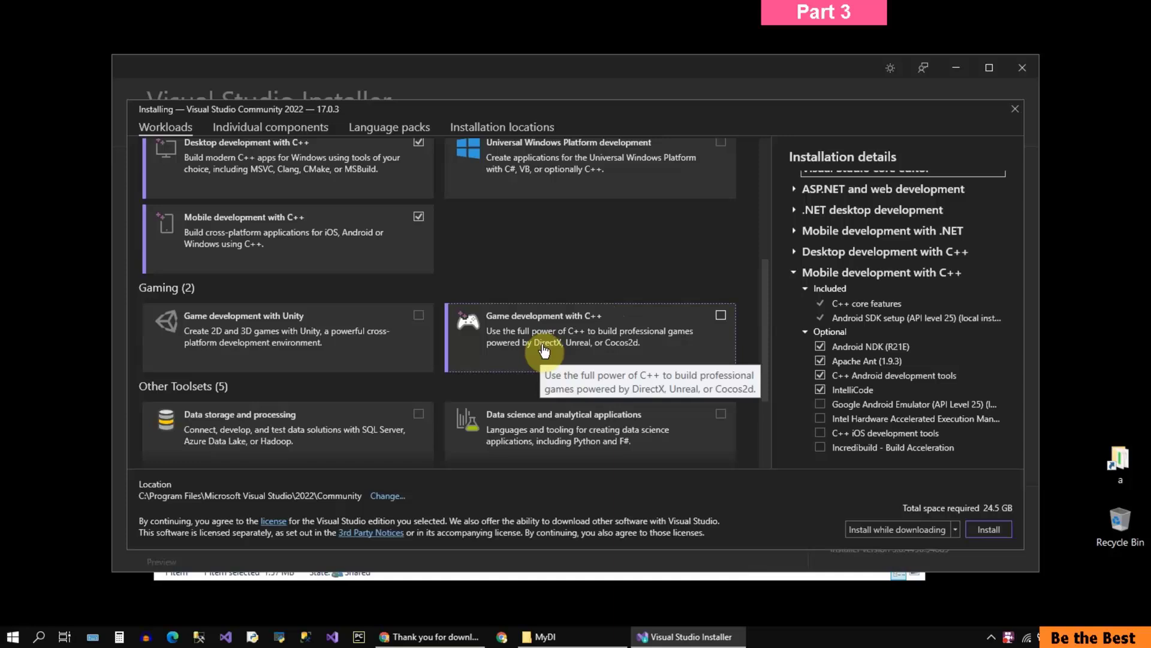
{"action": "left_click", "coordinate": [721, 316]}
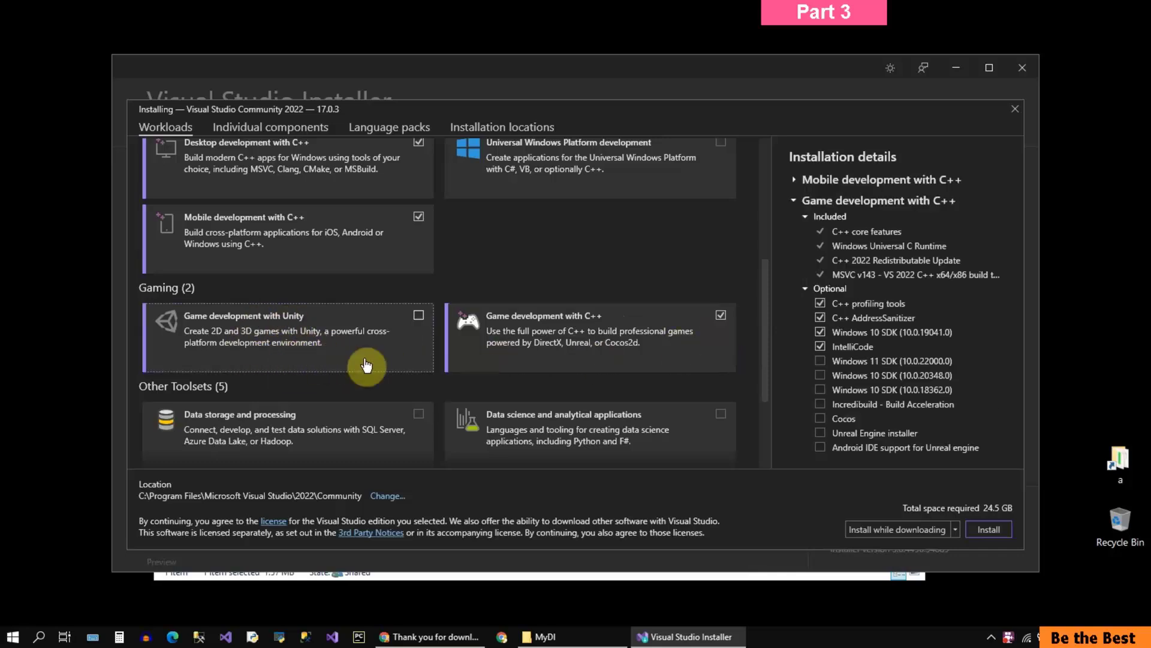
{"action": "left_click", "coordinate": [420, 318]}
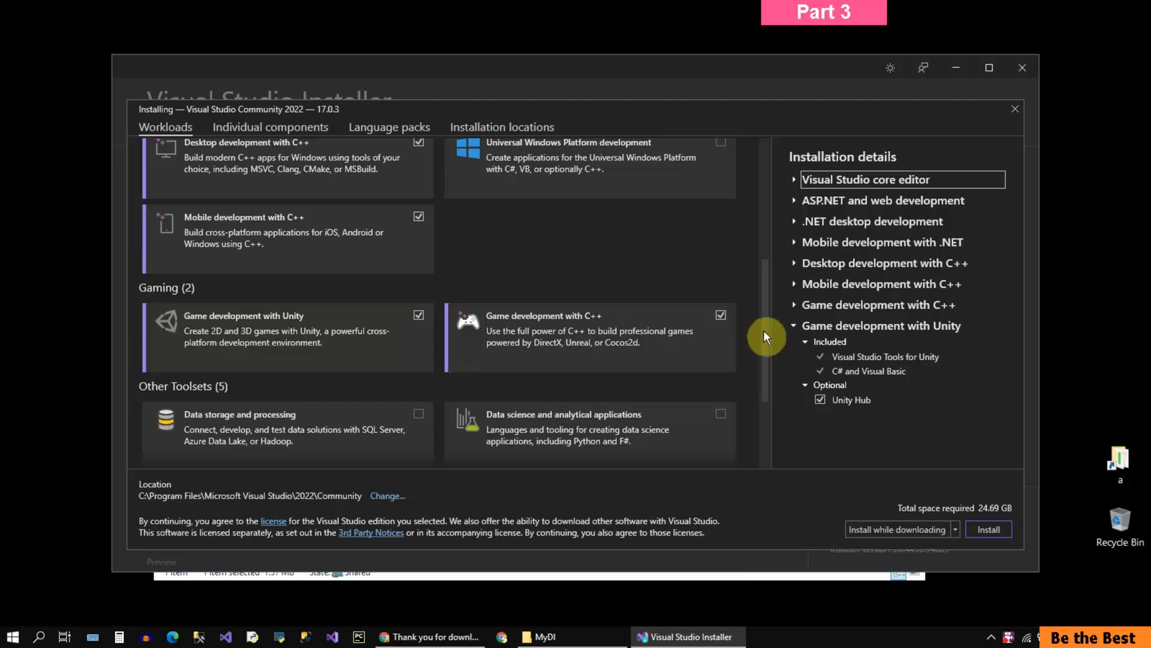
{"action": "scroll", "coordinate": [765, 360], "scroll_direction": "down", "scroll_amount": 2}
{"action": "left_click_drag", "start_coordinate": [765, 374], "coordinate": [766, 408]}
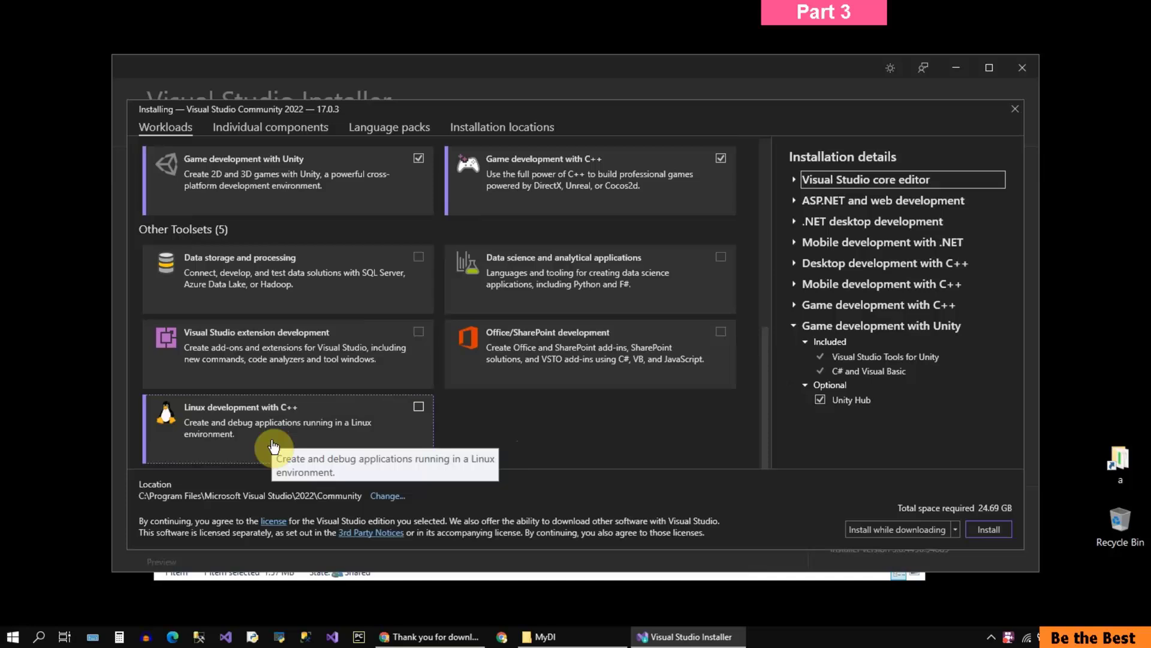
{"action": "left_click", "coordinate": [412, 419]}
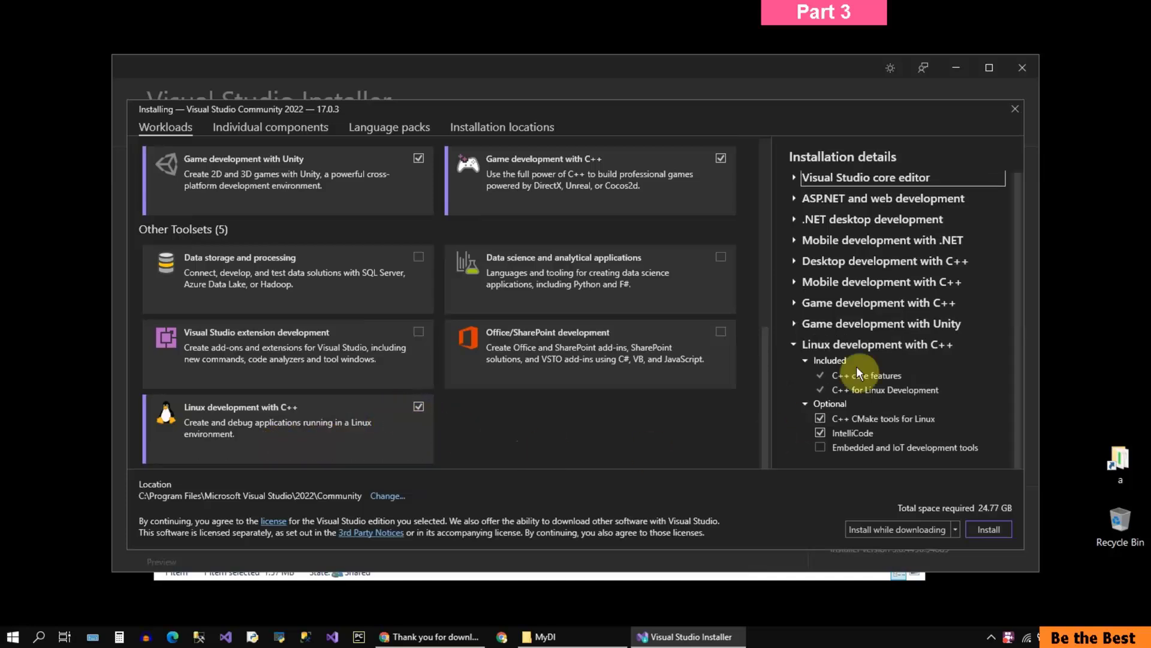
{"action": "left_click", "coordinate": [793, 345]}
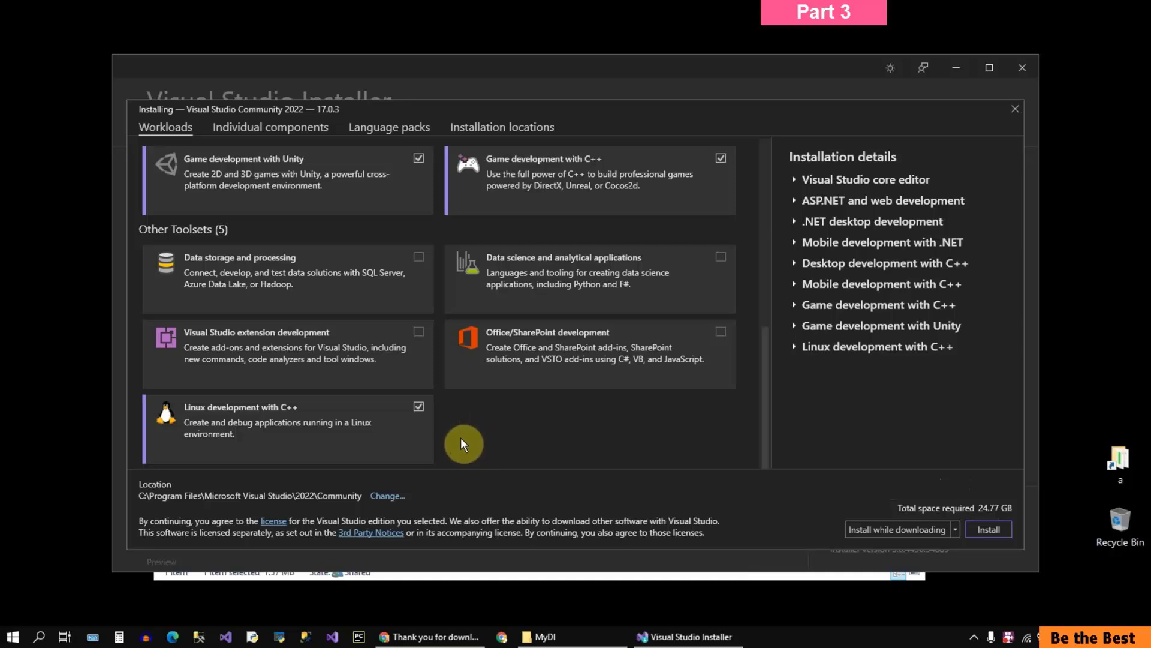
Step: Deselect the Linux development with C++, both game development and Mobile development with C++ workloads
{"action": "left_click", "coordinate": [418, 406]}
{"action": "scroll", "coordinate": [566, 433], "scroll_direction": "up", "scroll_amount": 3}
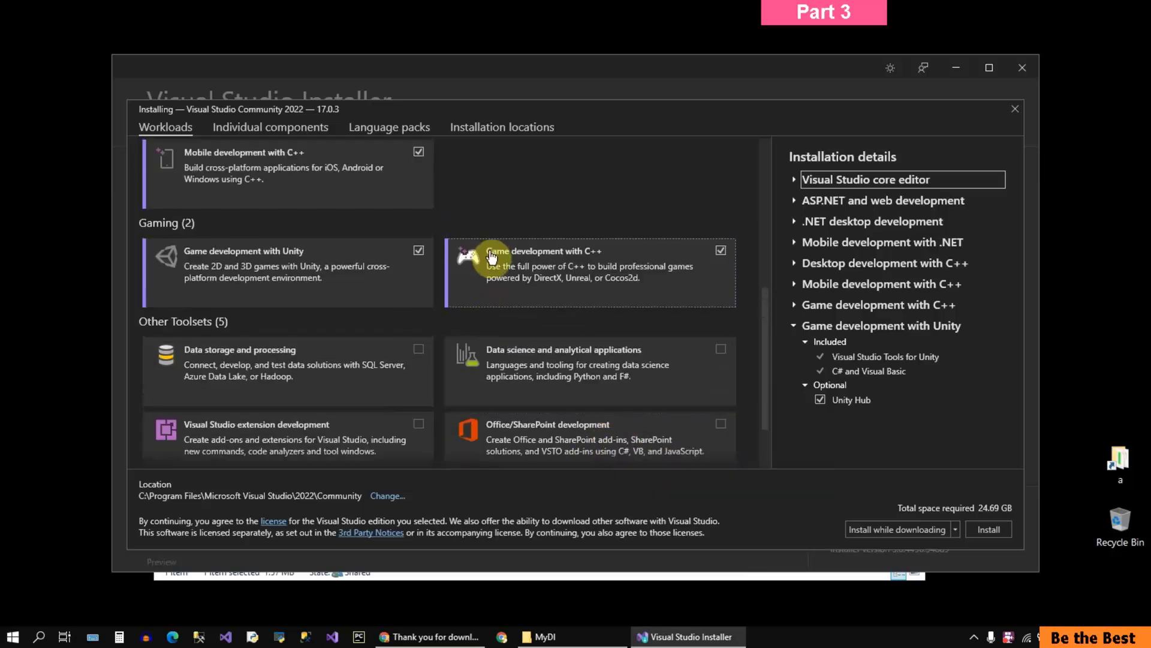
{"action": "left_click", "coordinate": [722, 252]}
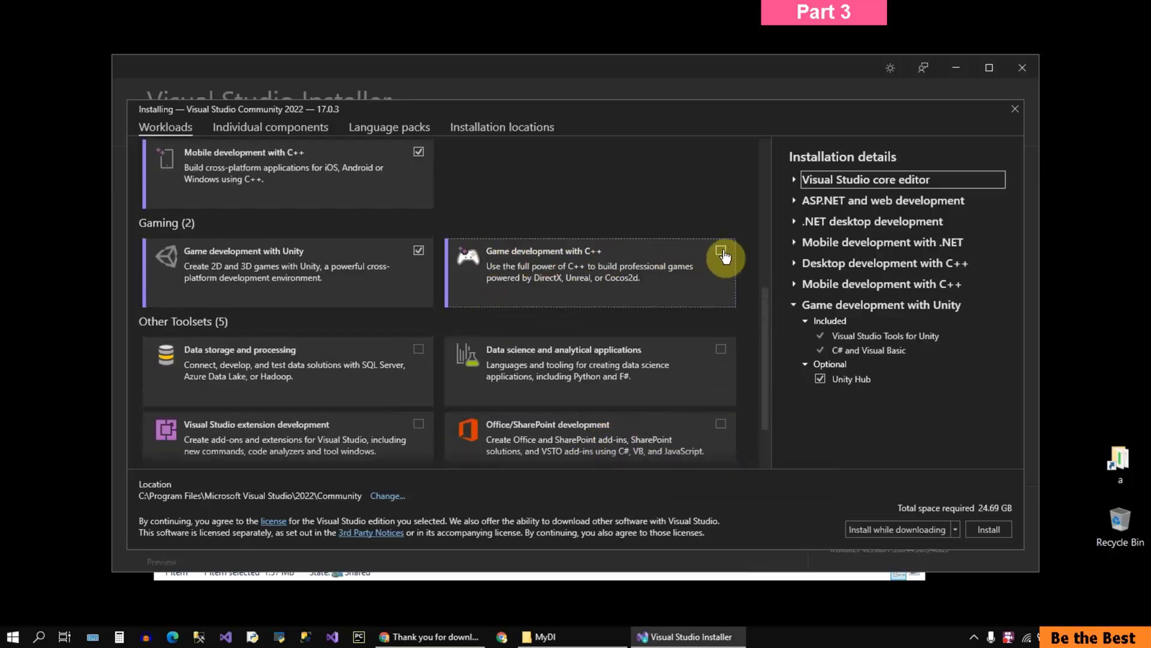
{"action": "left_click", "coordinate": [420, 253]}
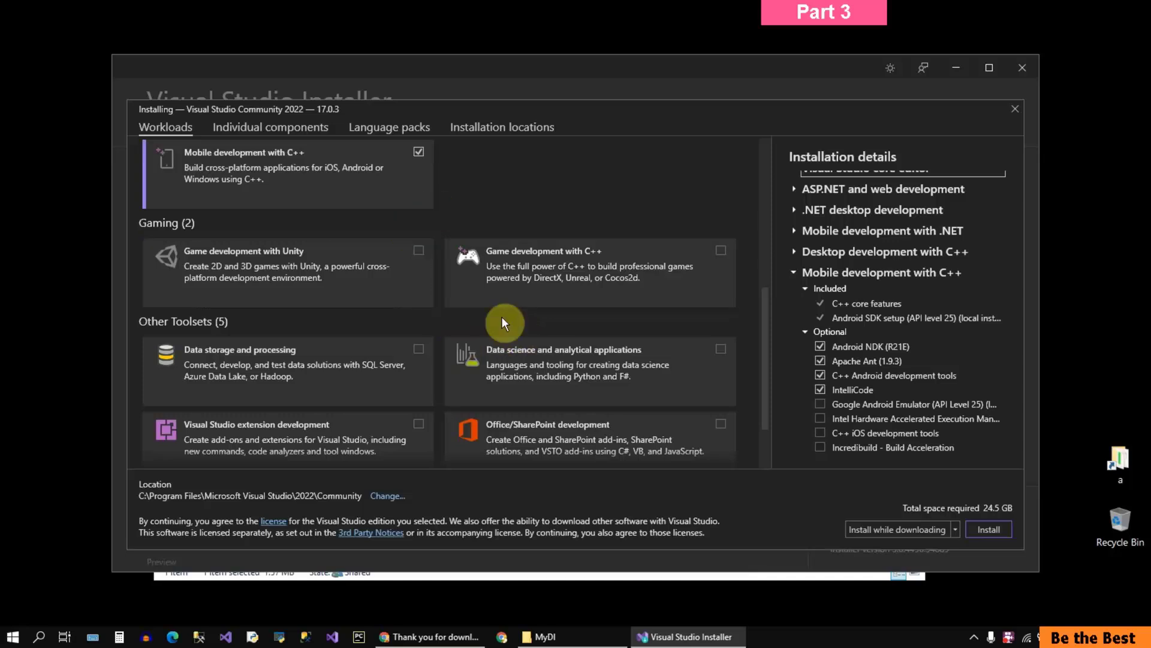
{"action": "left_click", "coordinate": [477, 345]}
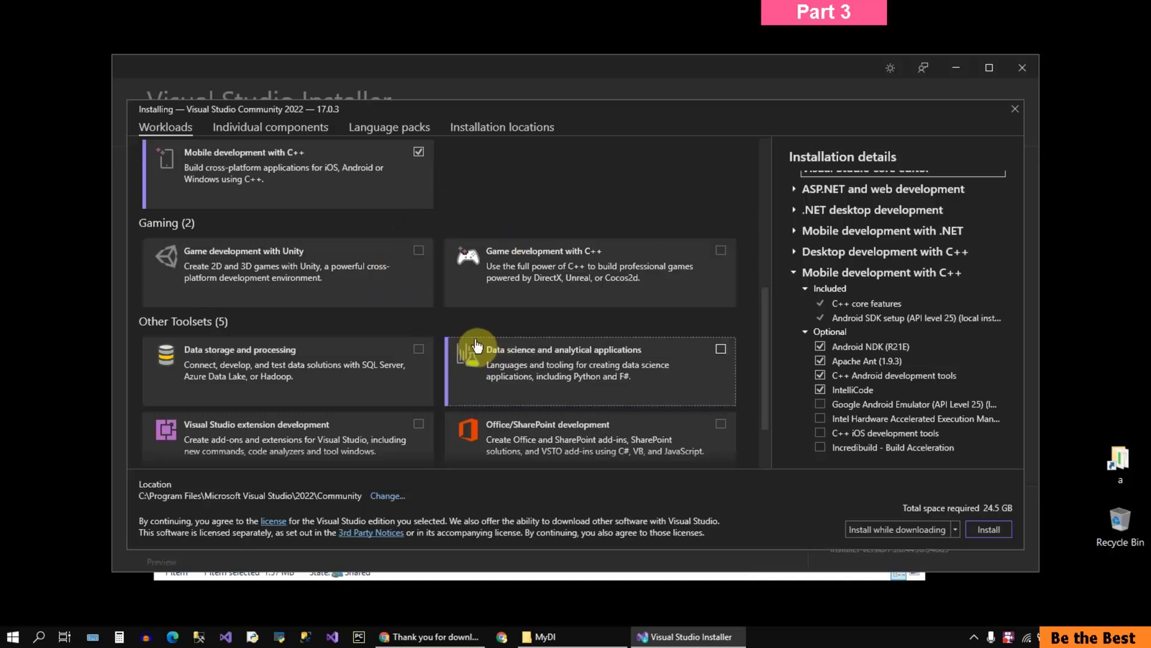
{"action": "scroll", "coordinate": [477, 345], "scroll_direction": "up", "scroll_amount": 3}
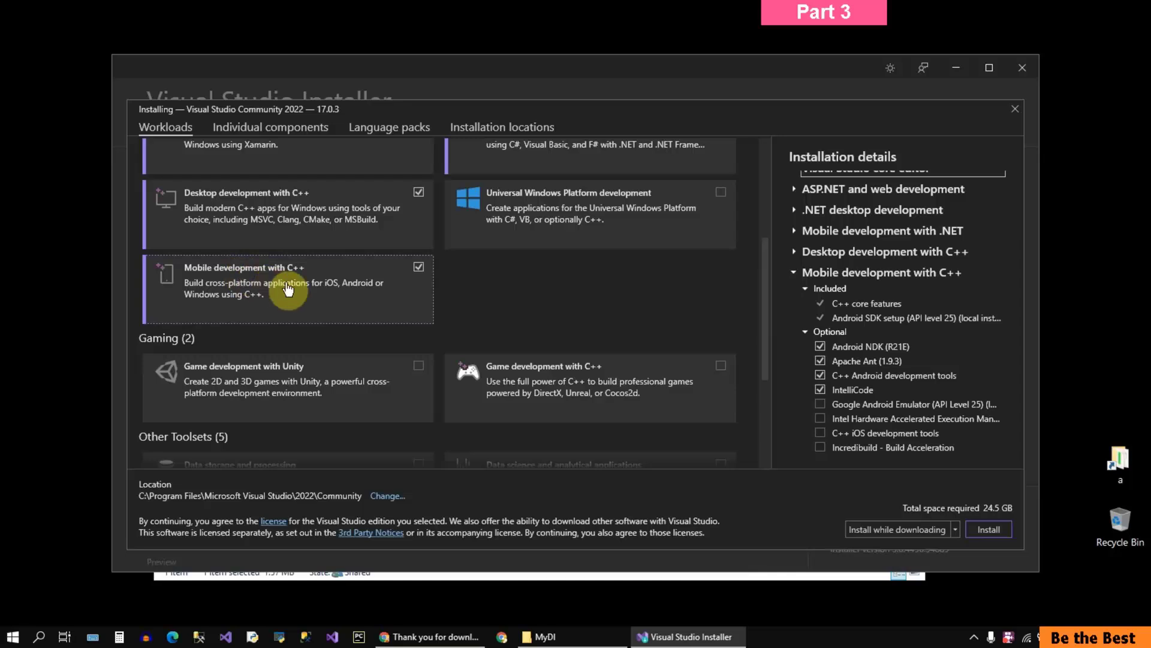
{"action": "left_click", "coordinate": [418, 267]}
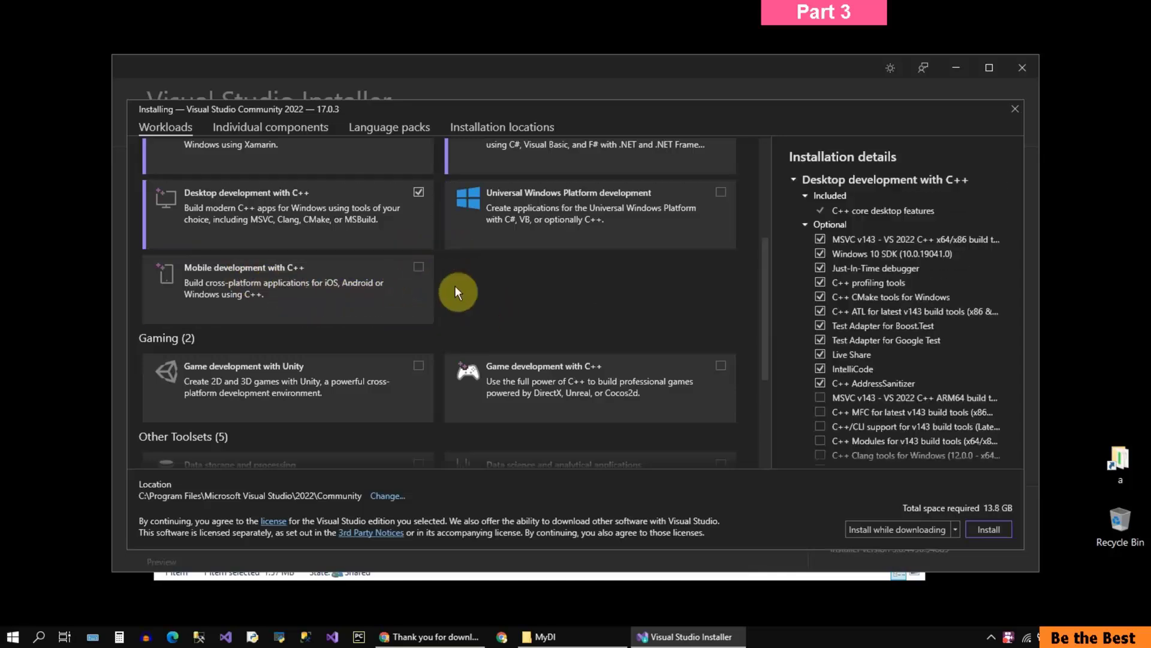
Step: Review the installation details of the Mobile development with .NET and Desktop development with C++ workloads, and collapse them
{"action": "left_click", "coordinate": [792, 180]}
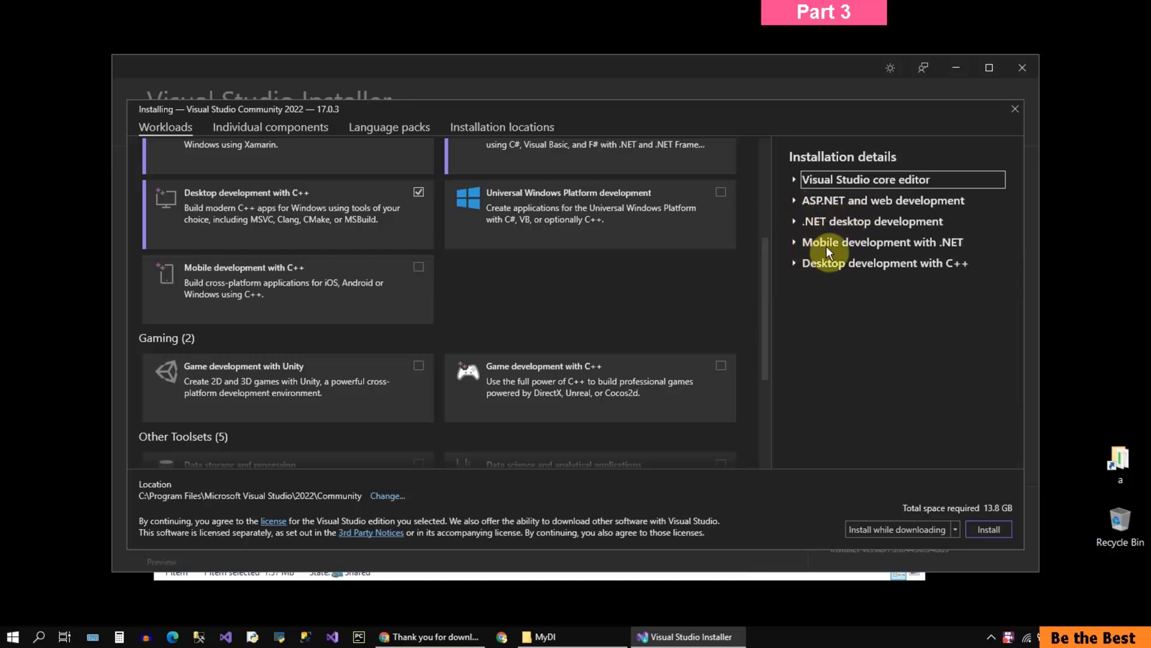
{"action": "left_click", "coordinate": [794, 242]}
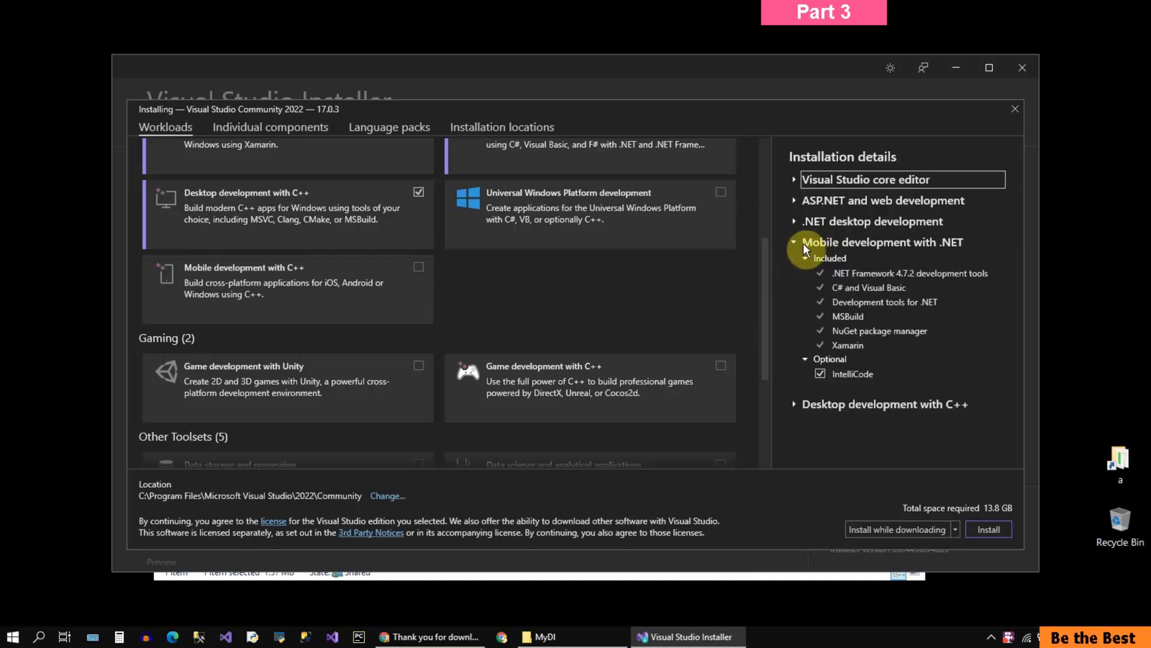
{"action": "left_click", "coordinate": [792, 243]}
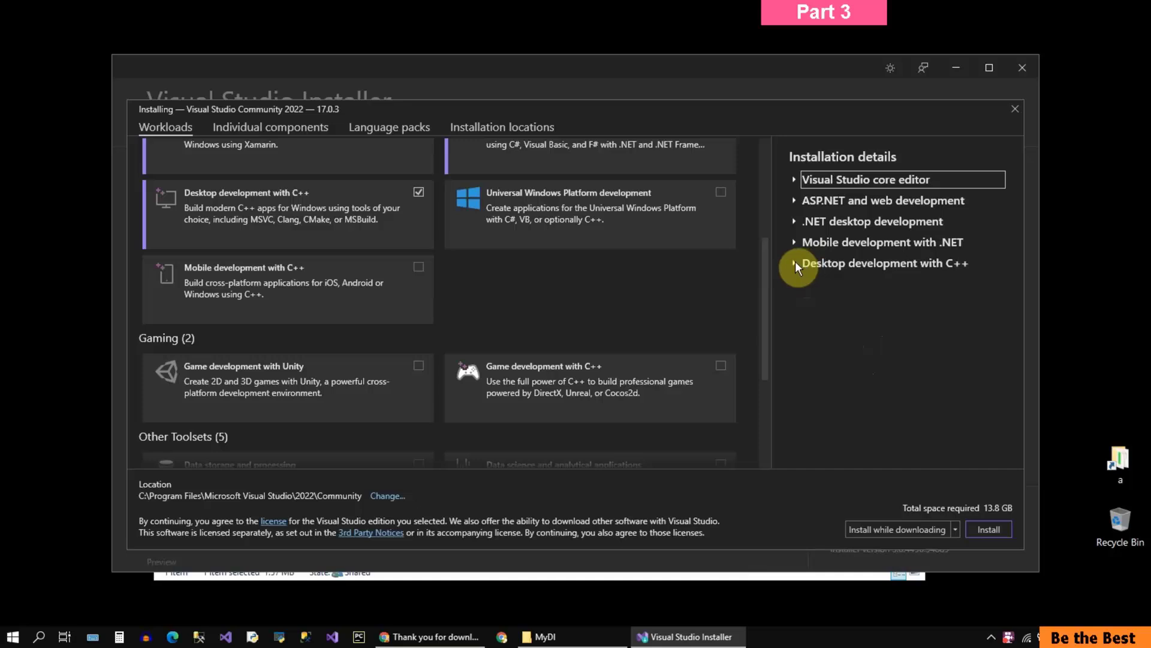
{"action": "left_click", "coordinate": [795, 261]}
{"action": "left_click", "coordinate": [794, 181]}
Step: Set the installation mode to "Download all, then install" for the selected workloads
{"action": "left_click_drag", "start_coordinate": [765, 275], "coordinate": [768, 156]}
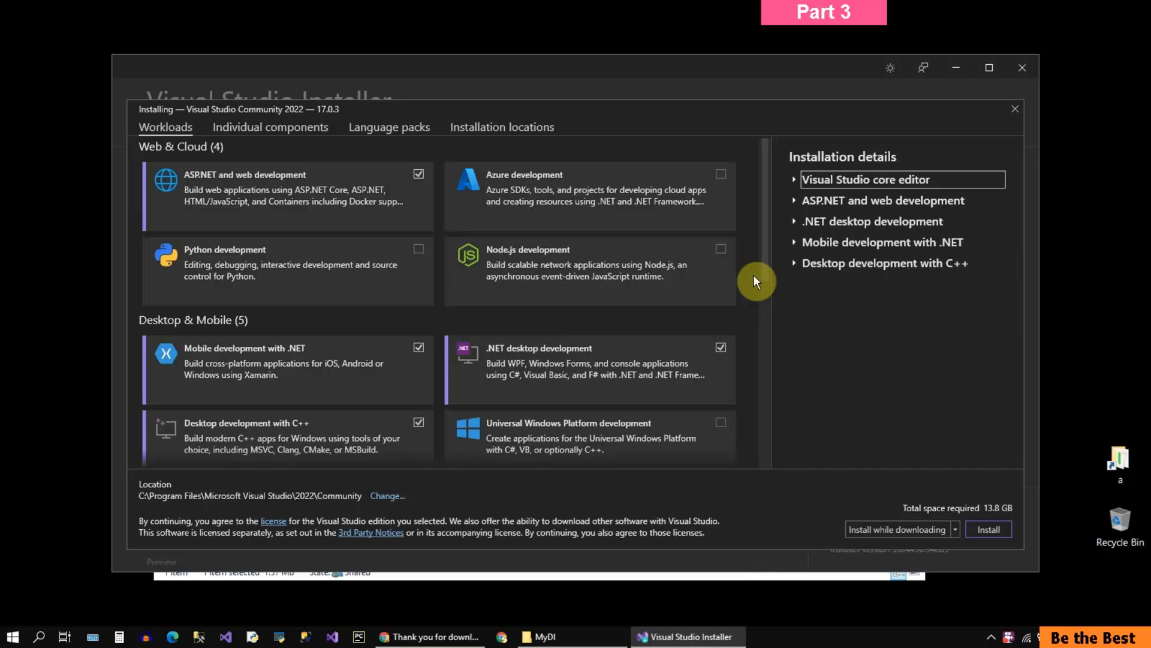
{"action": "left_click", "coordinate": [419, 177]}
{"action": "left_click", "coordinate": [552, 378]}
{"action": "left_click", "coordinate": [953, 531]}
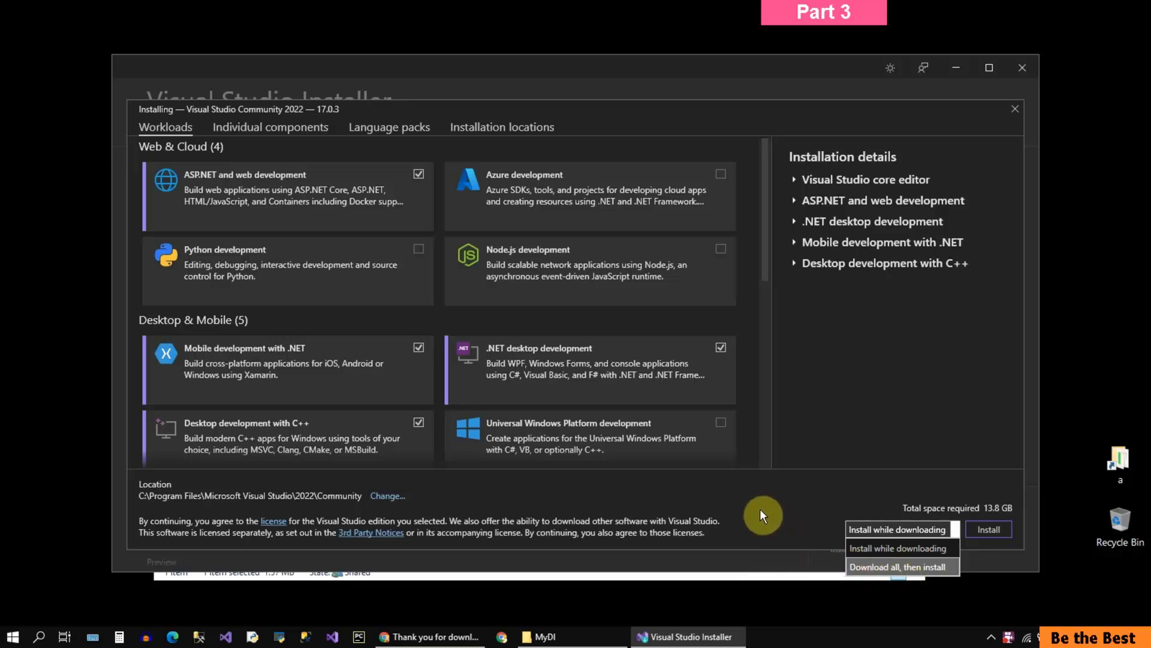
{"action": "left_click", "coordinate": [863, 566]}
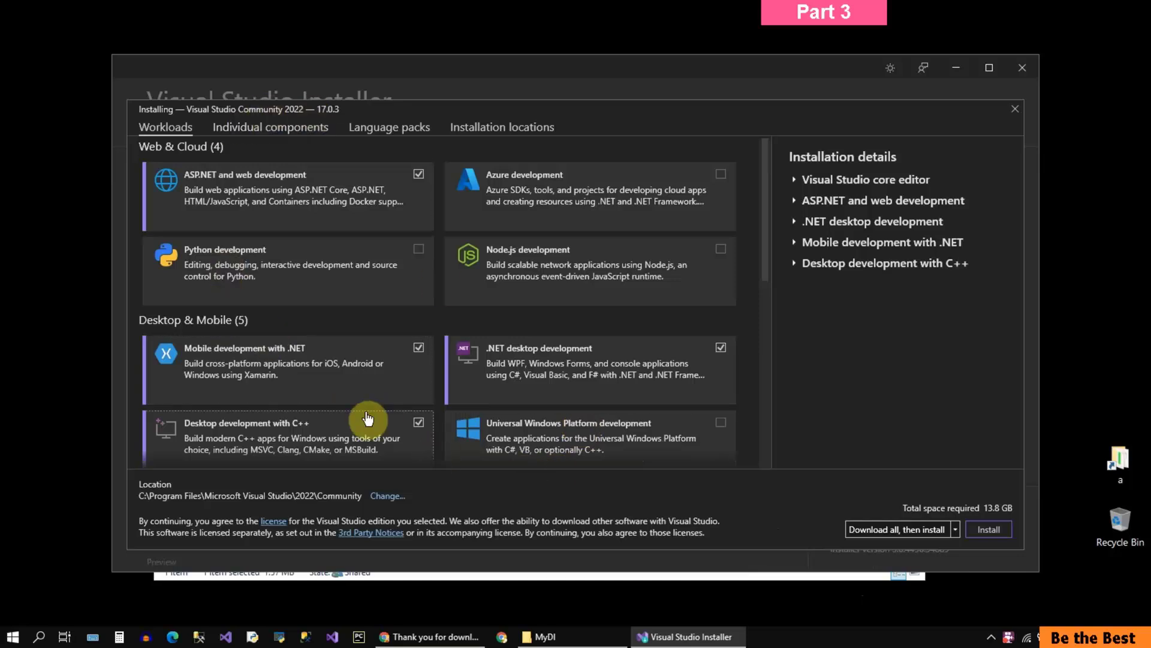
Step: Look through the individual components, from the .NET group to the compilers, build tools and runtimes
{"action": "left_click", "coordinate": [254, 130]}
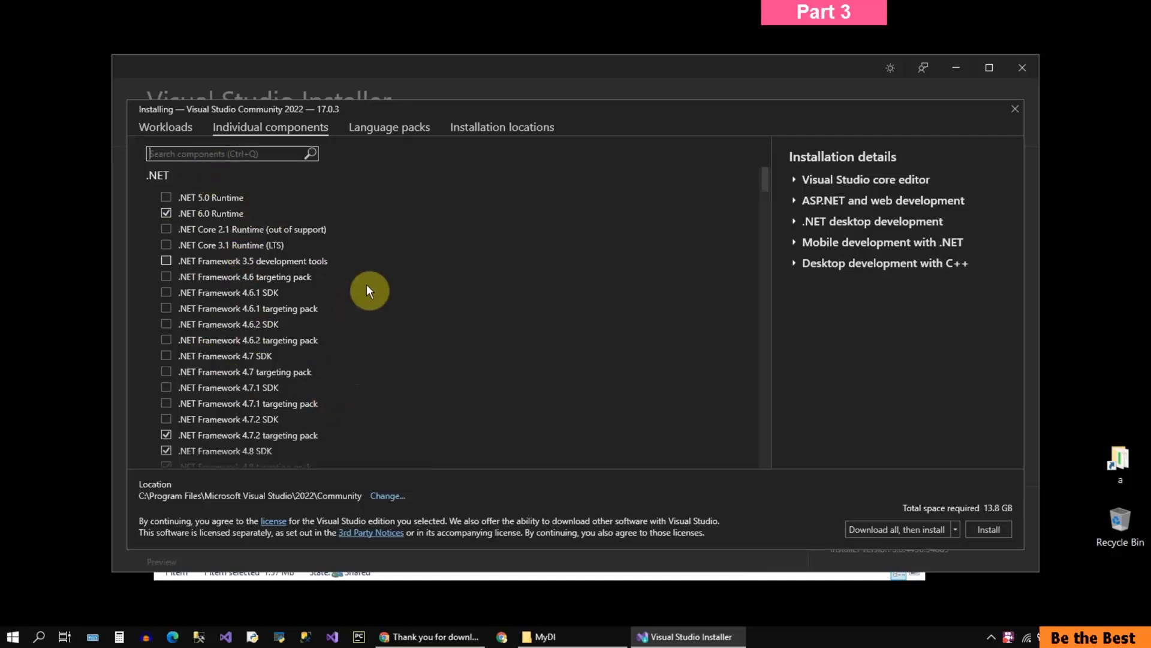
{"action": "left_click", "coordinate": [172, 127]}
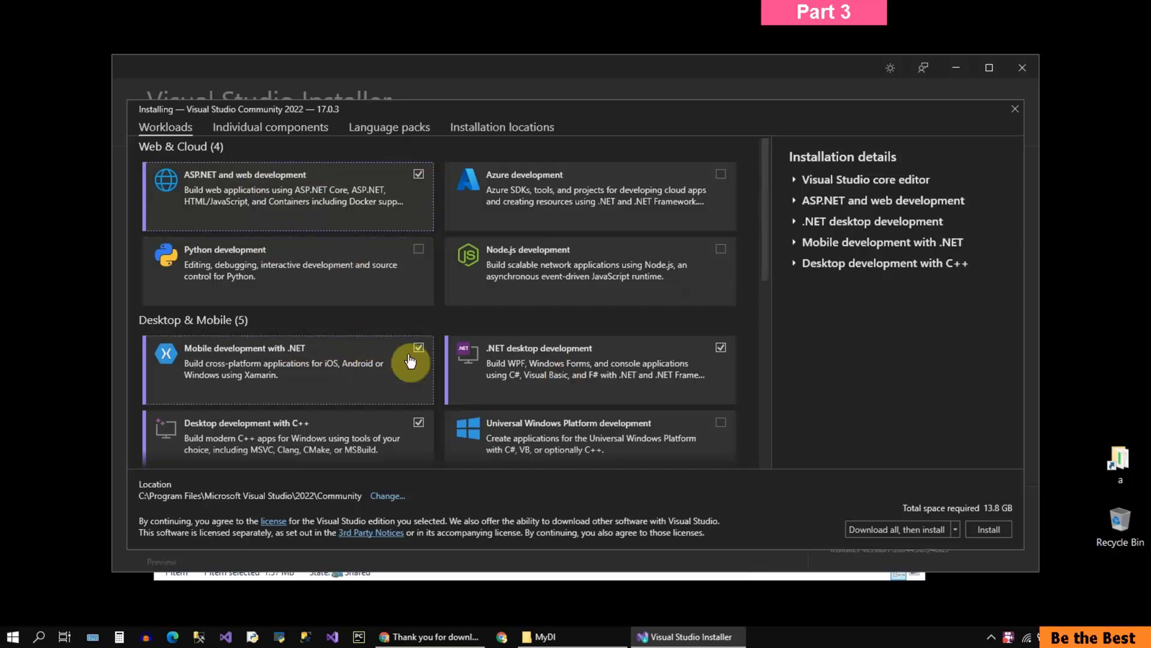
{"action": "left_click", "coordinate": [254, 126]}
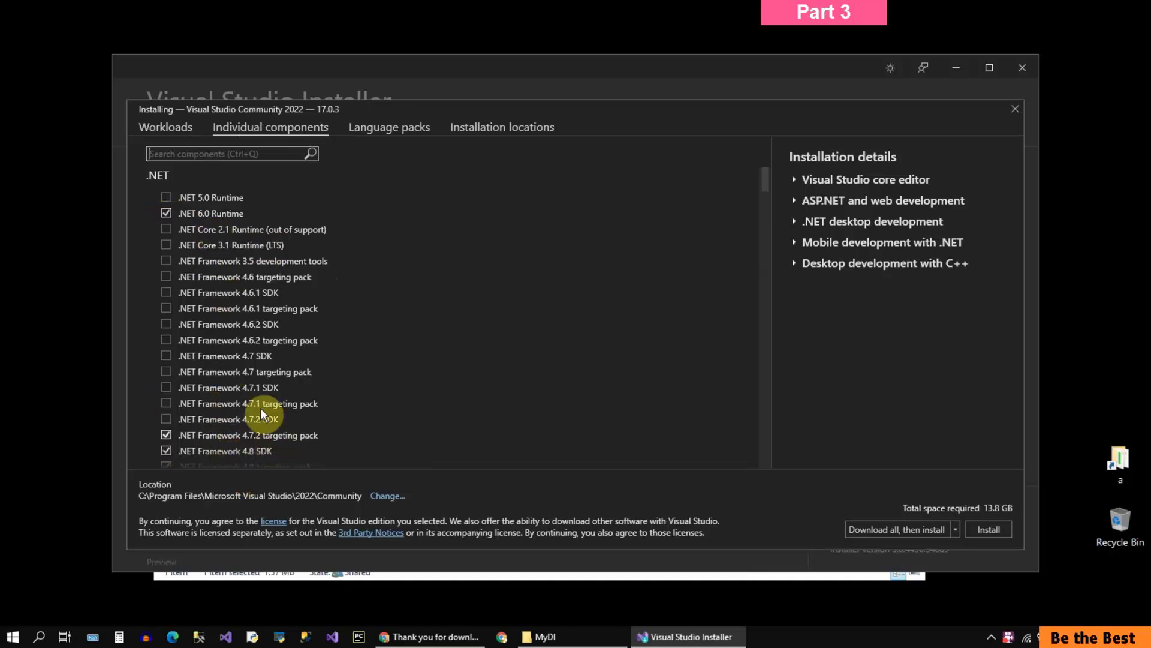
{"action": "scroll", "coordinate": [182, 343], "scroll_direction": "down", "scroll_amount": 2}
{"action": "scroll", "coordinate": [180, 342], "scroll_direction": "down", "scroll_amount": 2}
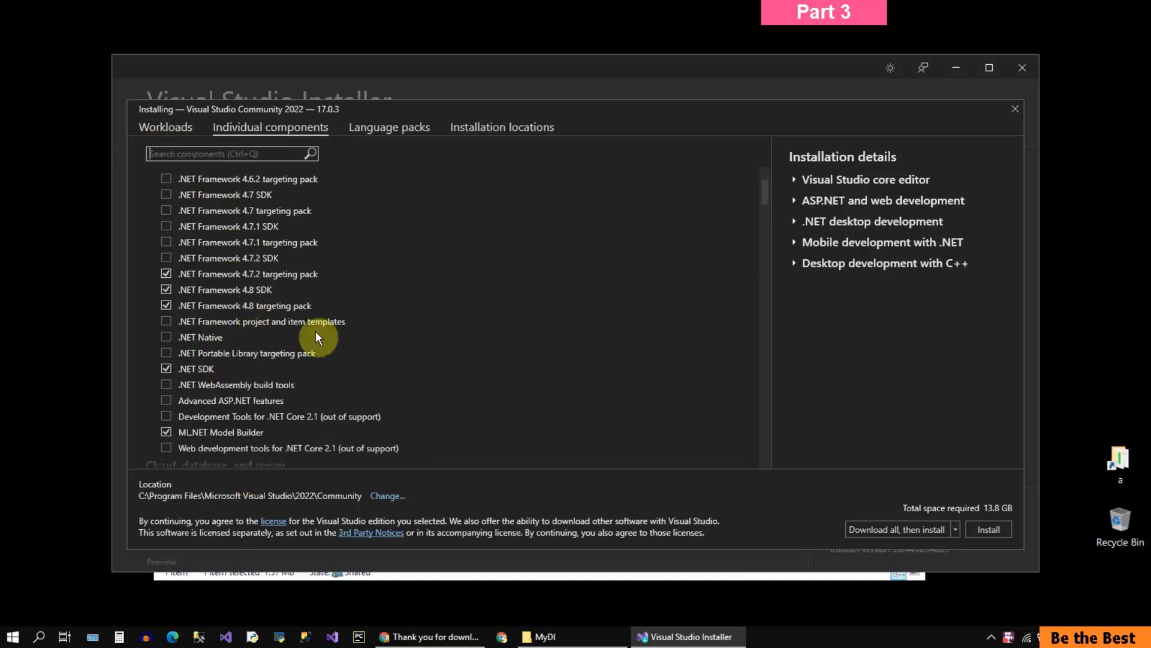
{"action": "scroll", "coordinate": [283, 362], "scroll_direction": "down", "scroll_amount": 6}
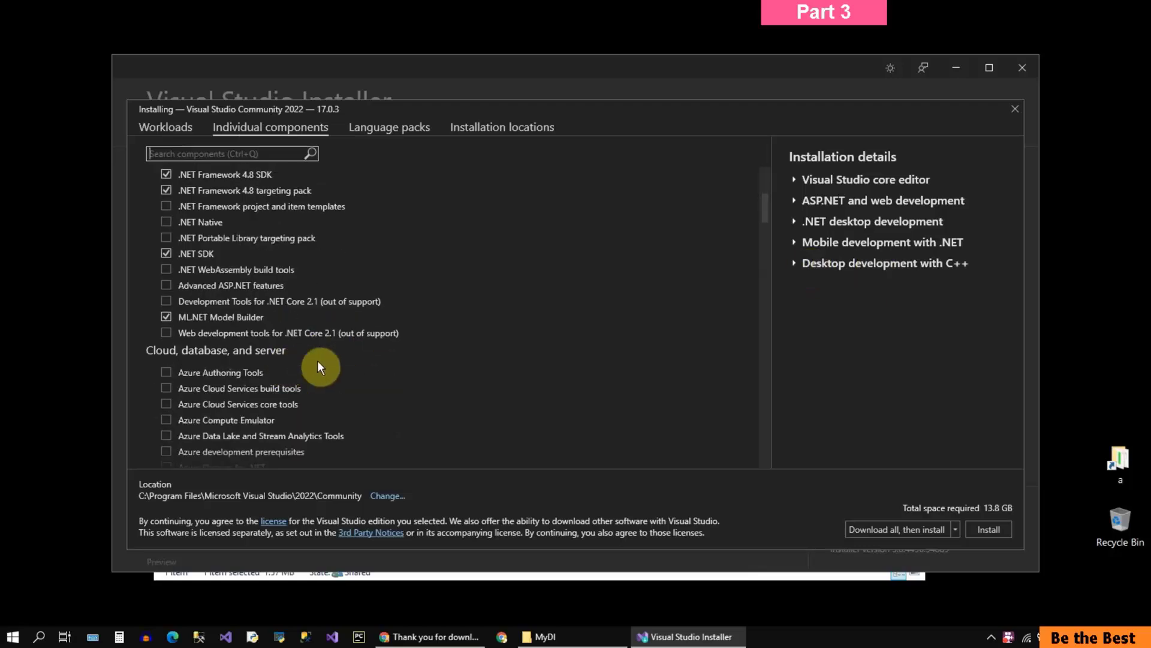
{"action": "scroll", "coordinate": [273, 354], "scroll_direction": "down", "scroll_amount": 6}
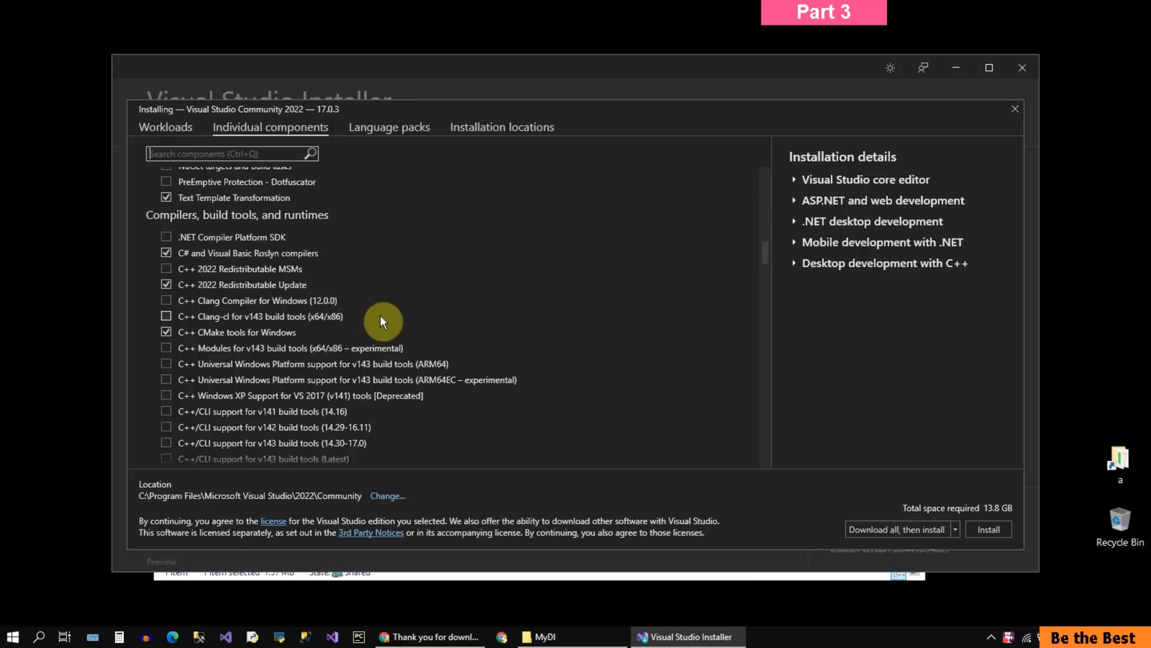
Step: Check the language packs and installation locations, and start installing Visual Studio Community 2022
{"action": "left_click", "coordinate": [387, 129]}
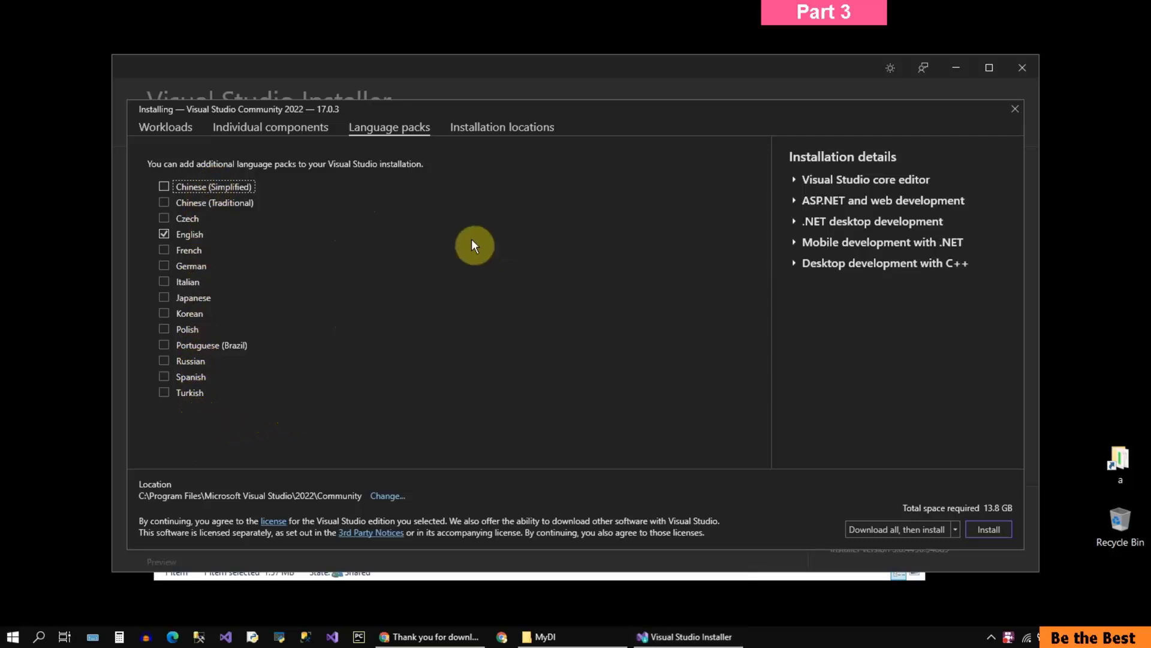
{"action": "left_click", "coordinate": [490, 127]}
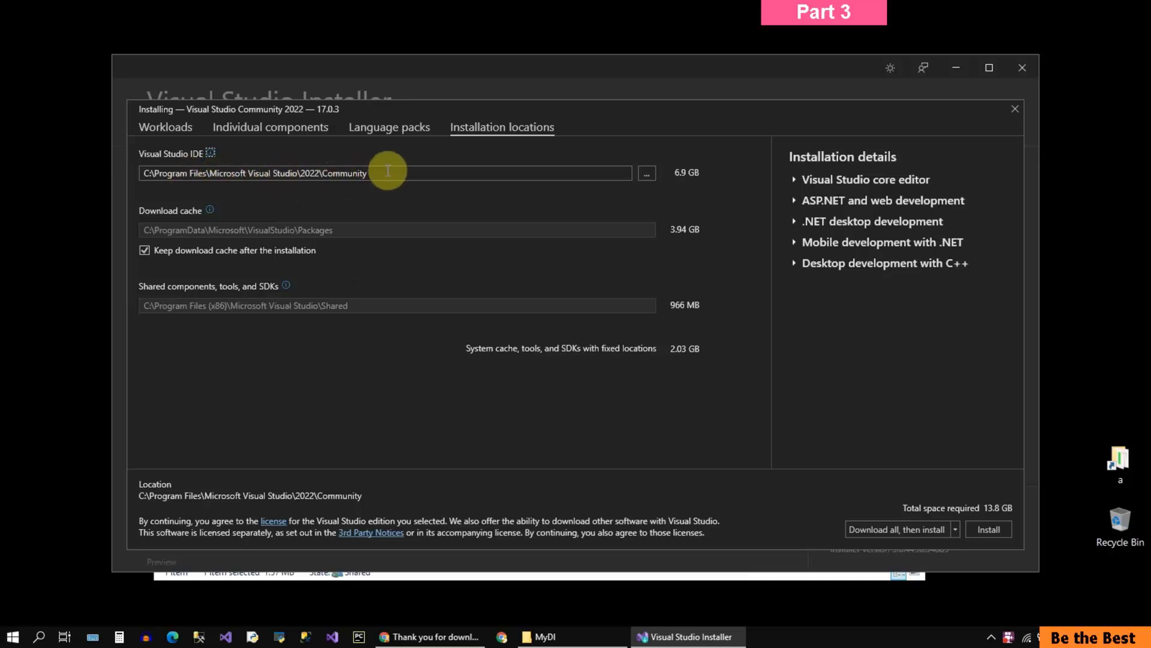
{"action": "left_click_drag", "start_coordinate": [388, 172], "coordinate": [142, 180]}
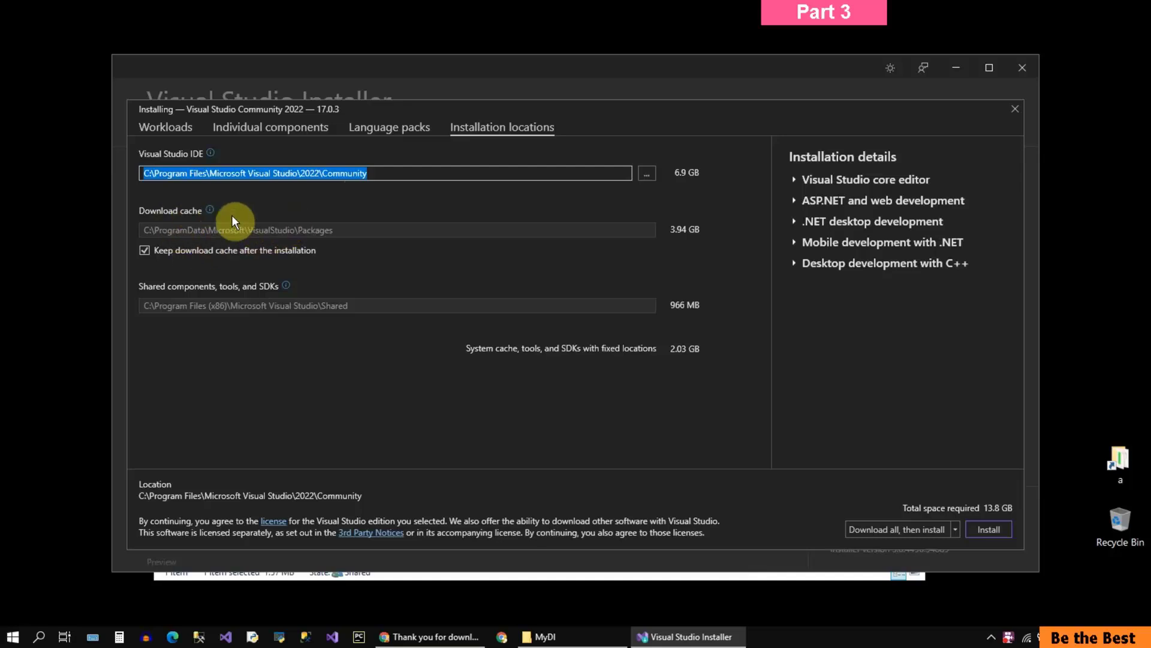
{"action": "mouse_move", "coordinate": [209, 211]}
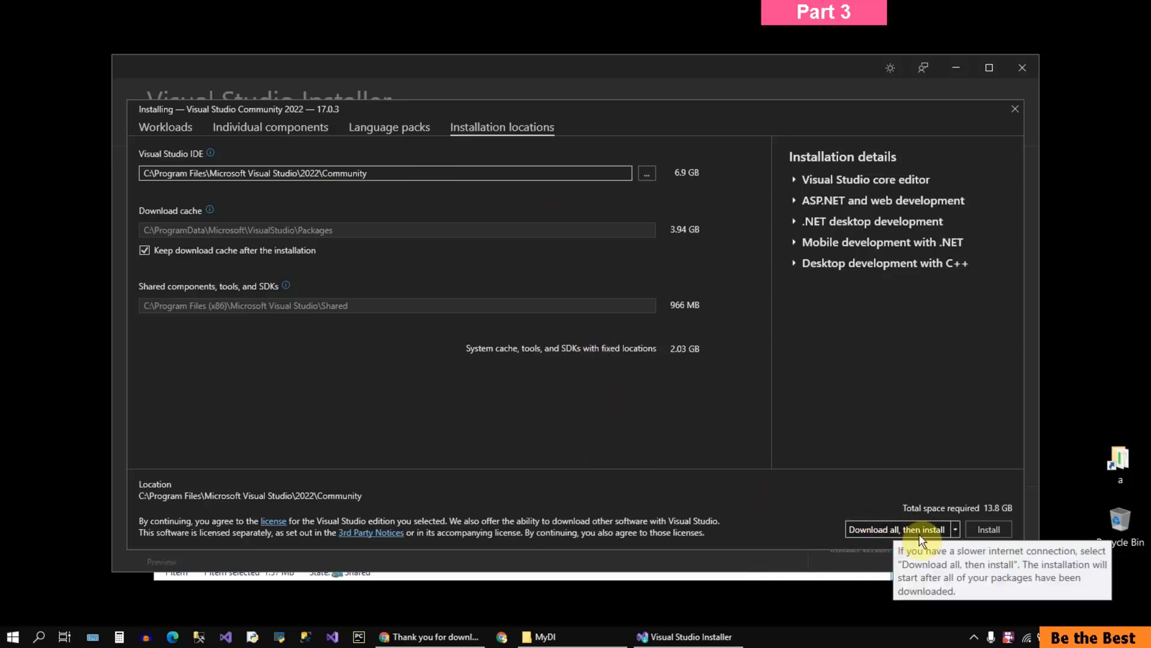
{"action": "left_click", "coordinate": [995, 529]}
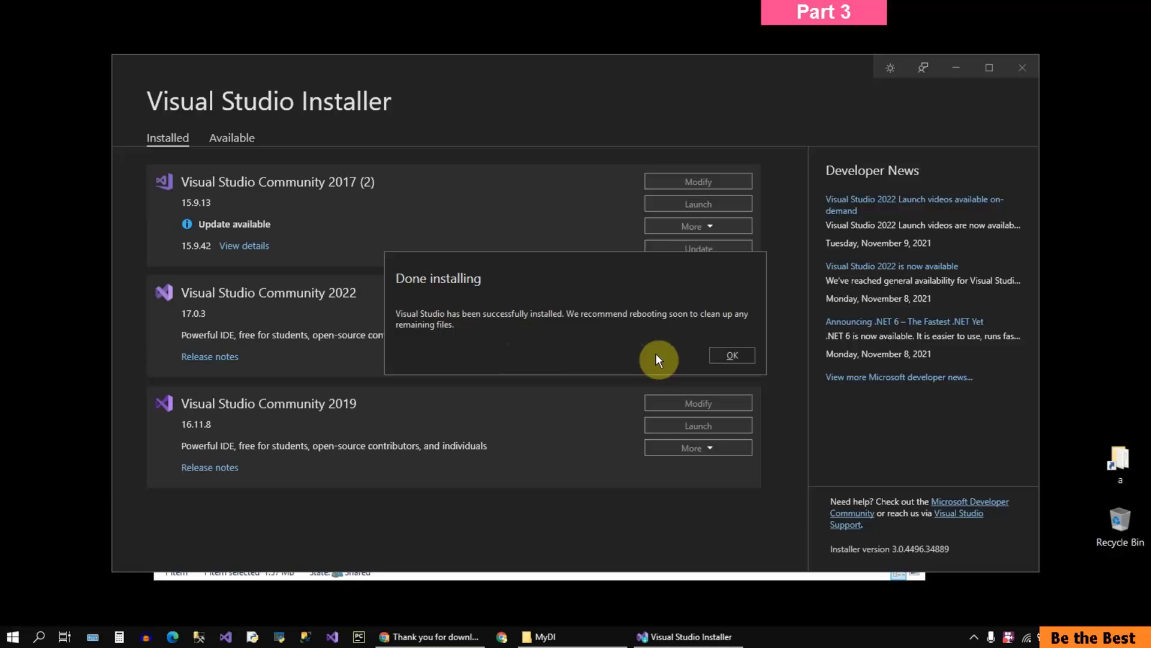
Step: Acknowledge the finished installation and check the additional options offered for Visual Studio Community 2022
{"action": "left_click", "coordinate": [731, 357]}
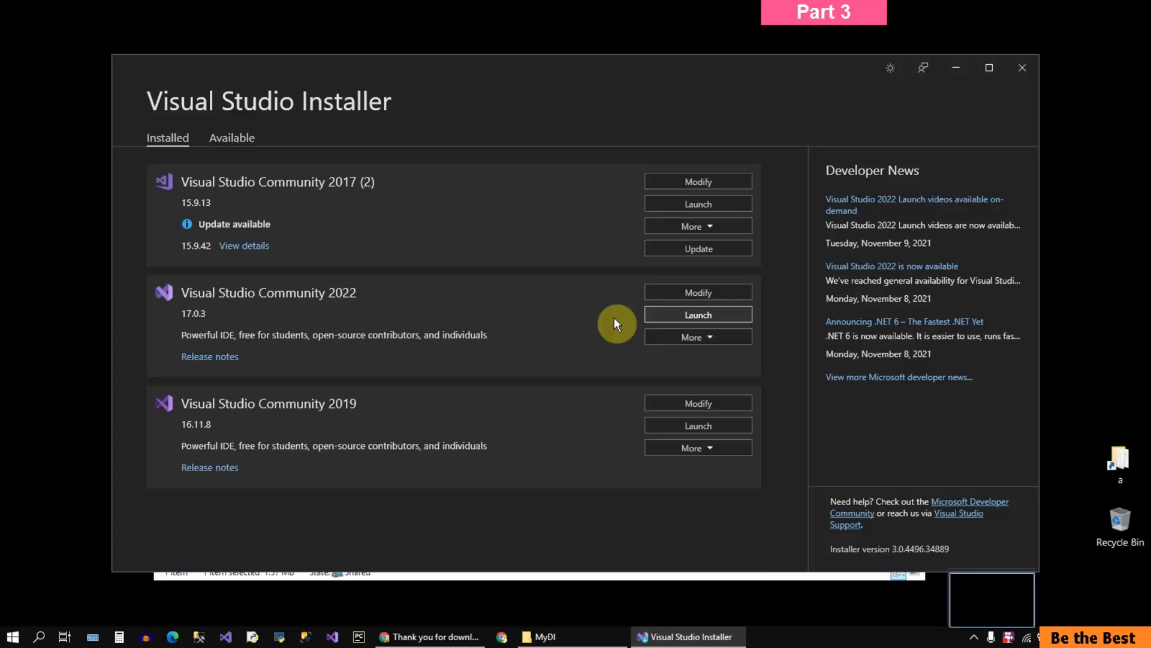
{"action": "left_click", "coordinate": [714, 338]}
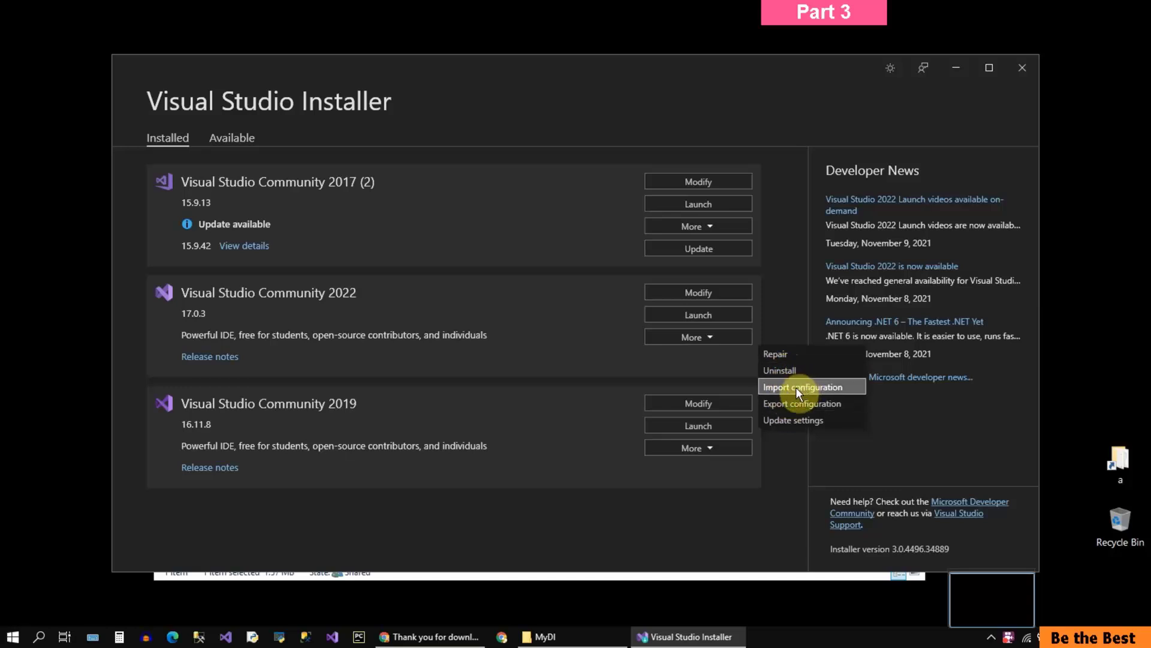
{"action": "left_click", "coordinate": [567, 292]}
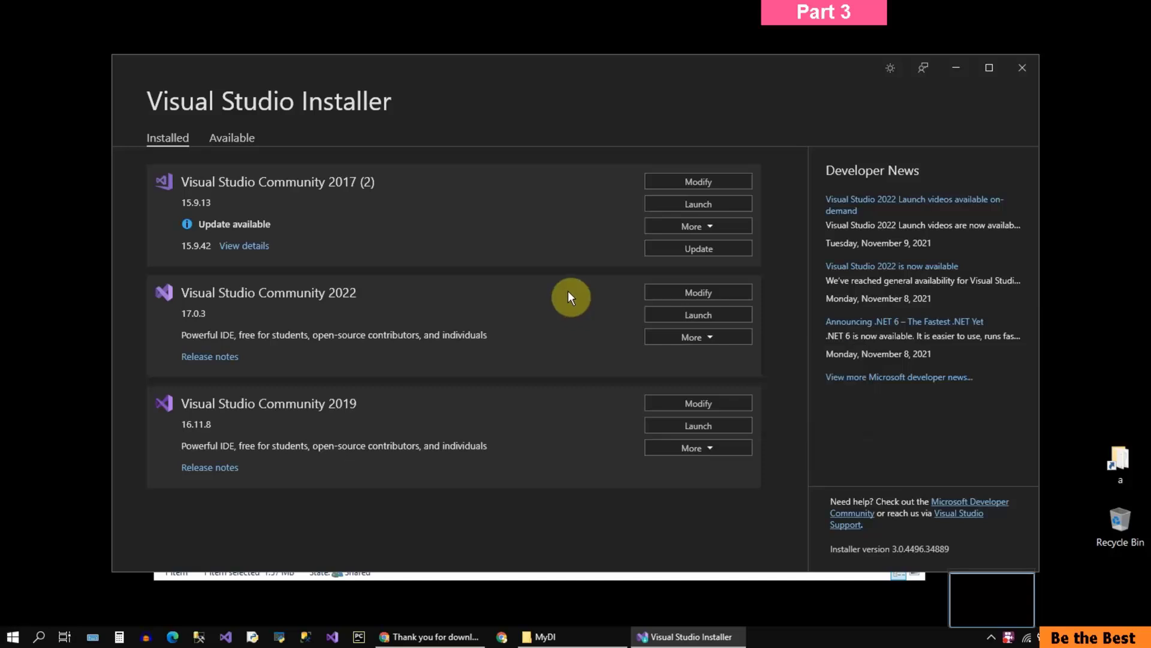
Step: Try modifying Visual Studio Community 2022 by adding Python development and removing ASP.NET and web development, and leave without applying
{"action": "left_click", "coordinate": [675, 293]}
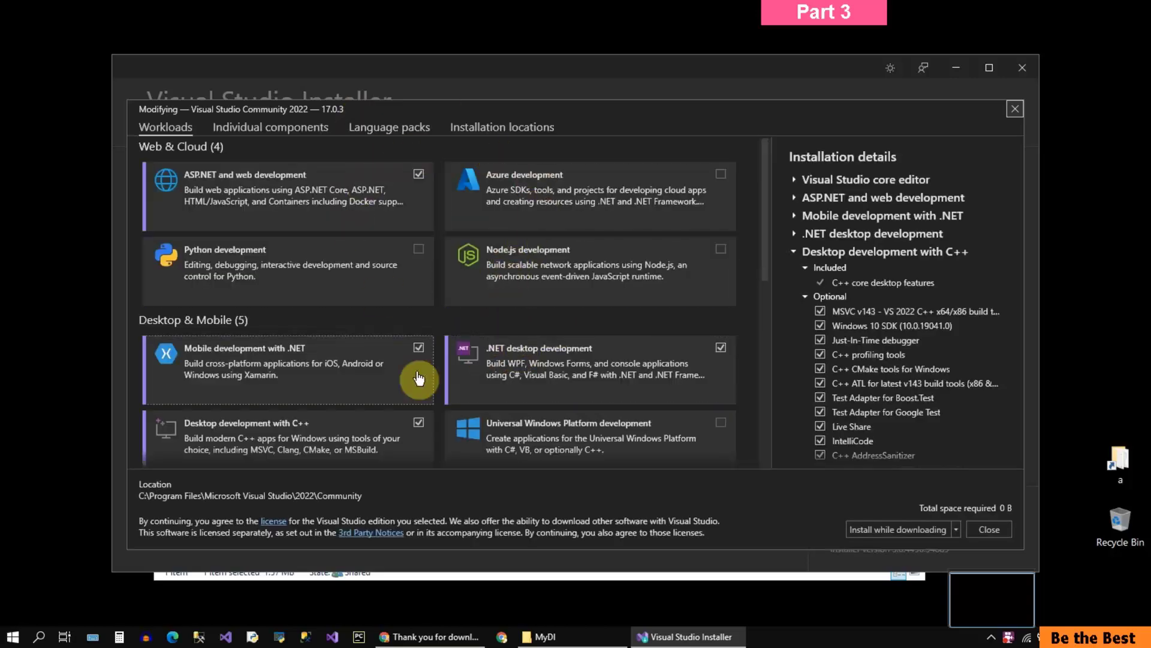
{"action": "left_click", "coordinate": [419, 249]}
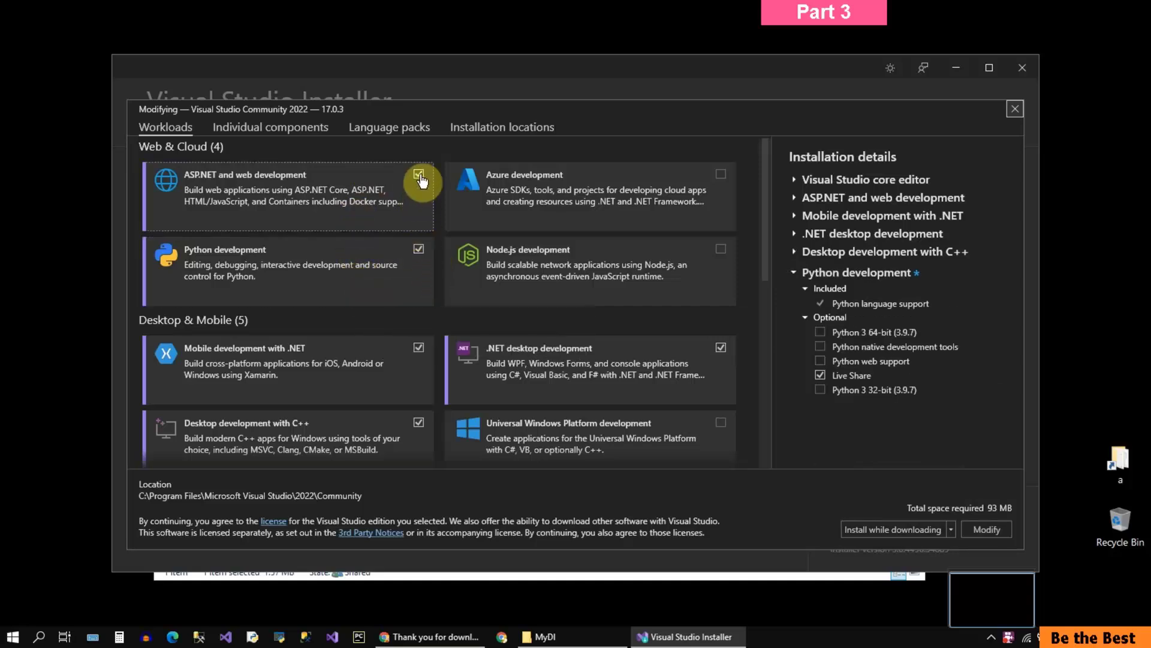
{"action": "left_click", "coordinate": [419, 174]}
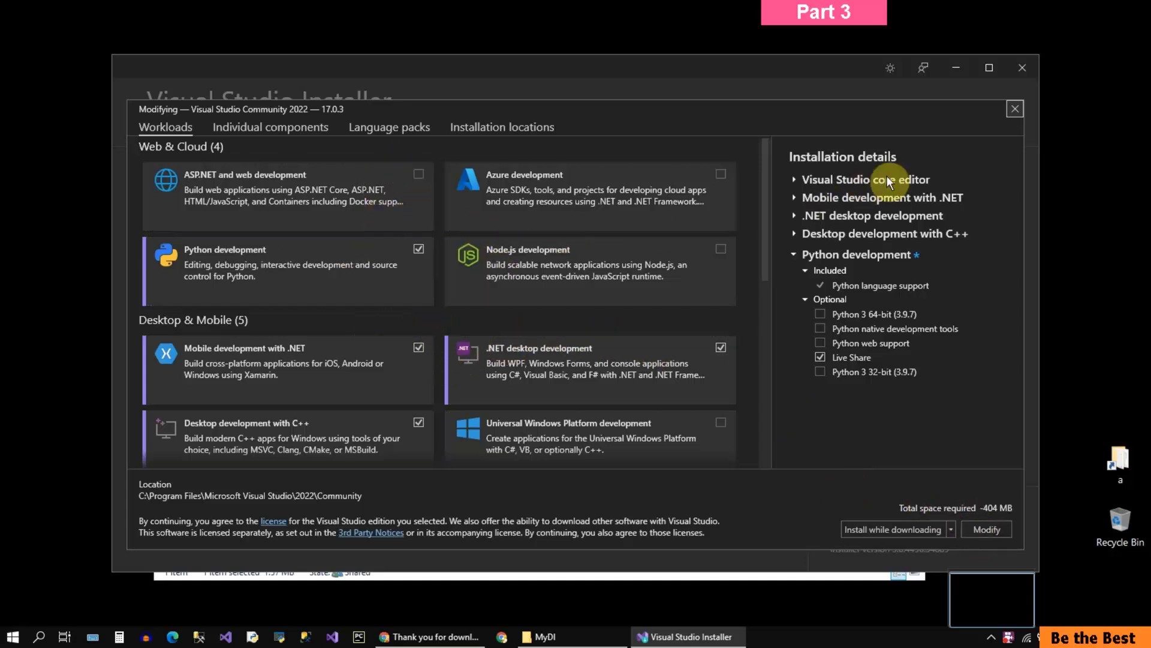
{"action": "left_click", "coordinate": [1016, 109]}
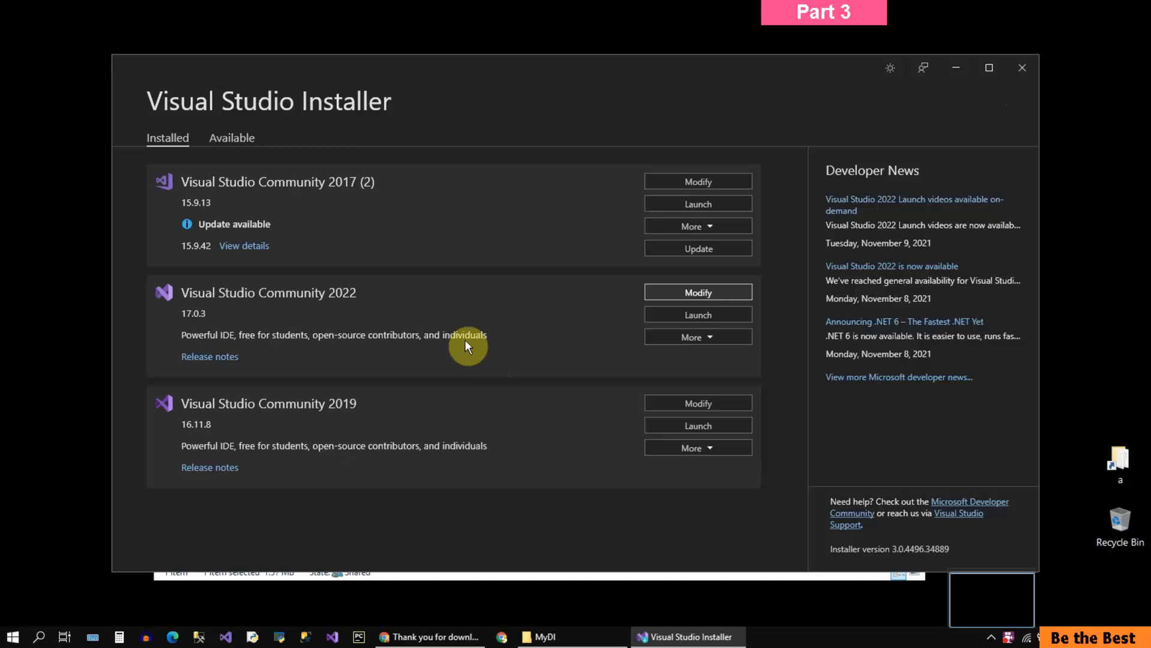
Step: Close the installer, find Visual Studio 2022 through Windows search and pin it to Start
{"action": "left_click", "coordinate": [1023, 69]}
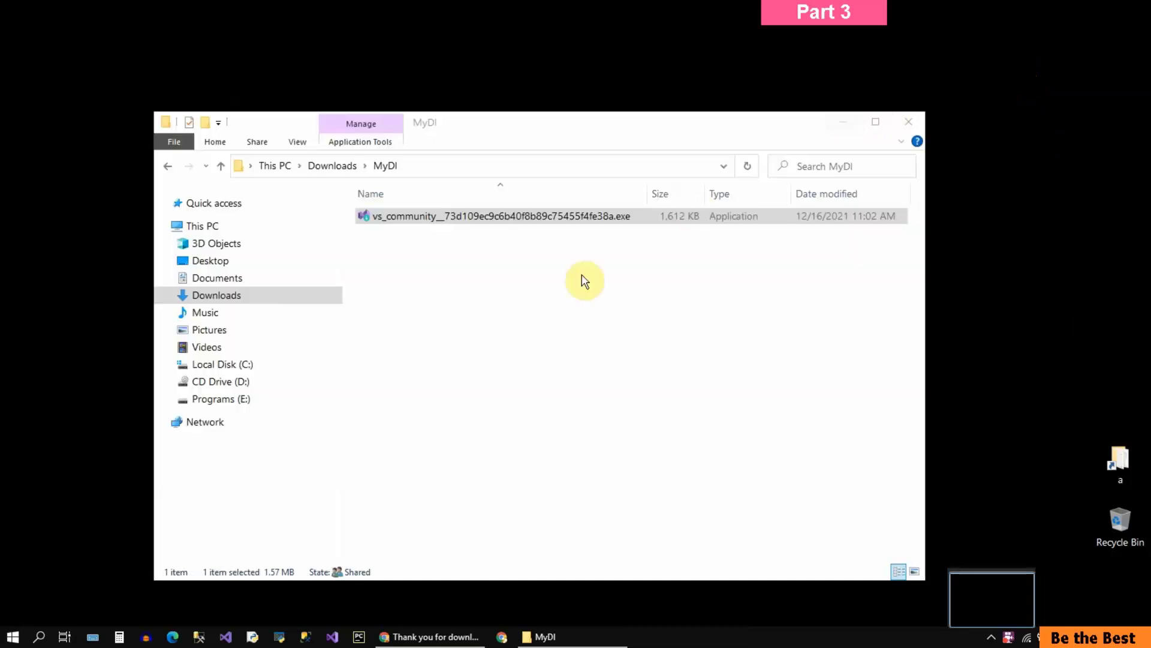
{"action": "left_click", "coordinate": [40, 636]}
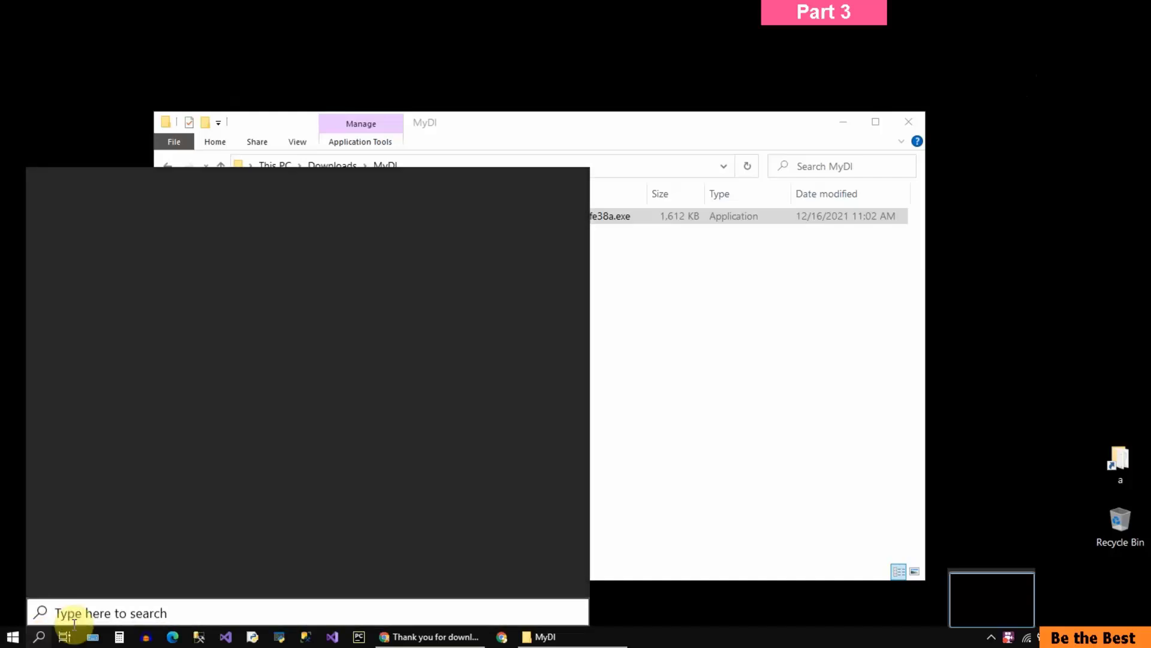
{"action": "type", "text": "visual stu"}
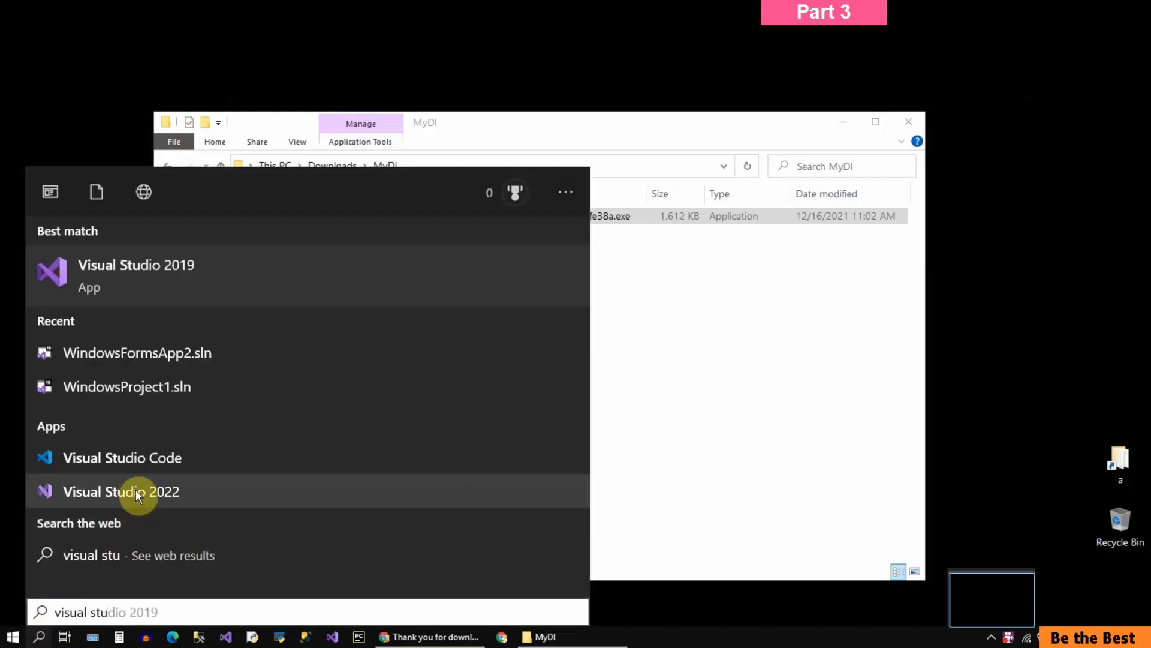
{"action": "right_click", "coordinate": [170, 497]}
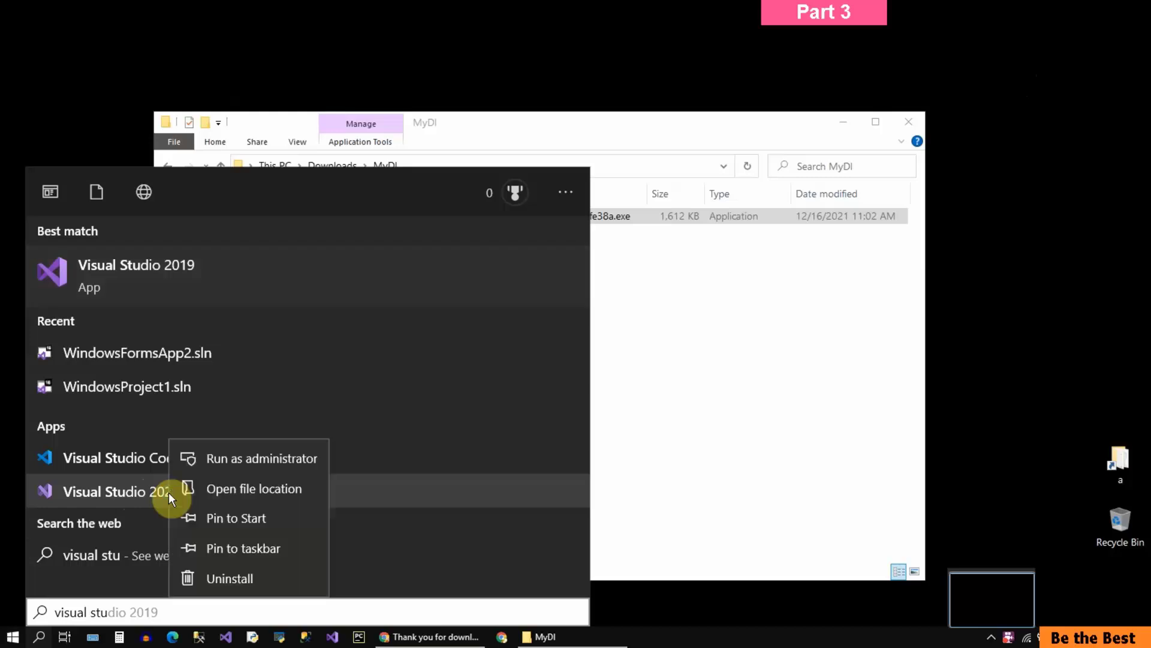
{"action": "left_click", "coordinate": [231, 519]}
Step: Pin Visual Studio 2022 to the taskbar and move it among the pinned apps, next to the other Visual Studio icon
{"action": "right_click", "coordinate": [181, 519]}
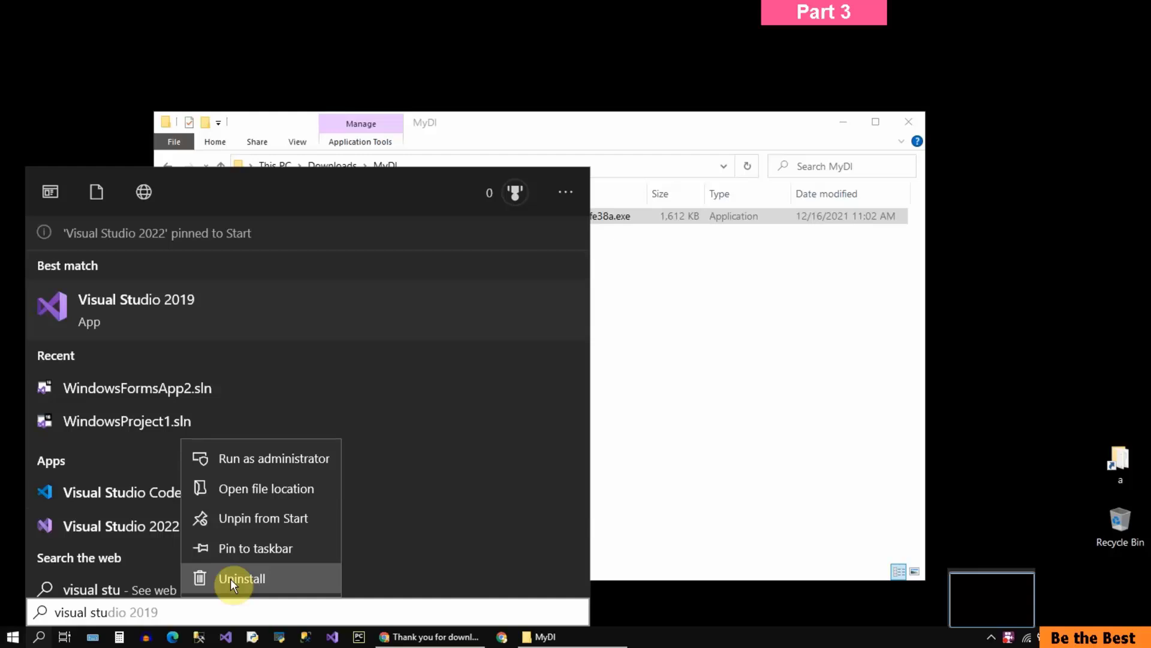
{"action": "left_click", "coordinate": [241, 548]}
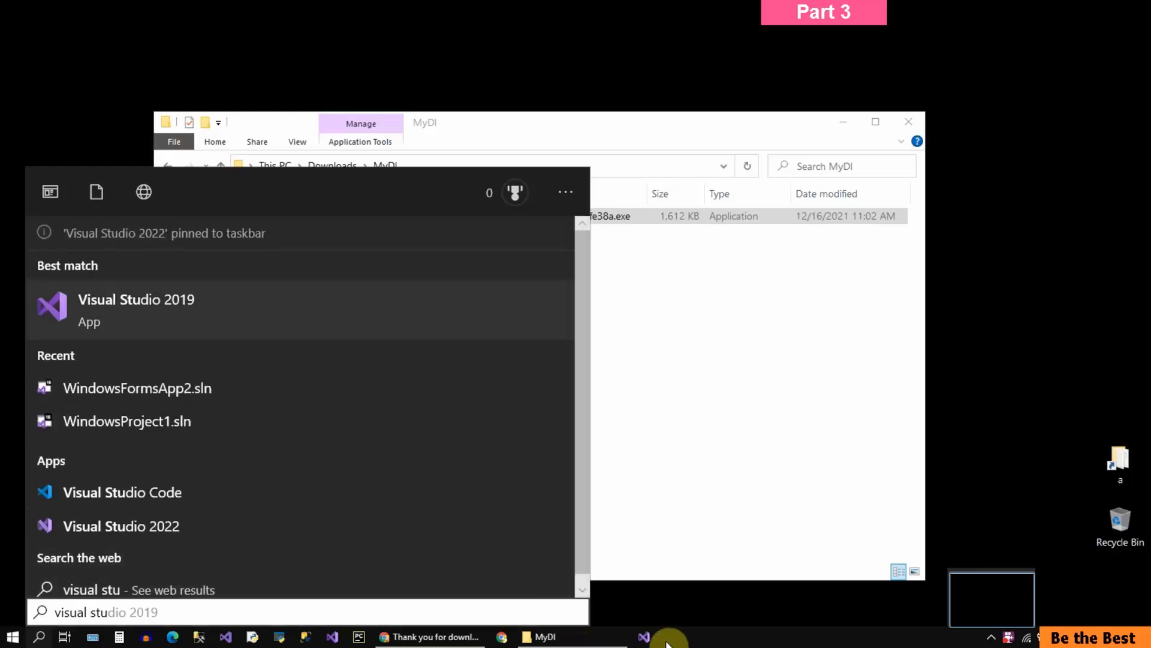
{"action": "left_click_drag", "start_coordinate": [647, 637], "coordinate": [226, 630]}
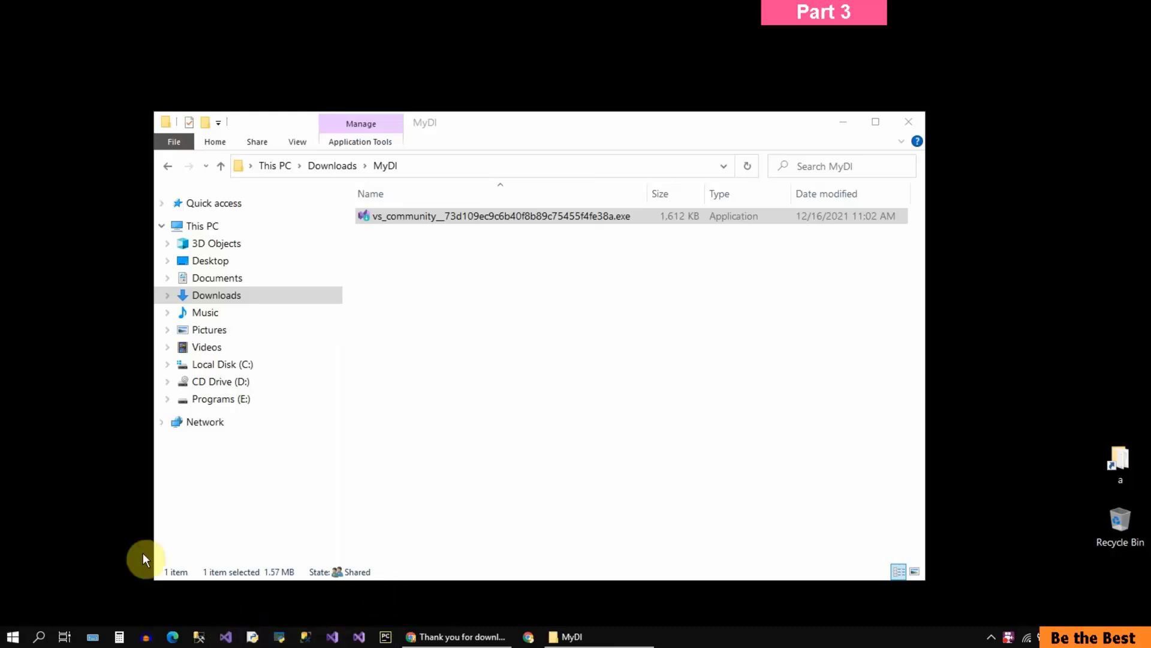
Step: Find Visual Studio 2022 through Windows search and follow its uninstall option to Programs and Features
{"action": "left_click", "coordinate": [39, 636]}
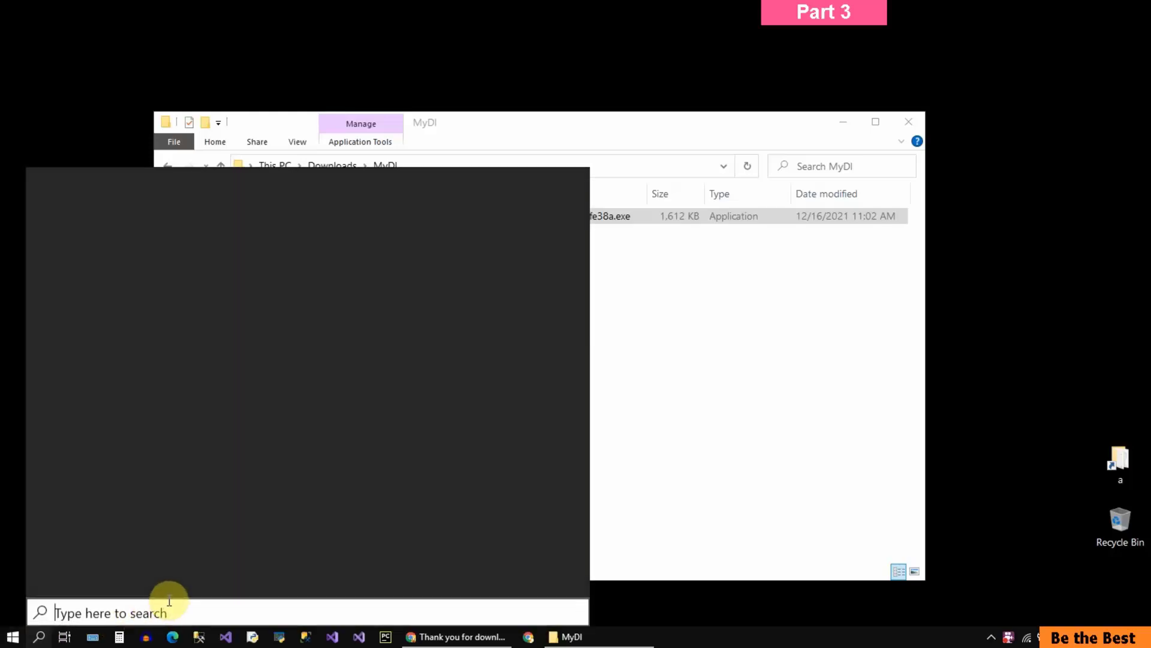
{"action": "type", "text": "visual stud"}
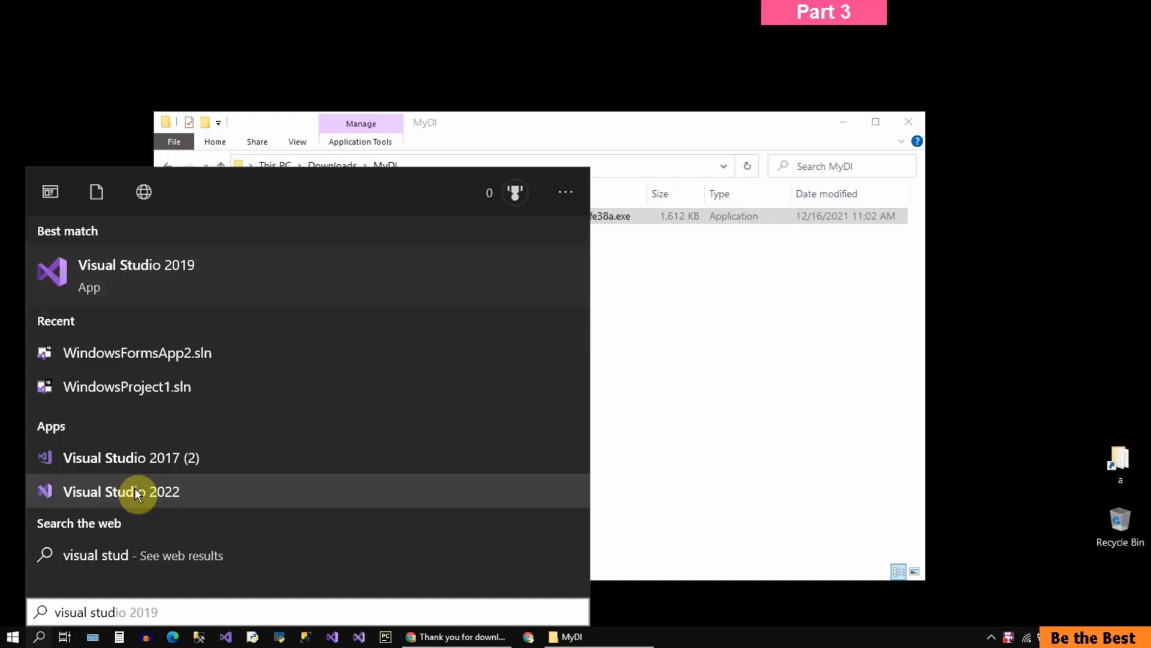
{"action": "right_click", "coordinate": [135, 487]}
{"action": "left_click", "coordinate": [184, 578]}
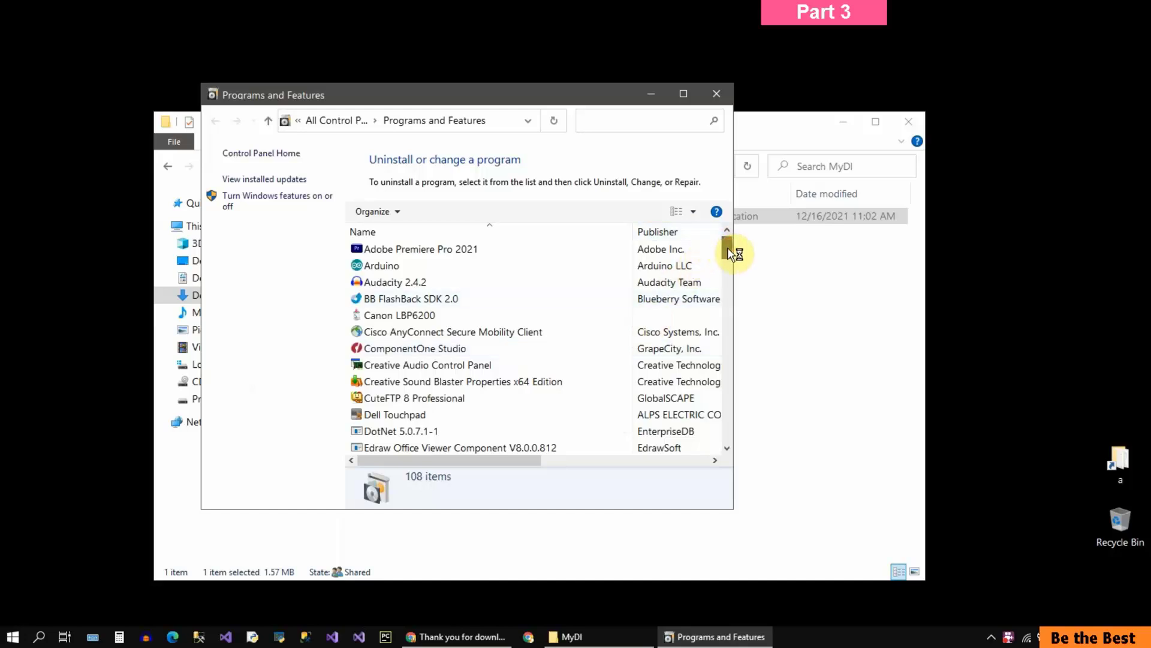
Step: Search the installed programs for "2022" and select Visual Studio Community 2022
{"action": "mouse_move", "coordinate": [727, 250]}
{"action": "left_mouse_down"}
{"action": "mouse_move", "coordinate": [726, 350]}
{"action": "mouse_move", "coordinate": [728, 245]}
{"action": "left_mouse_up"}
{"action": "left_click", "coordinate": [625, 121]}
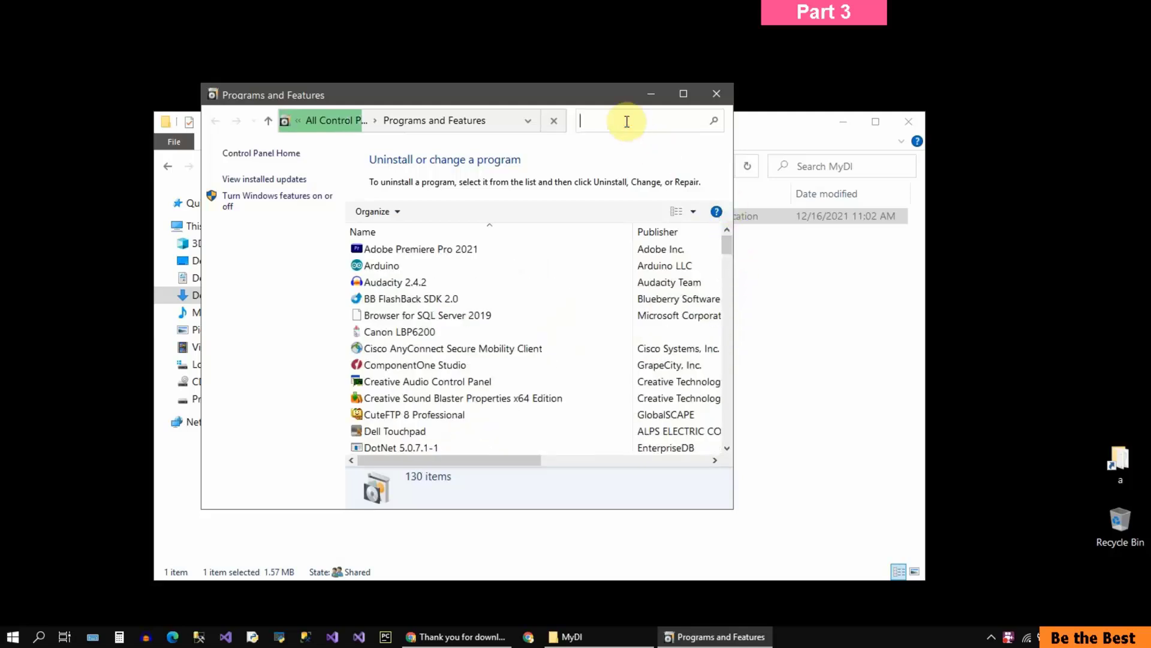
{"action": "type", "text": "2022"}
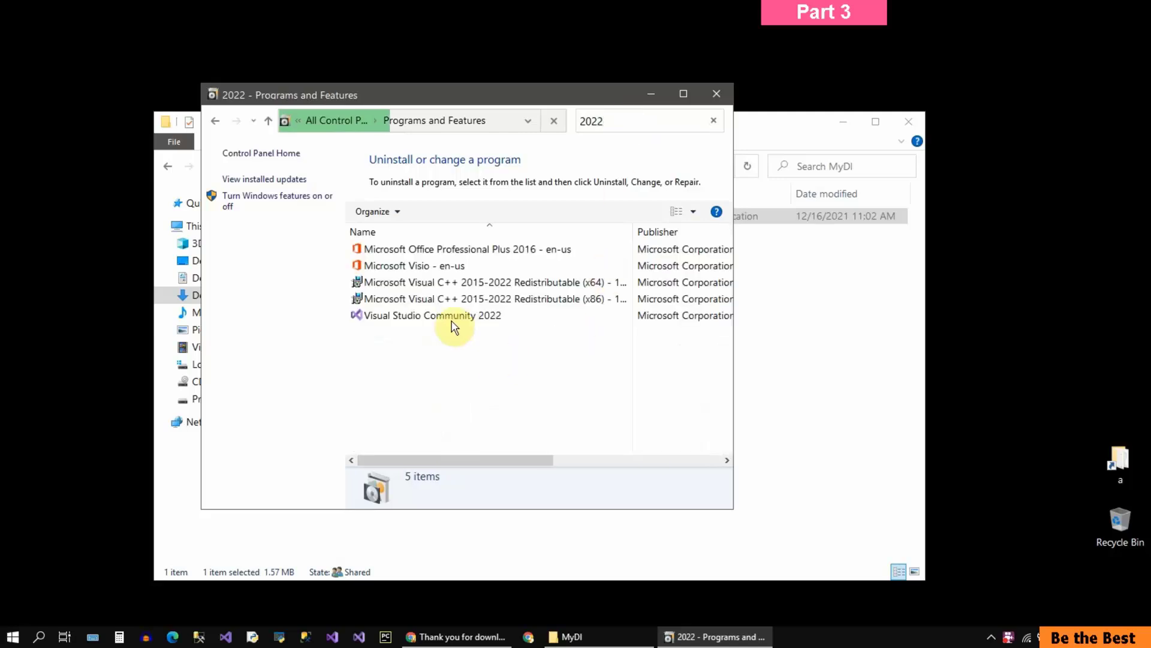
{"action": "left_click", "coordinate": [379, 316]}
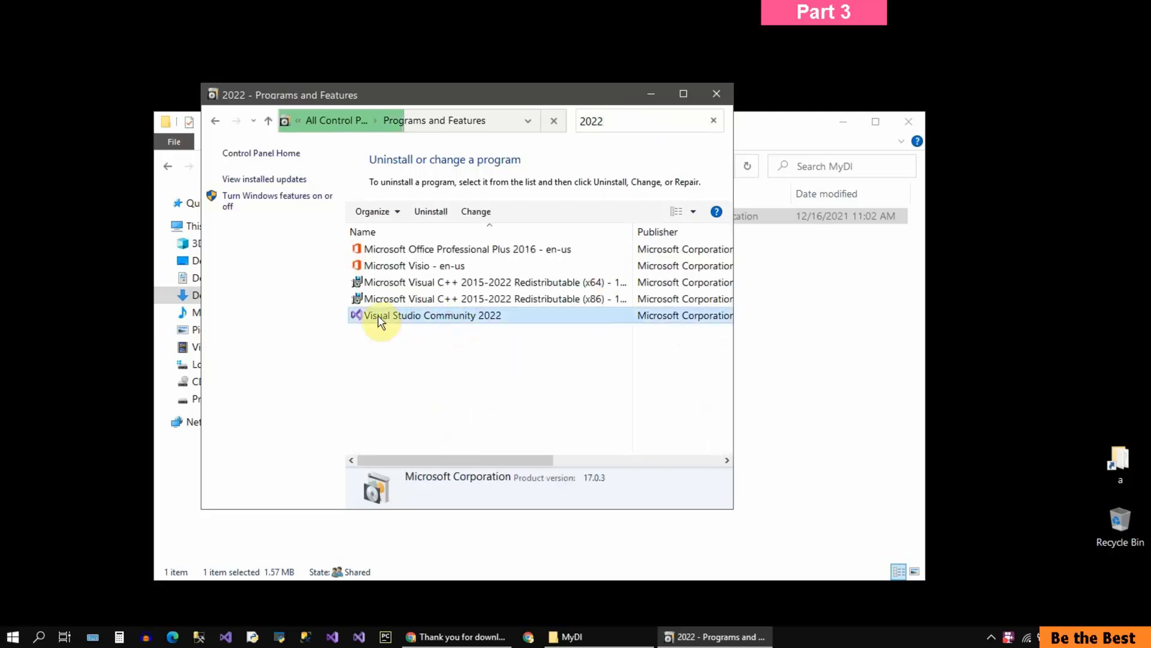
Step: Begin uninstalling Visual Studio Community 2022, cancel the removal, and close the installer and Programs and Features
{"action": "double_click", "coordinate": [506, 314]}
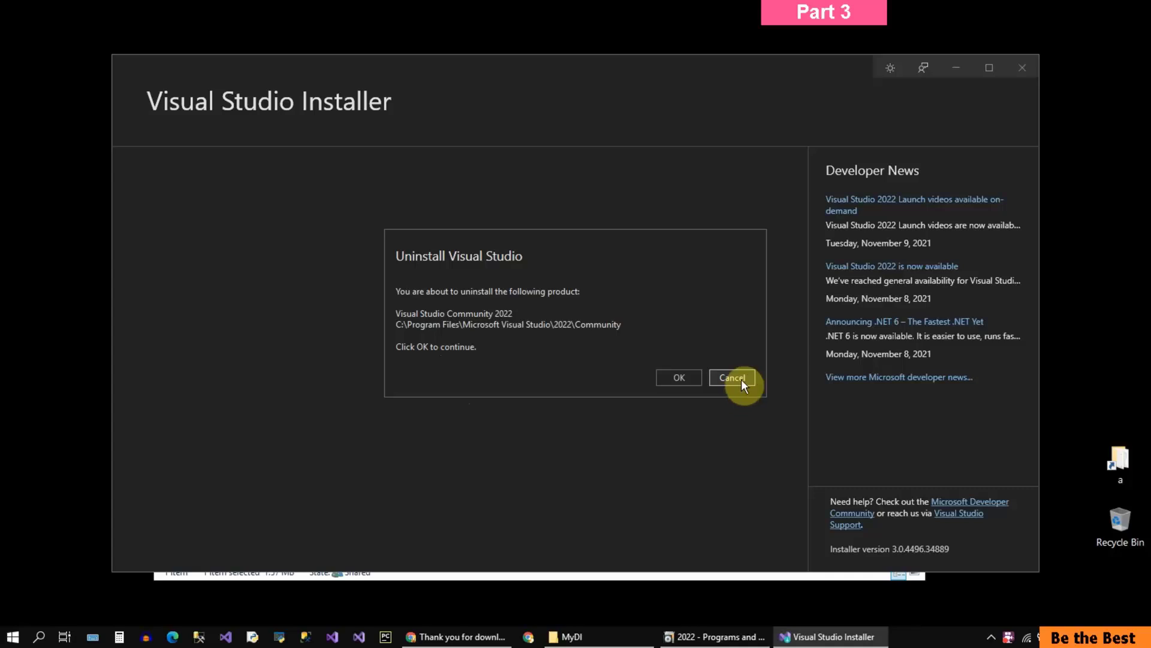
{"action": "left_click", "coordinate": [741, 378]}
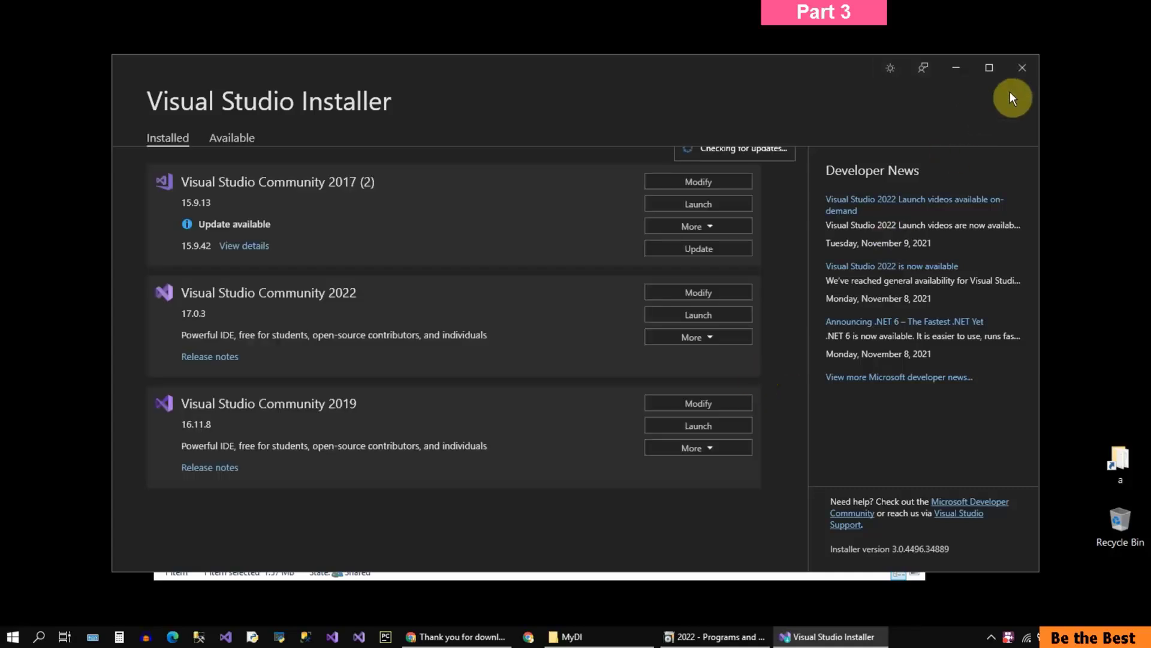
{"action": "left_click", "coordinate": [1023, 70]}
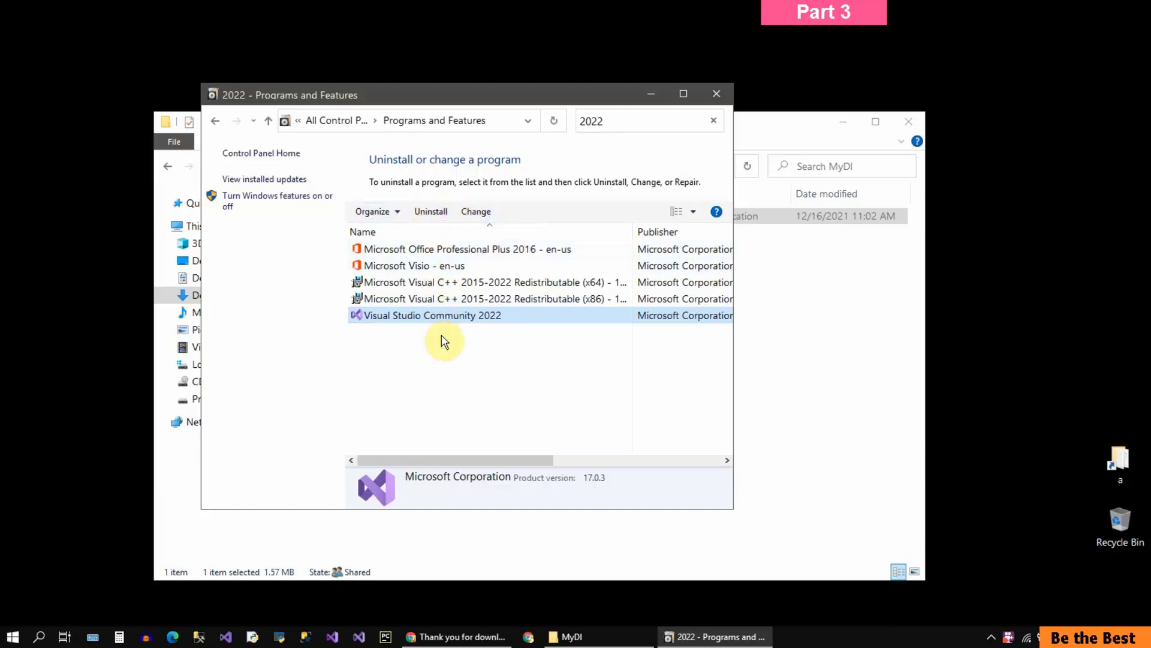
{"action": "left_click", "coordinate": [719, 96]}
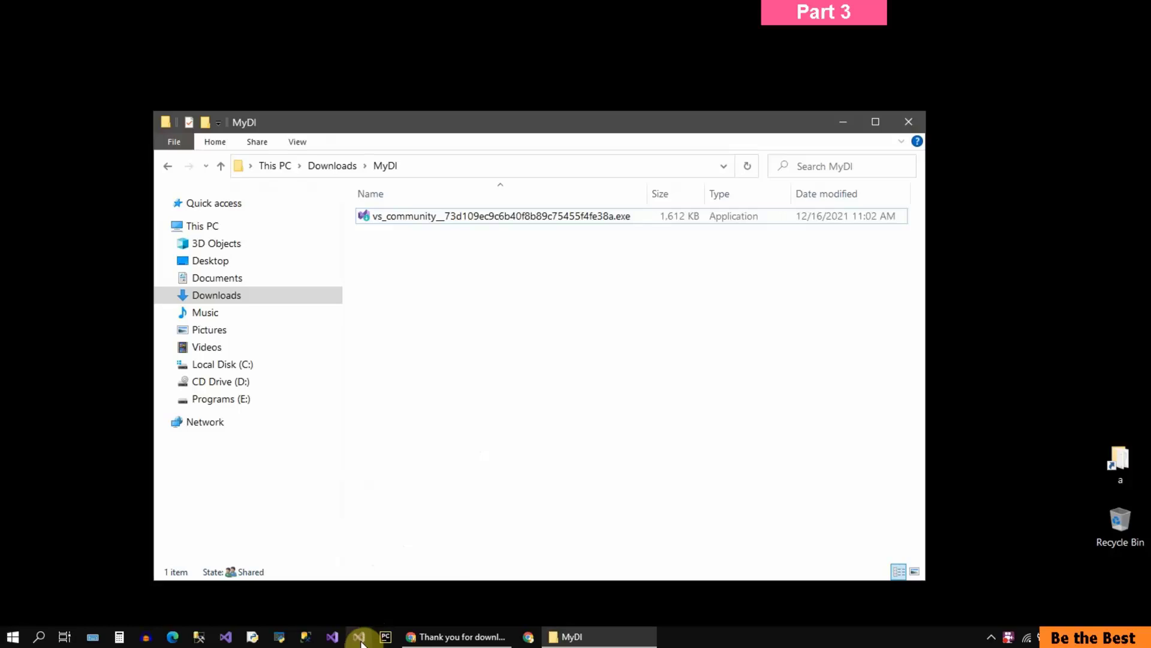
Step: Open Start to locate the pinned Visual Studio 2022 tile
{"action": "left_click", "coordinate": [6, 643]}
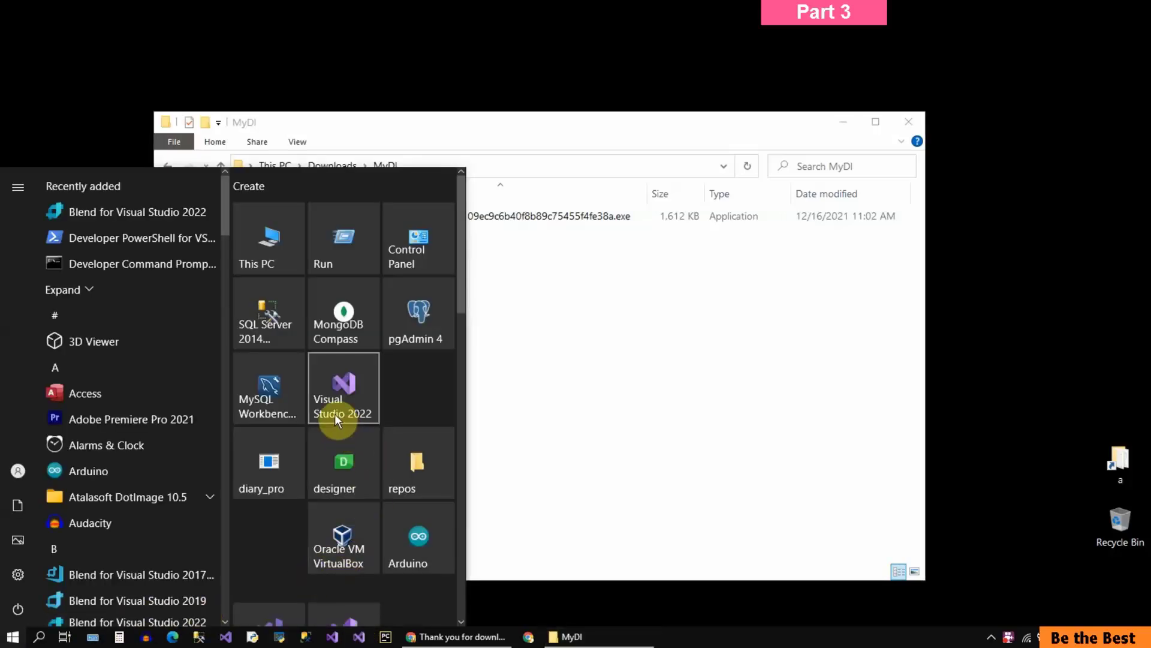